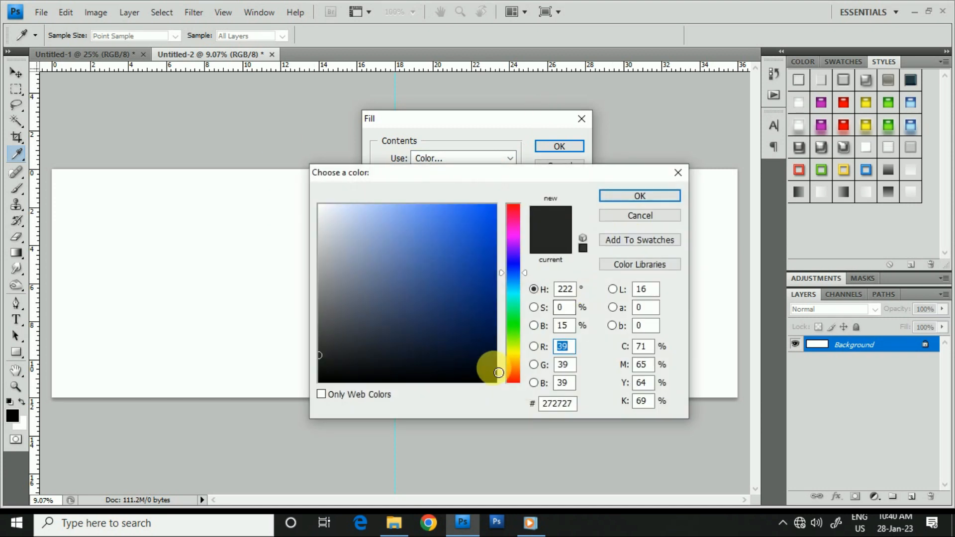
- Fill the background with the orange colour f6a13c
click(512, 366)
drag(458, 222, 465, 215)
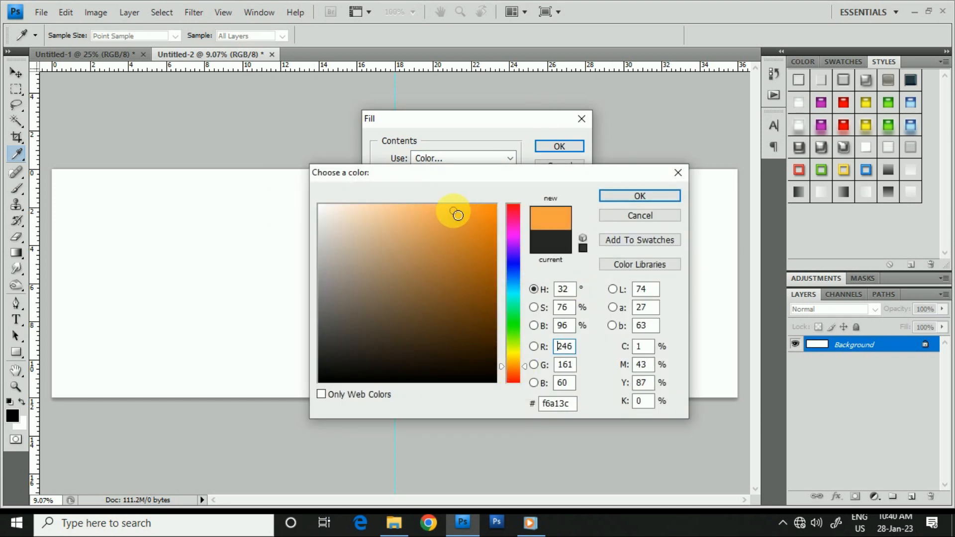
click(616, 197)
key(Return)
key(v)
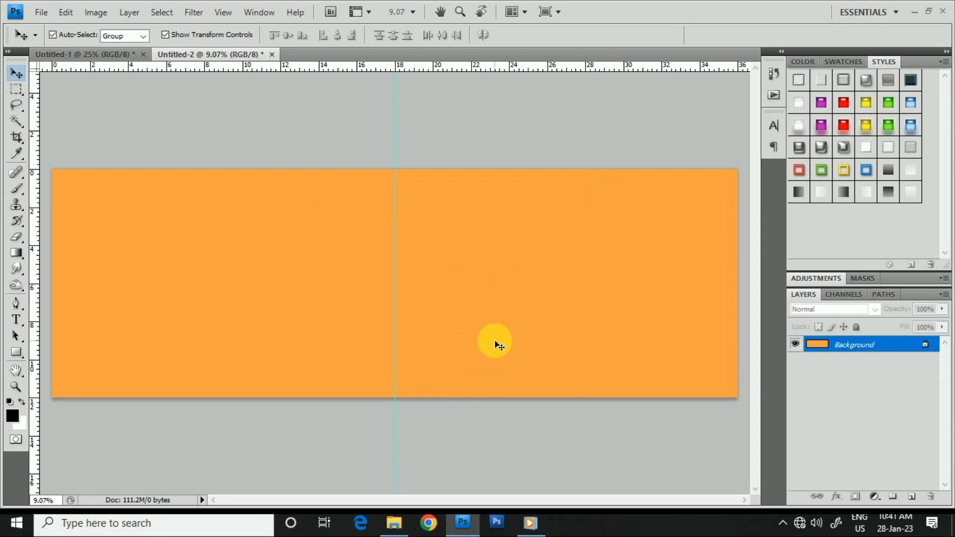
- Select a rectangle about 6.3 by 3.9 ruler units near the canvas's upper-left corner and add a new layer
click(15, 91)
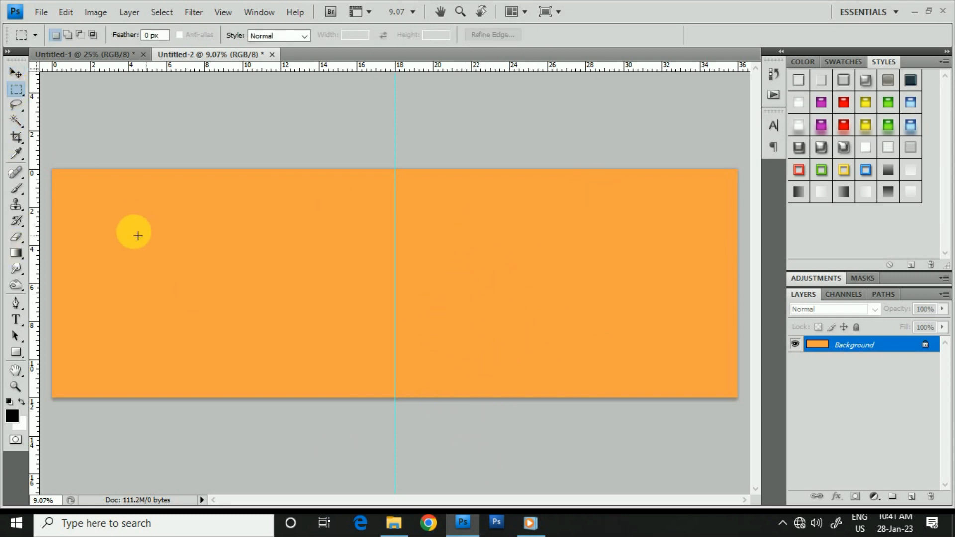
drag(59, 184, 180, 258)
click(913, 497)
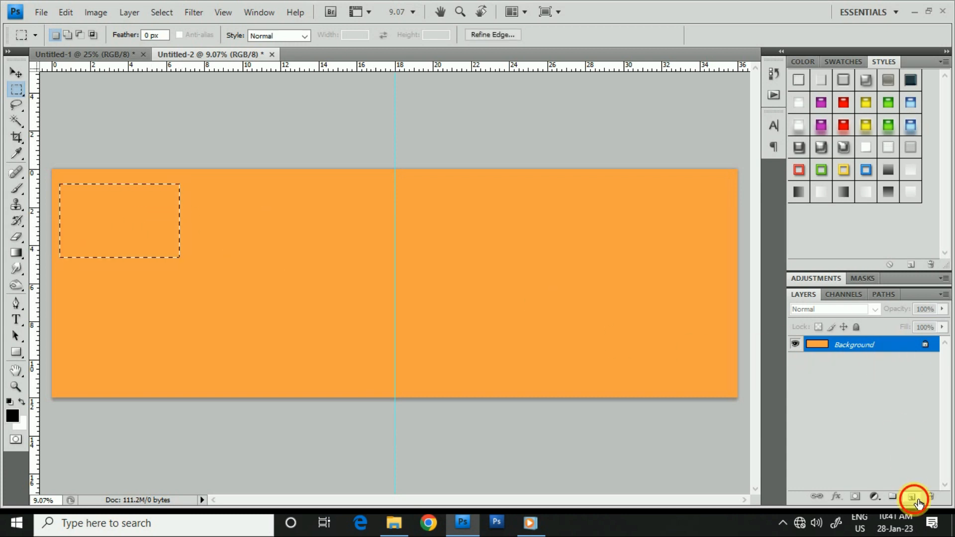
- Fill the selected rectangle with black on the new layer and deselect it
click(65, 10)
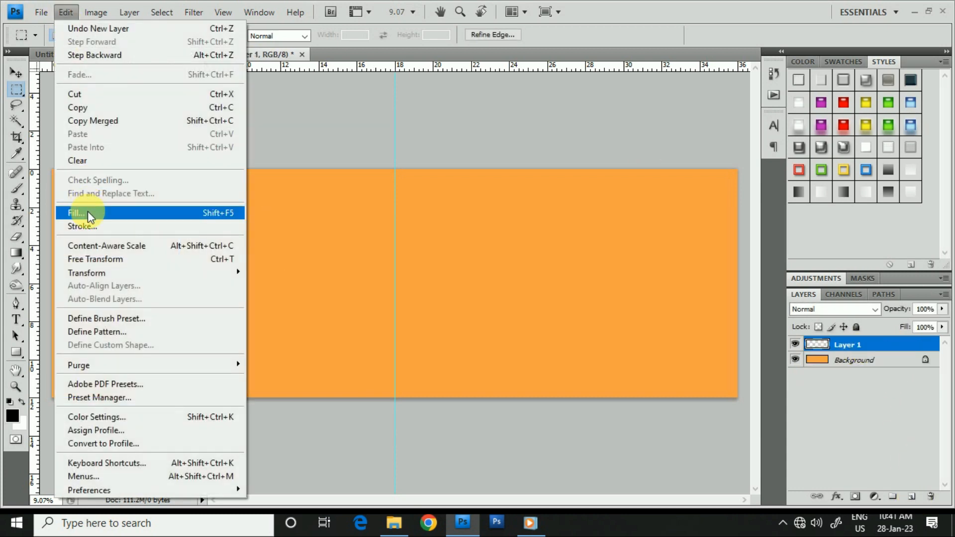
click(75, 213)
click(484, 156)
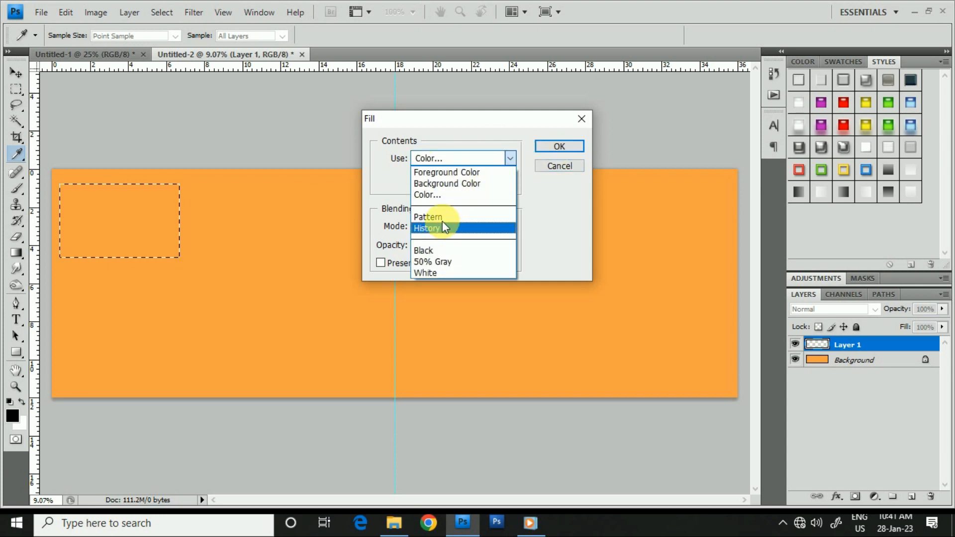
click(440, 196)
click(625, 197)
click(552, 147)
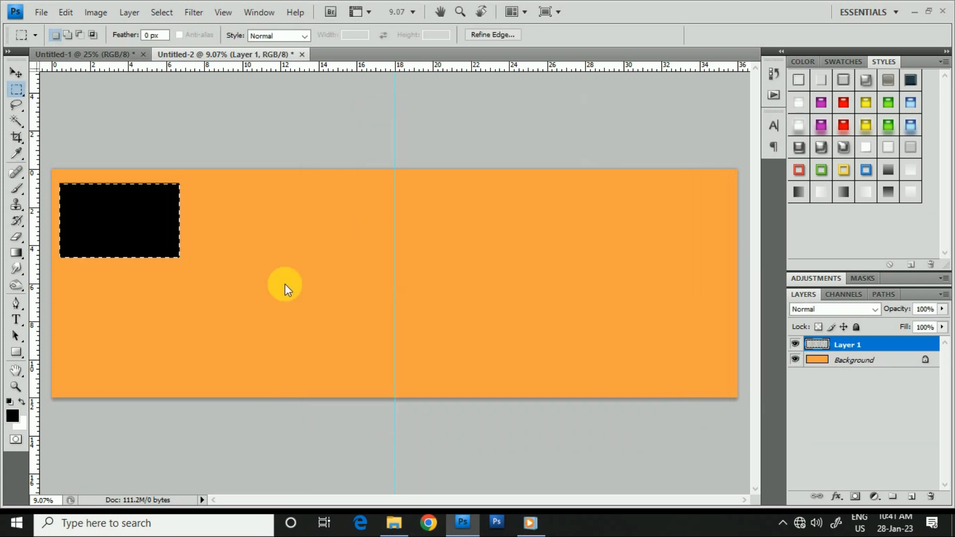
click(96, 249)
- Duplicate the black rectangle's layer and place the copy directly below the original with a narrow gap
drag(890, 348, 911, 496)
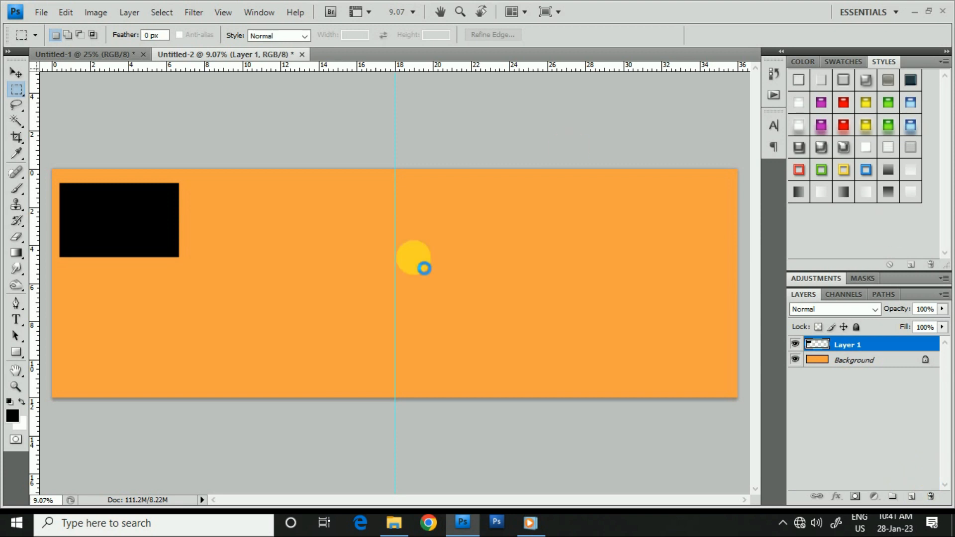
click(16, 73)
drag(145, 234, 148, 312)
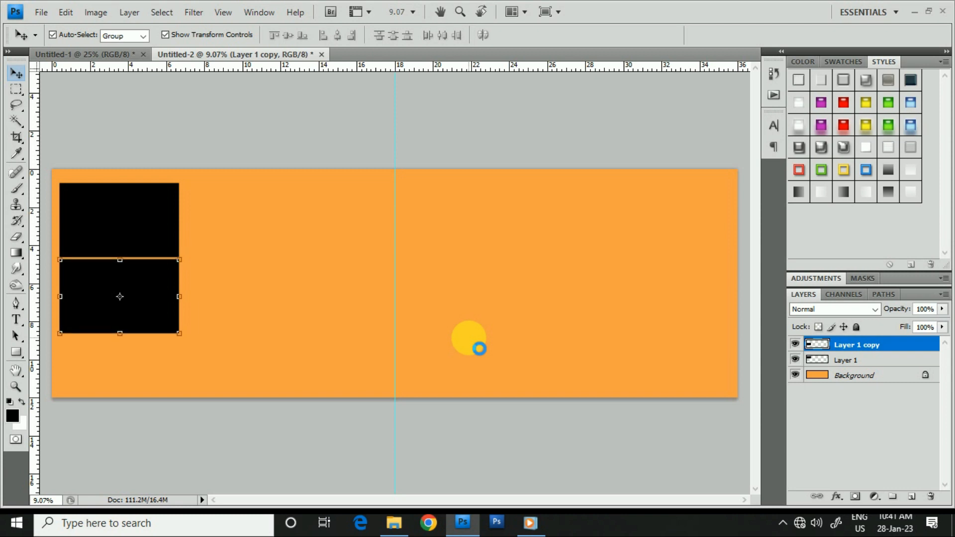
key(shift+Down)
- Duplicate the second black rectangle and place the new copy below it with a matching gap, running past the canvas's lower edge
drag(905, 347, 904, 463)
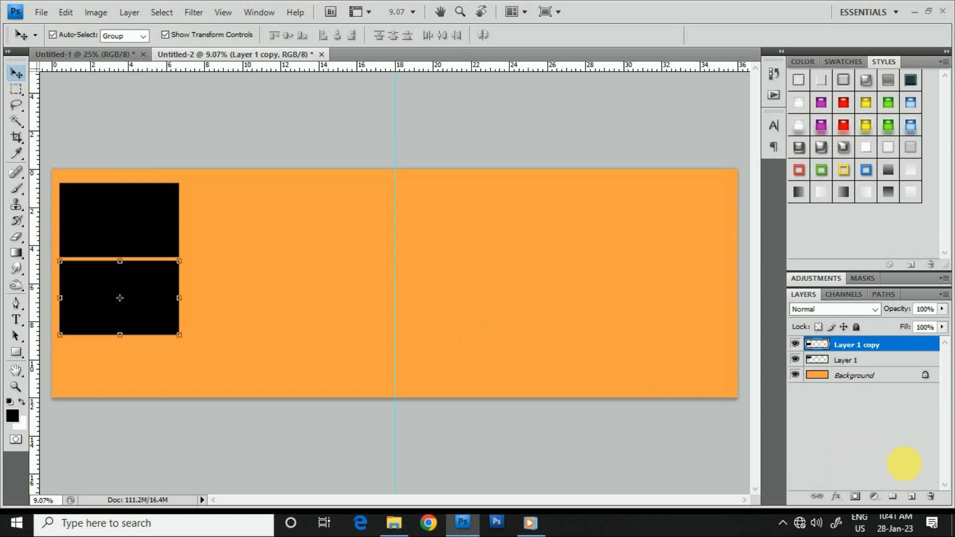
key(ctrl+j)
drag(136, 305, 145, 371)
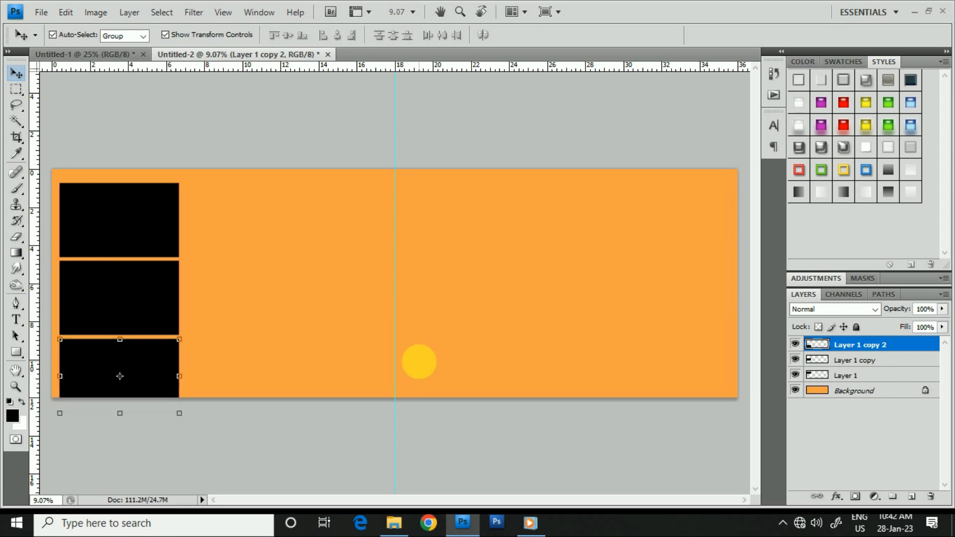
key(shift+Up)
key(shift+Up)
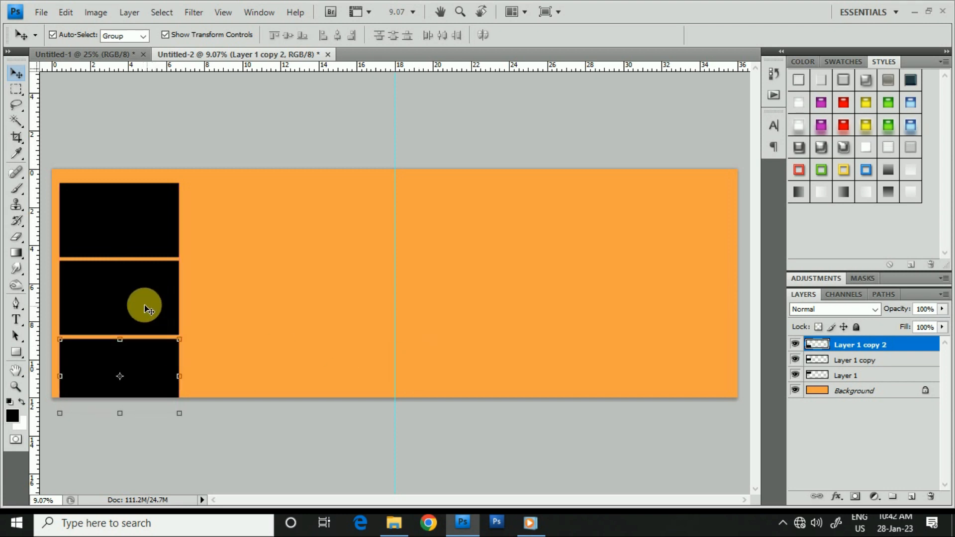
- Select all three black rectangles, shift them up slightly and scale them proportionally to 95.2%
shift+click(145, 308)
shift+click(140, 219)
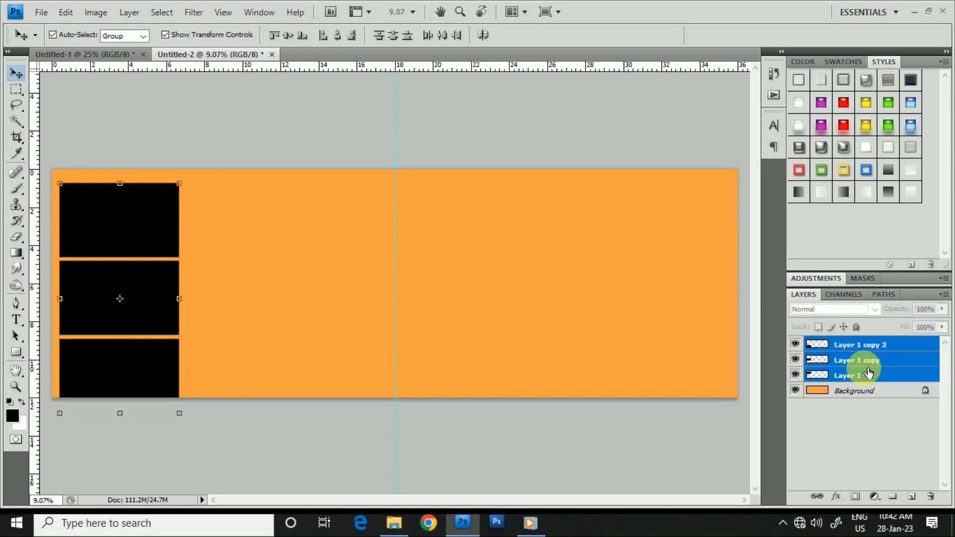
drag(144, 379, 145, 372)
click(179, 405)
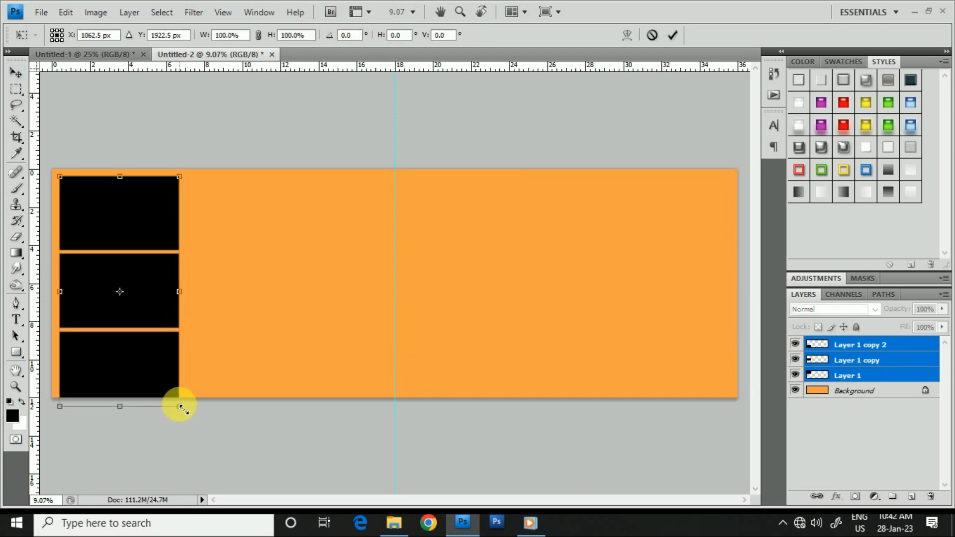
drag(180, 407, 150, 377)
- Nudge the three scaled rectangles down and left to X 1007.4 px, Y 1814.0 px and apply the transform
key(Down)
key(Down)
key(Down)
key(Down)
key(Down)
key(Down)
key(Down)
key(Down)
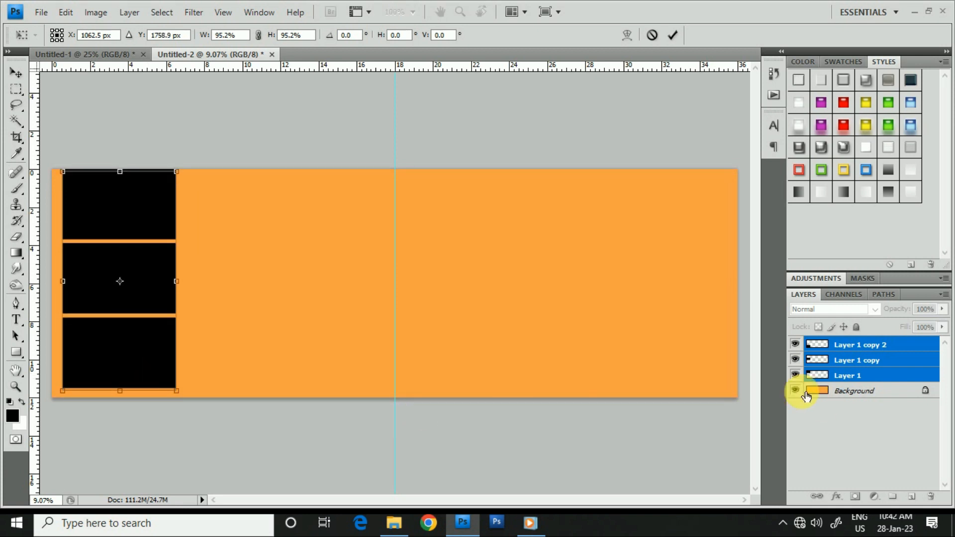
key(Left)
key(Left)
key(Left)
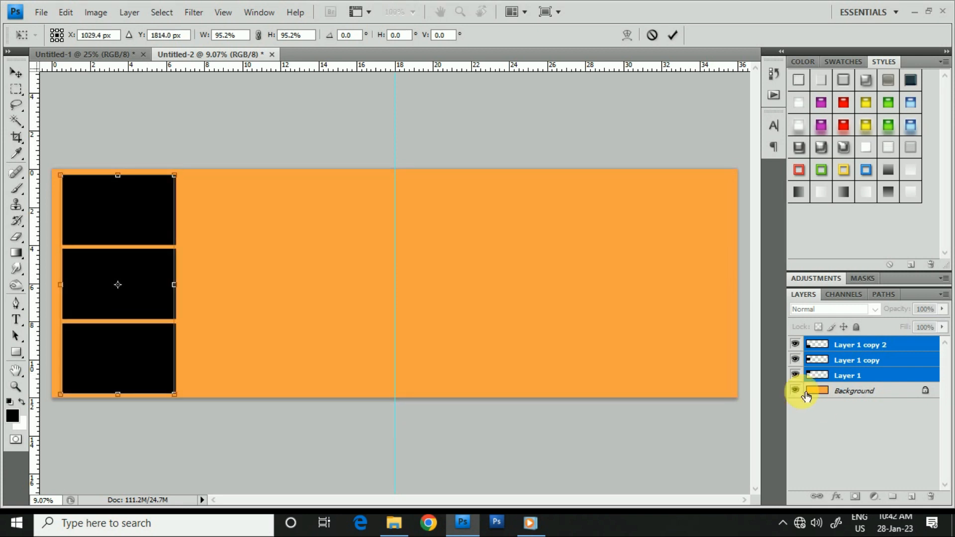
key(Left)
key(Left)
key(Left)
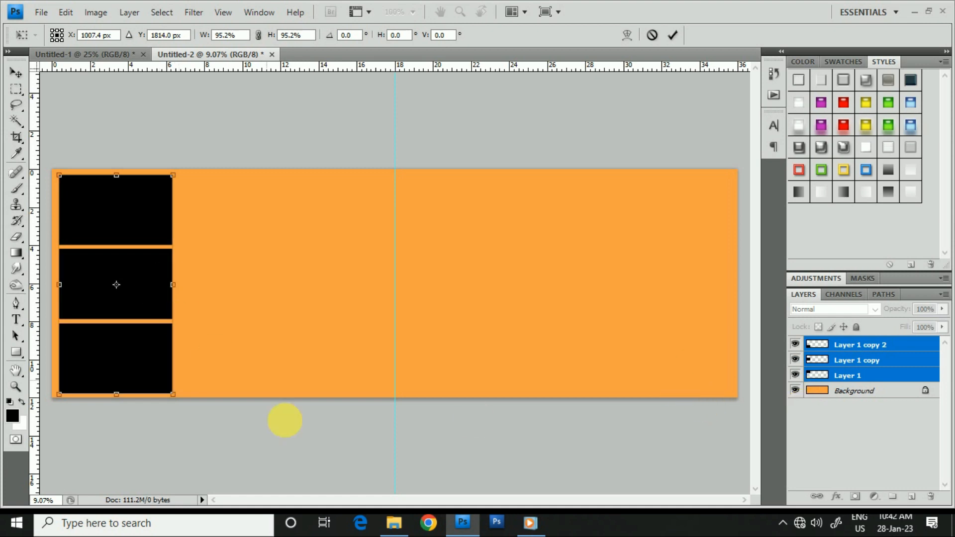
click(674, 35)
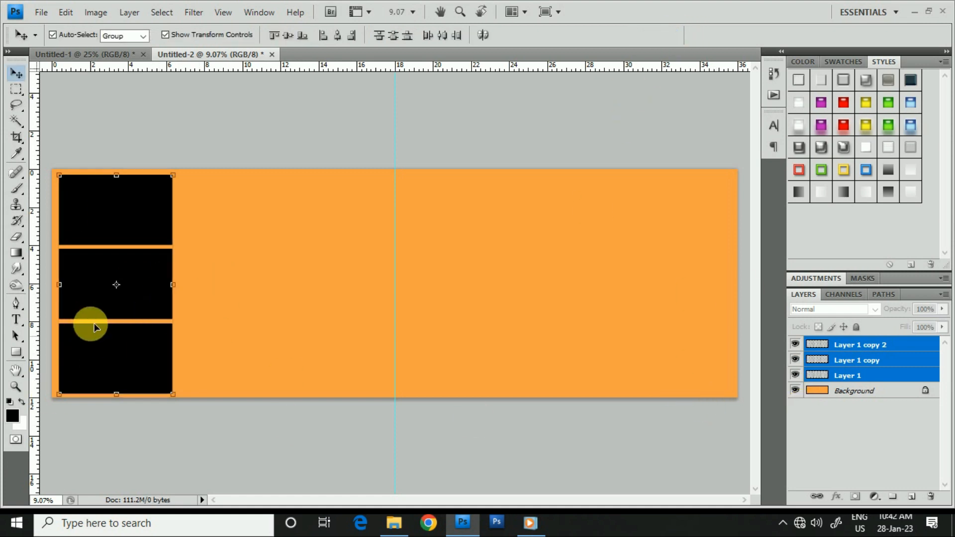
- Select a rectangle about 12.5 by 5.6 ruler units across the lower two black boxes and add a new layer directly above Background
click(16, 89)
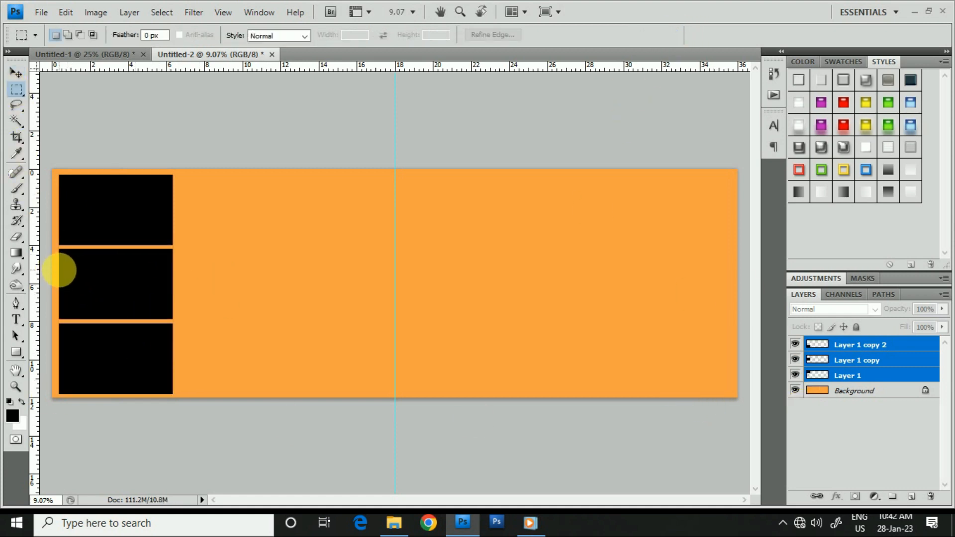
drag(135, 367, 296, 377)
click(867, 390)
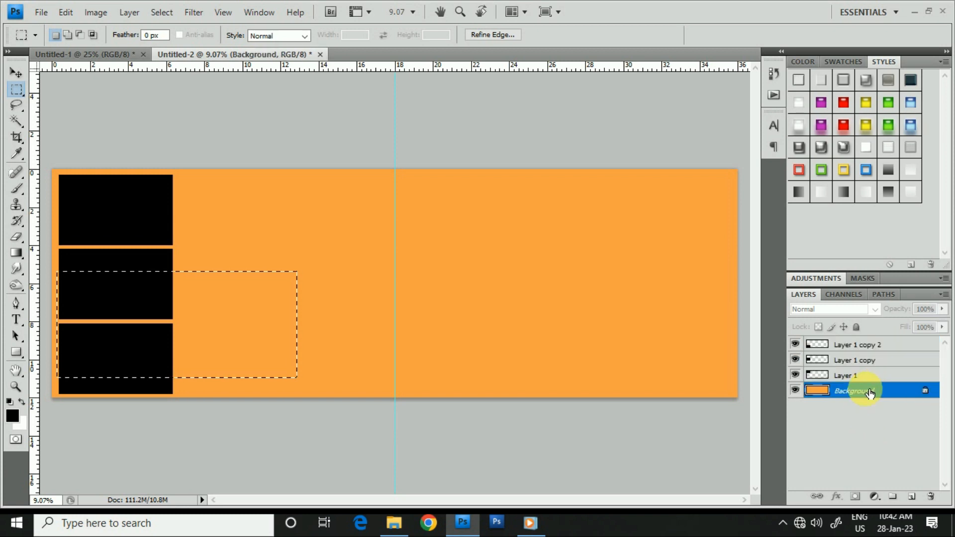
key(ctrl+shift+alt+n)
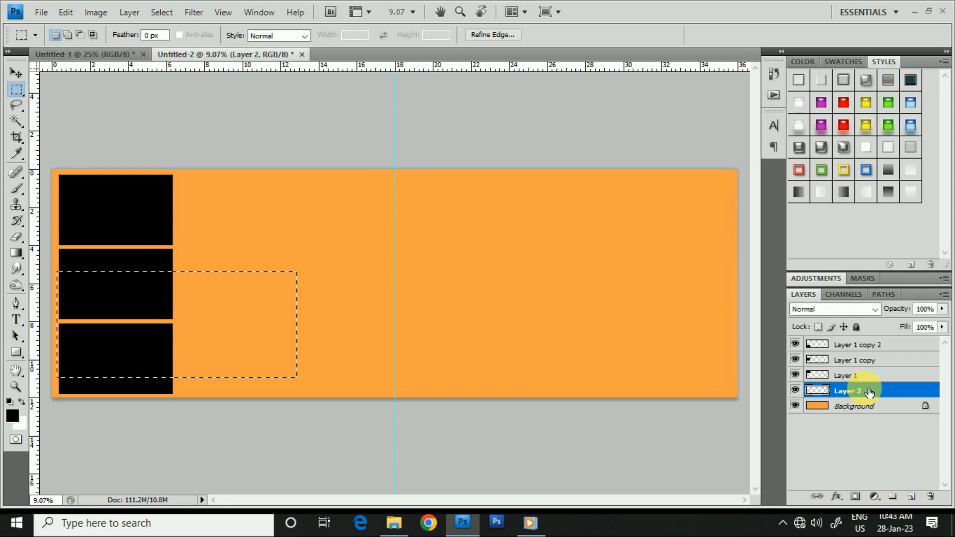
- Fill the selection on the new layer with the orange f6a13c sampled from the background
right_click(193, 337)
click(238, 267)
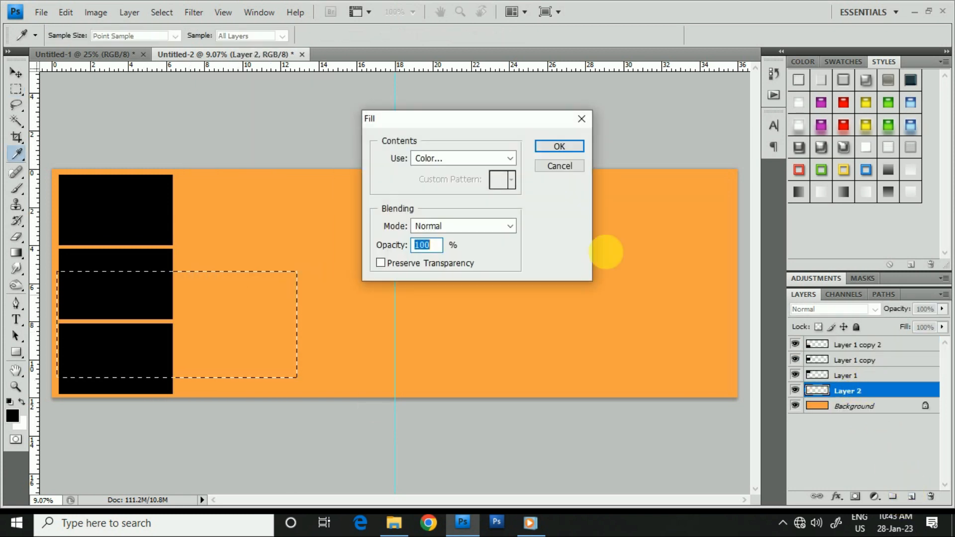
click(509, 158)
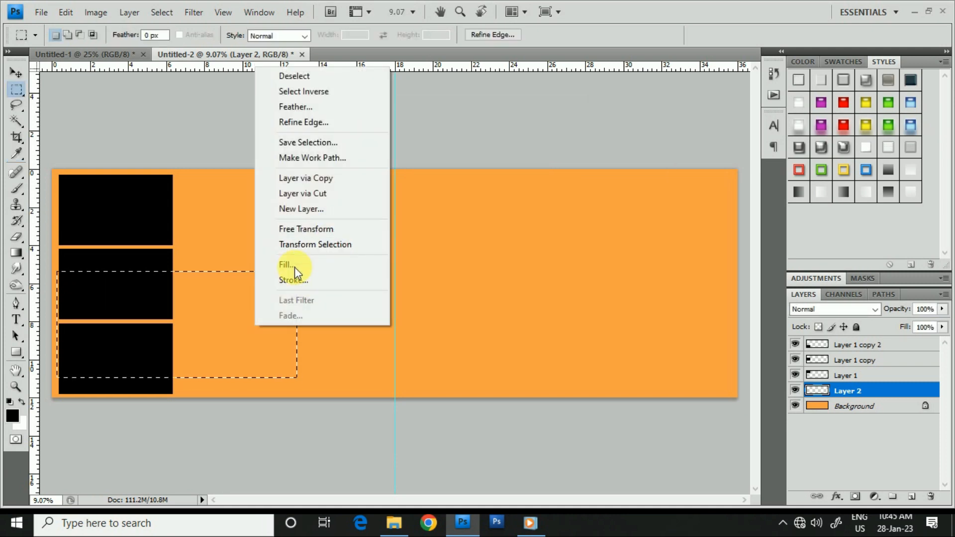
click(291, 265)
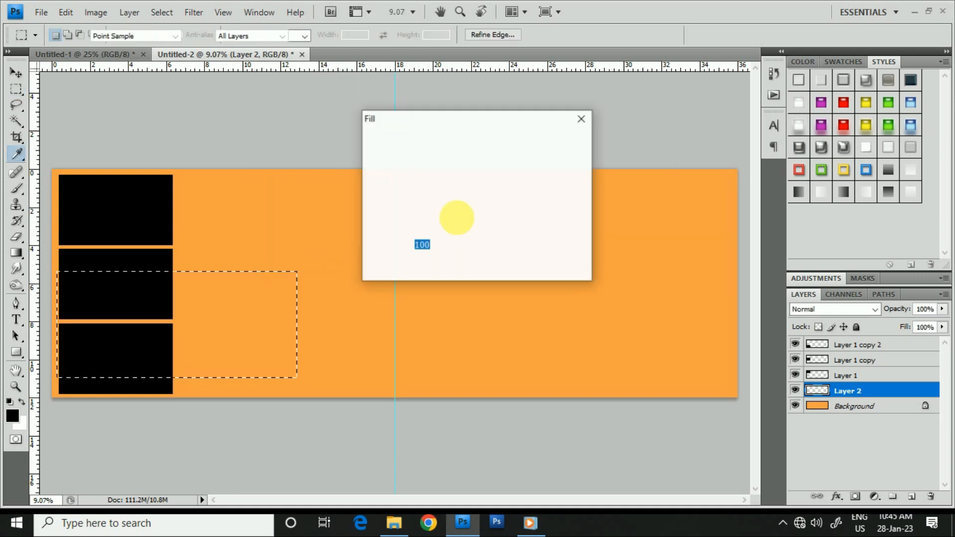
click(450, 158)
click(439, 195)
click(256, 208)
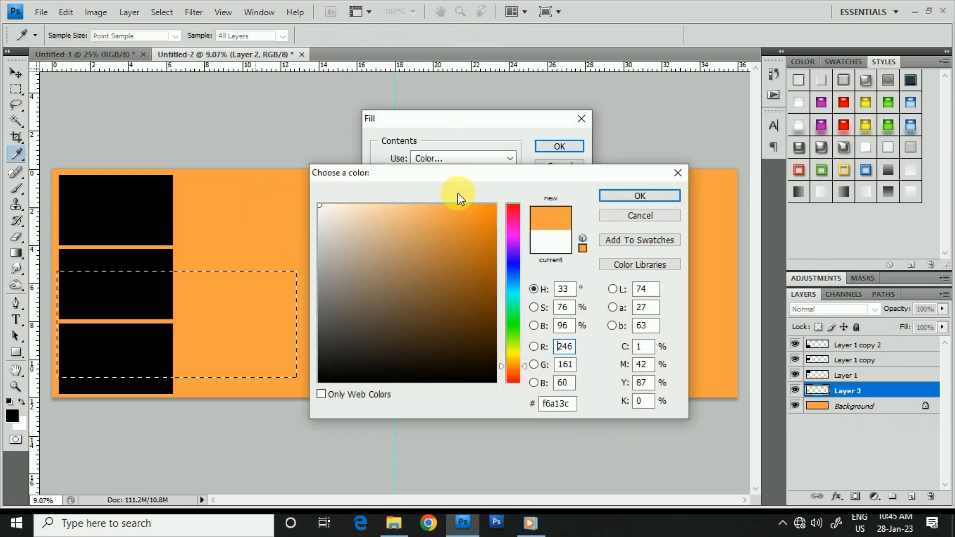
key(Return)
click(552, 148)
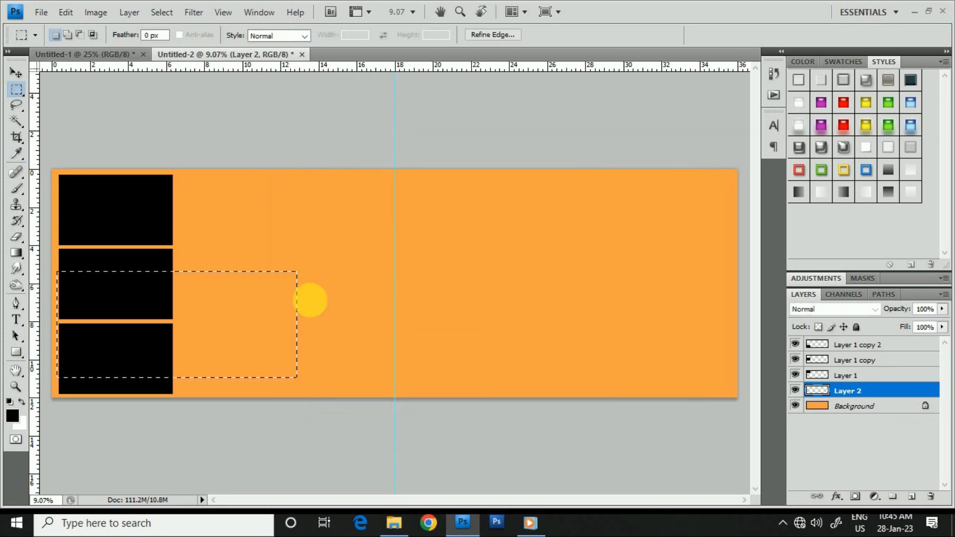
click(820, 308)
click(823, 186)
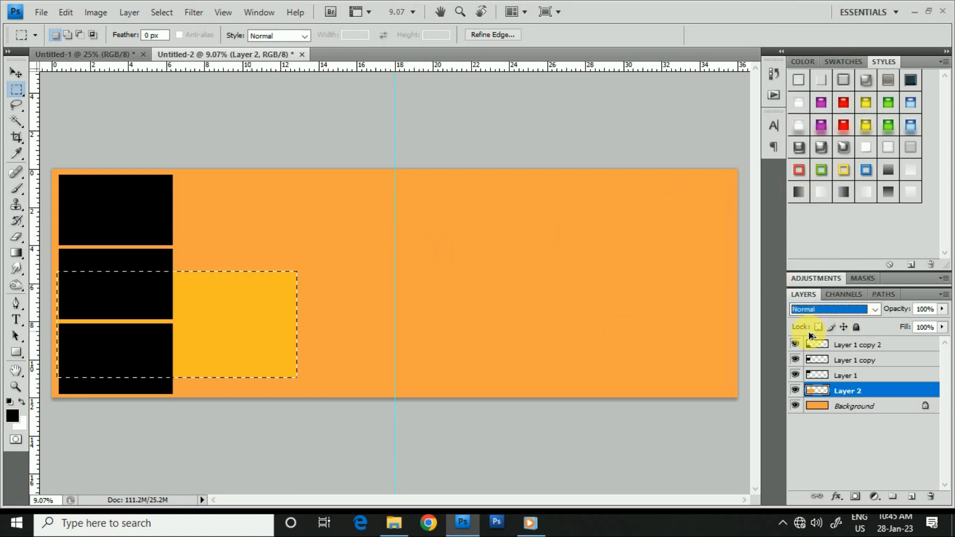
drag(906, 313, 931, 311)
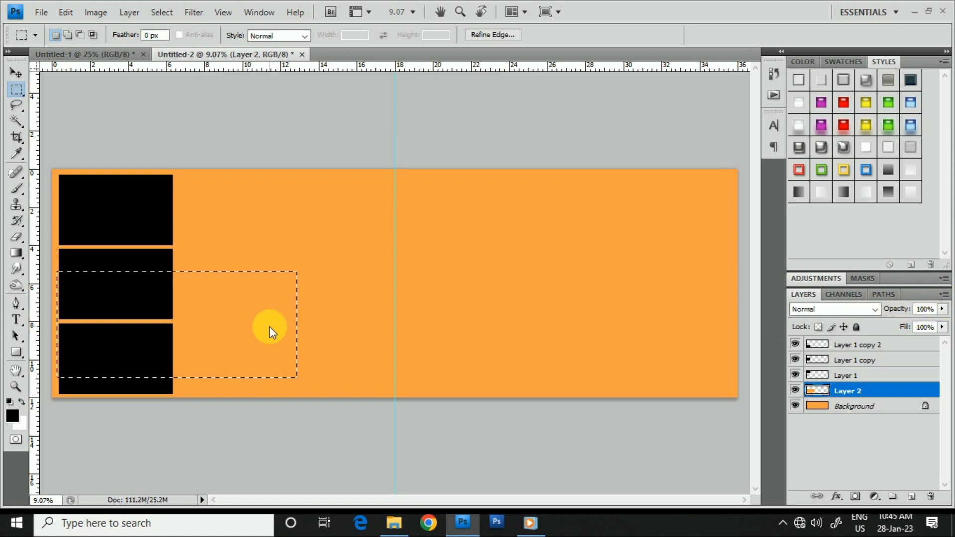
- Set the new rectangle's layer to Screen blending, clear the selection and reduce the layer opacity to 62%
click(848, 309)
click(815, 122)
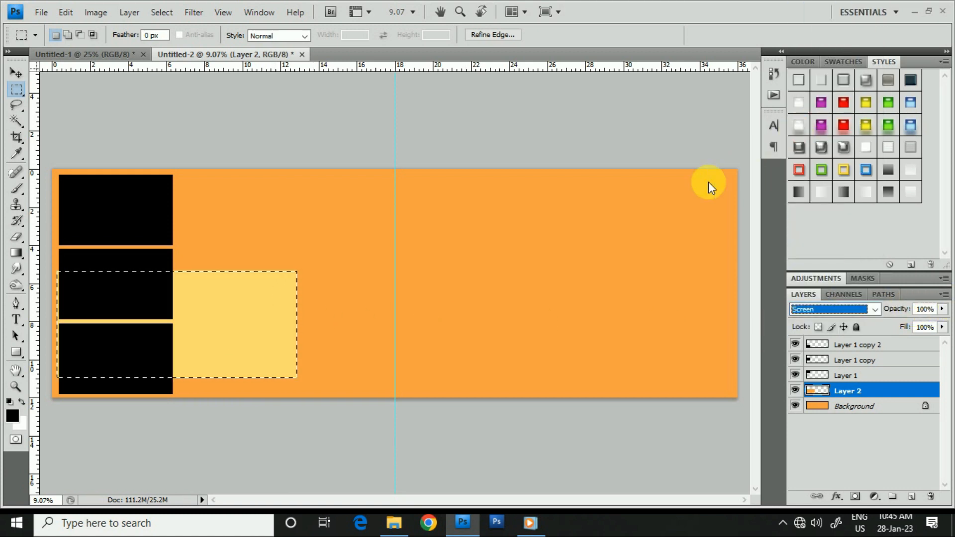
click(399, 336)
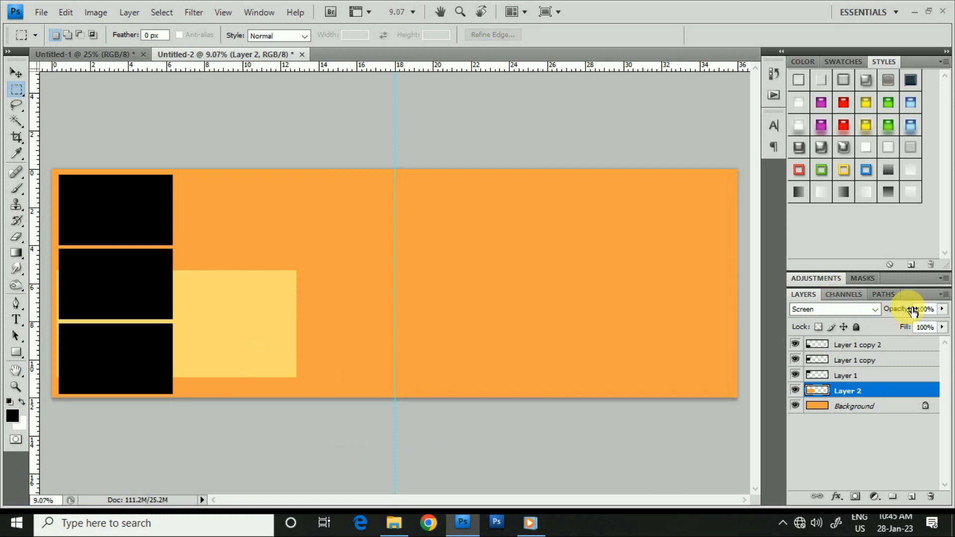
drag(913, 310, 886, 311)
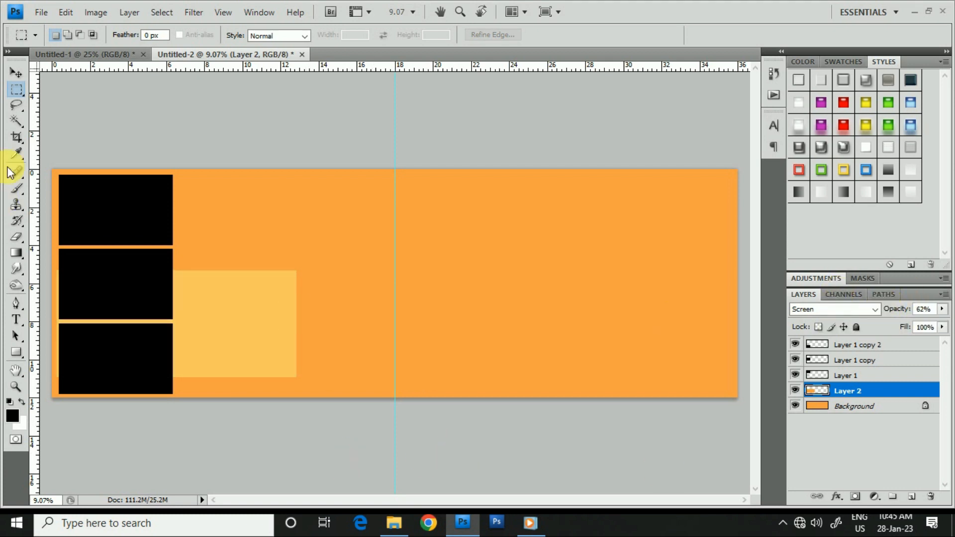
- Stretch the light orange rectangle's left edge past the canvas edge, to a width of 105.2%, and apply the transform
click(16, 77)
drag(59, 321, 32, 316)
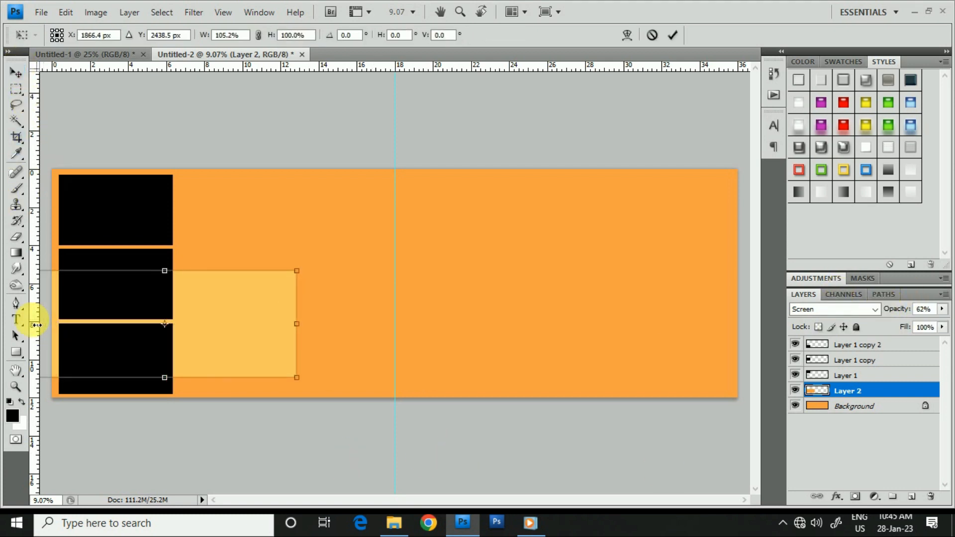
key(Return)
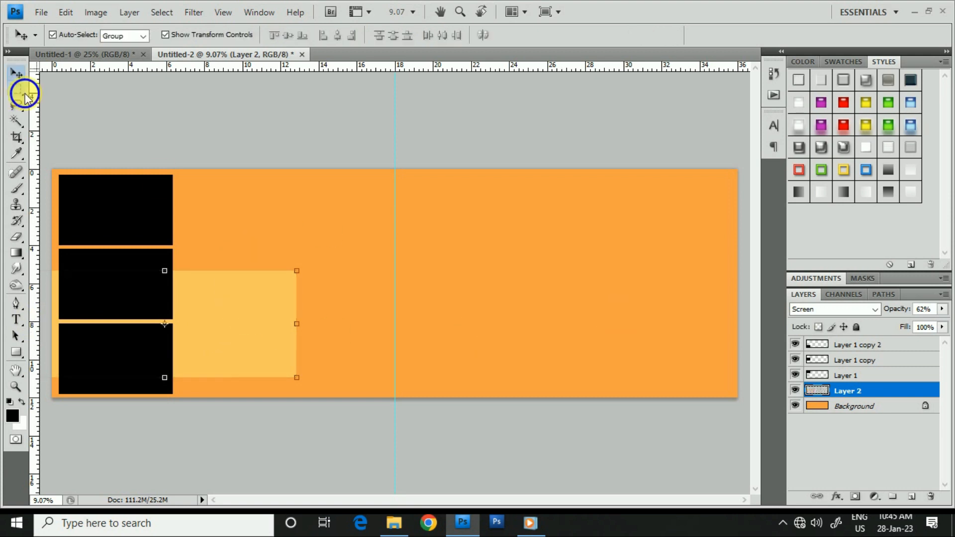
right_click(20, 92)
click(89, 102)
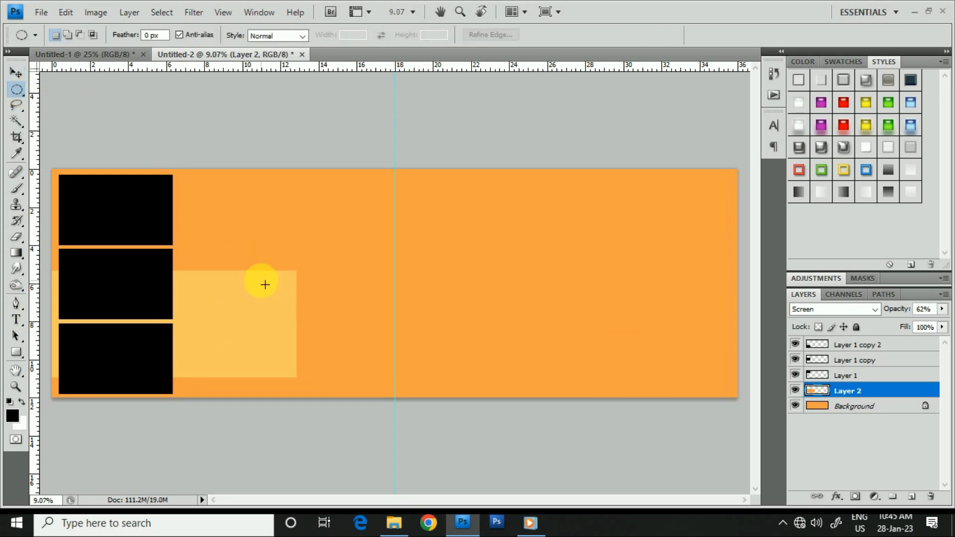
click(16, 74)
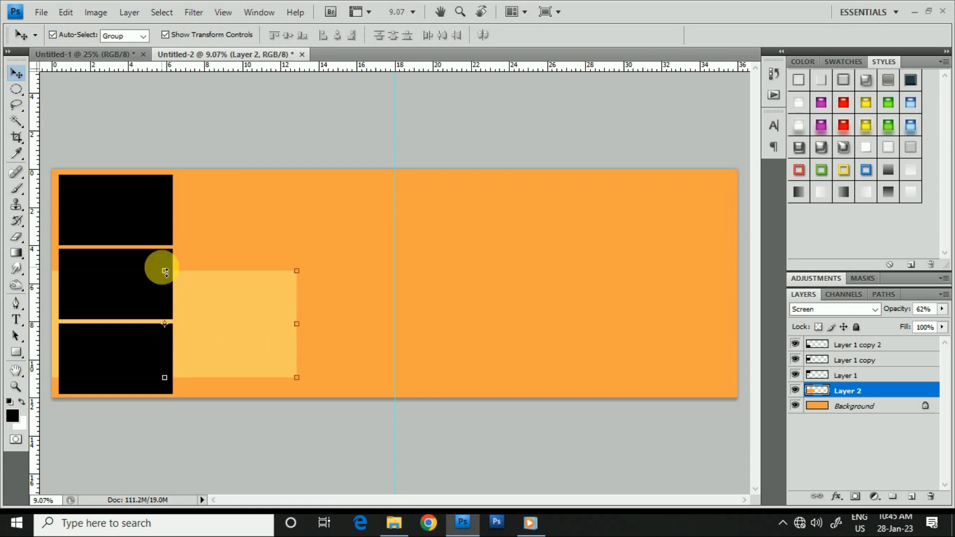
- Reduce the light orange rectangle's height, lowering its upper edge, and apply the transform
click(165, 271)
drag(165, 283, 165, 285)
double_click(230, 330)
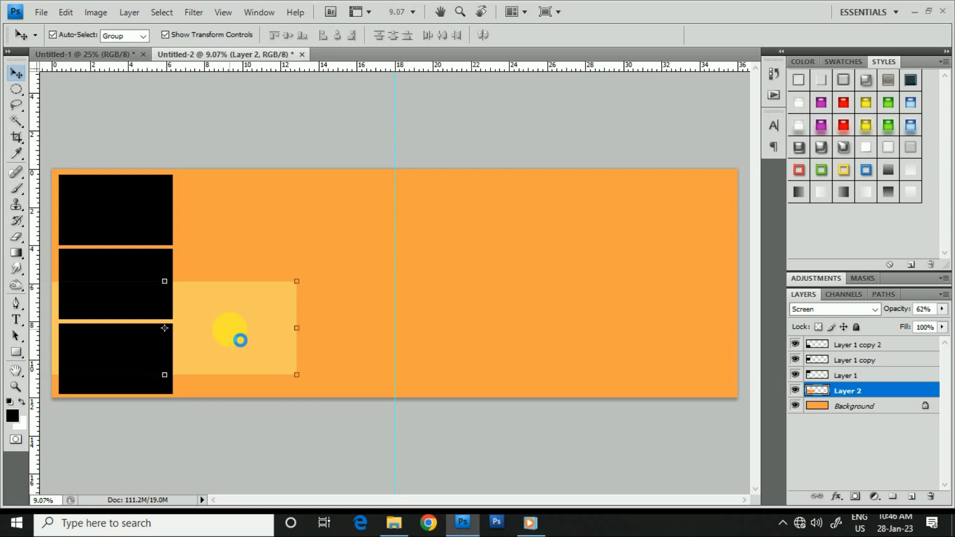
- Make a circular selection over the light orange rectangle's inner end and delete that area from Layer 2
click(16, 89)
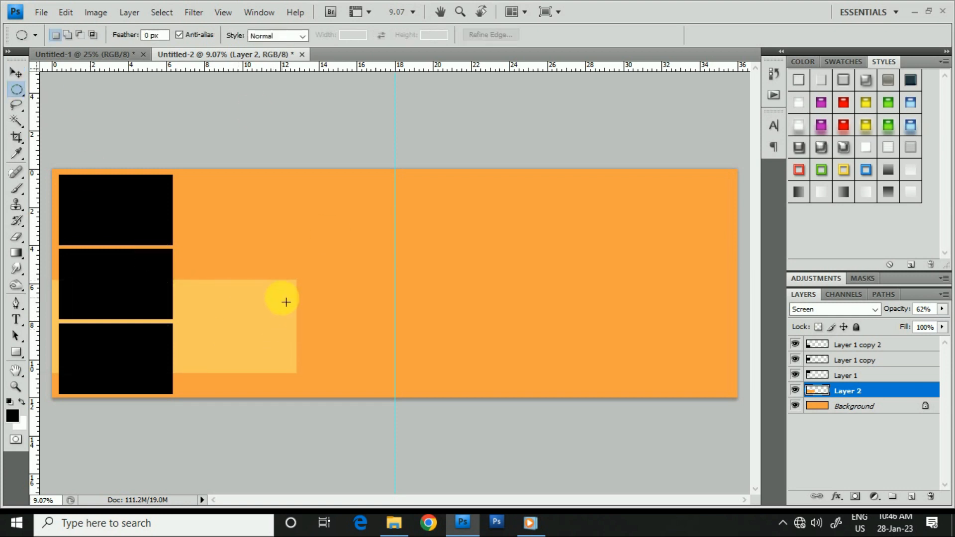
drag(268, 297, 367, 392)
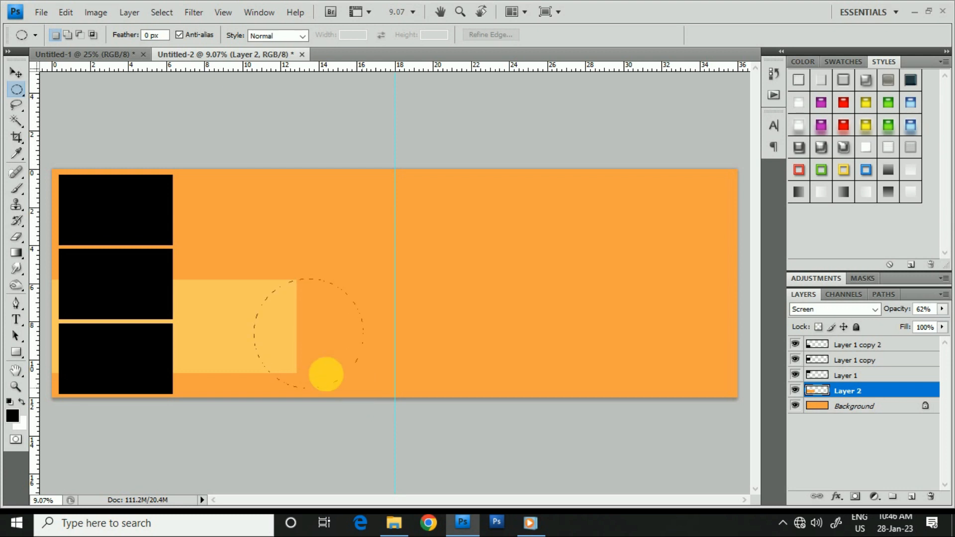
click(316, 356)
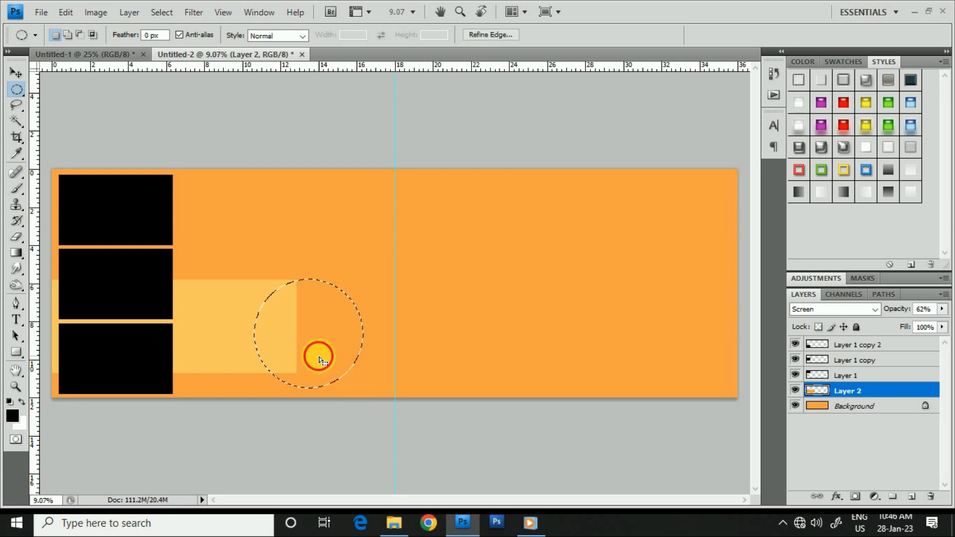
drag(326, 344, 325, 350)
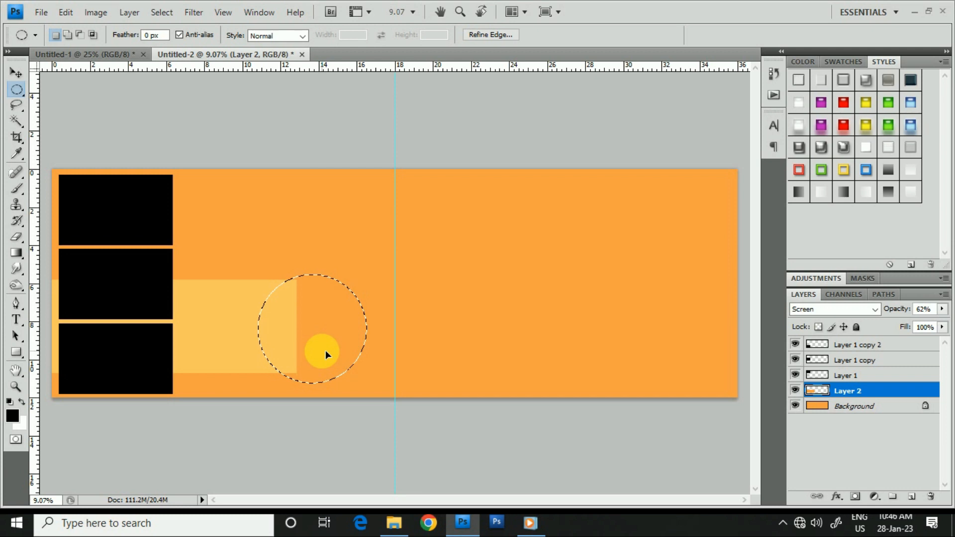
key(ctrl+z)
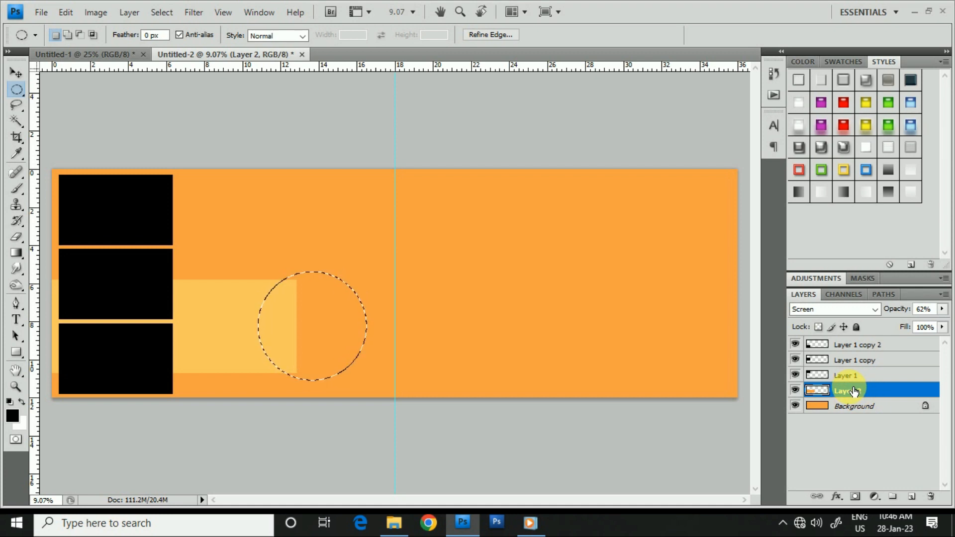
key(Delete)
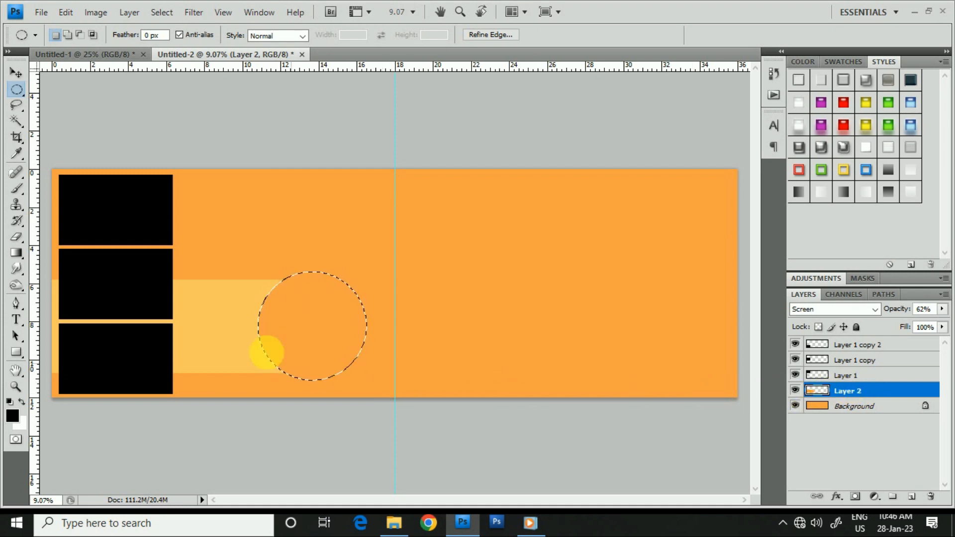
- Add a new layer and fill the circular selection with black 000000 at 100% opacity
click(912, 497)
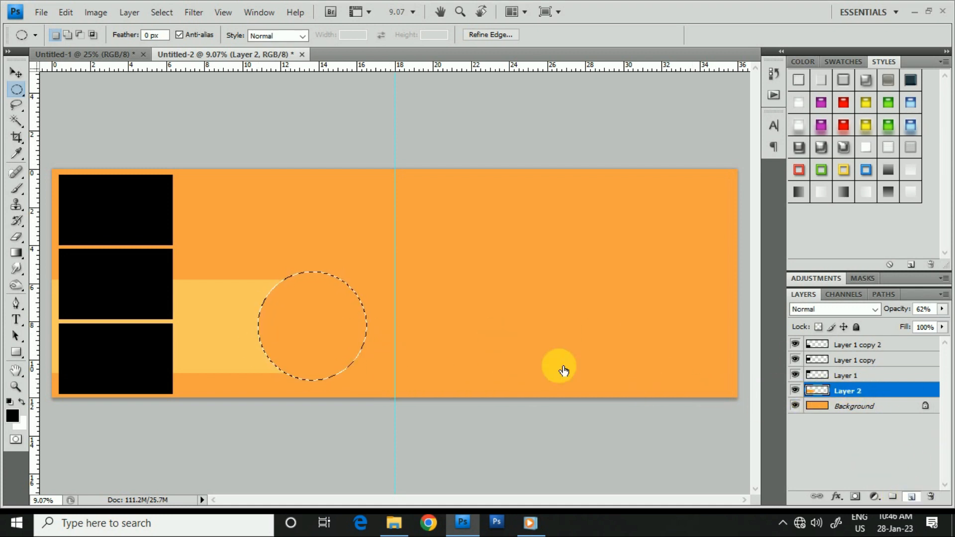
right_click(296, 322)
click(393, 256)
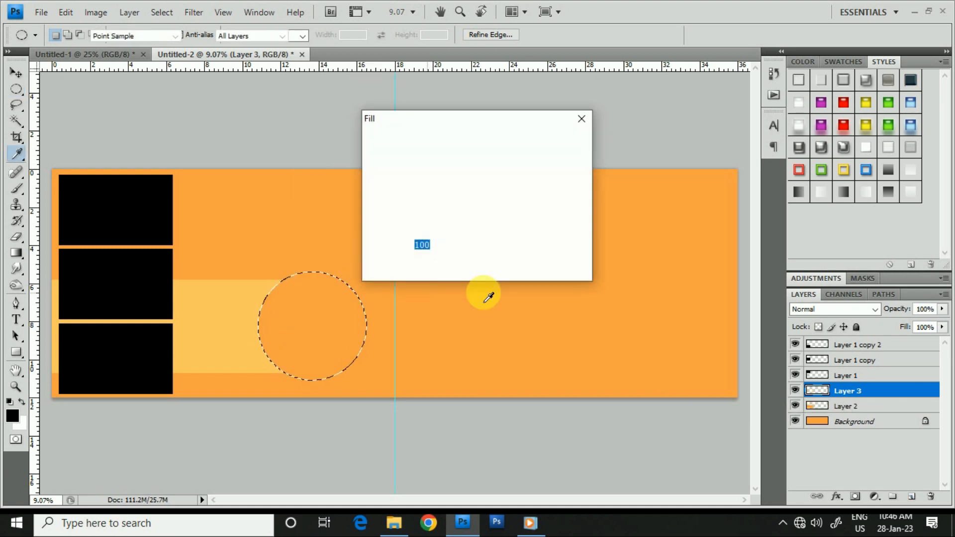
click(467, 158)
click(438, 199)
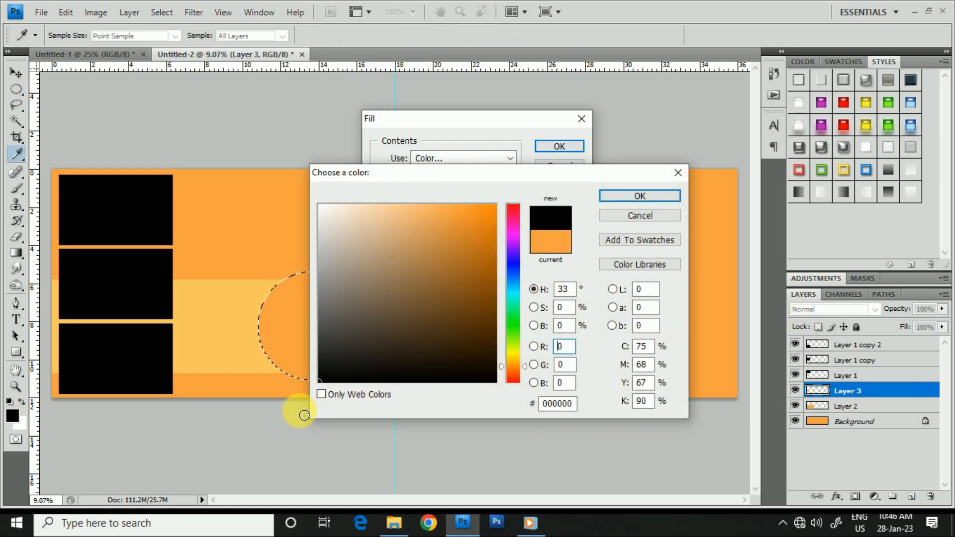
click(623, 194)
key(Return)
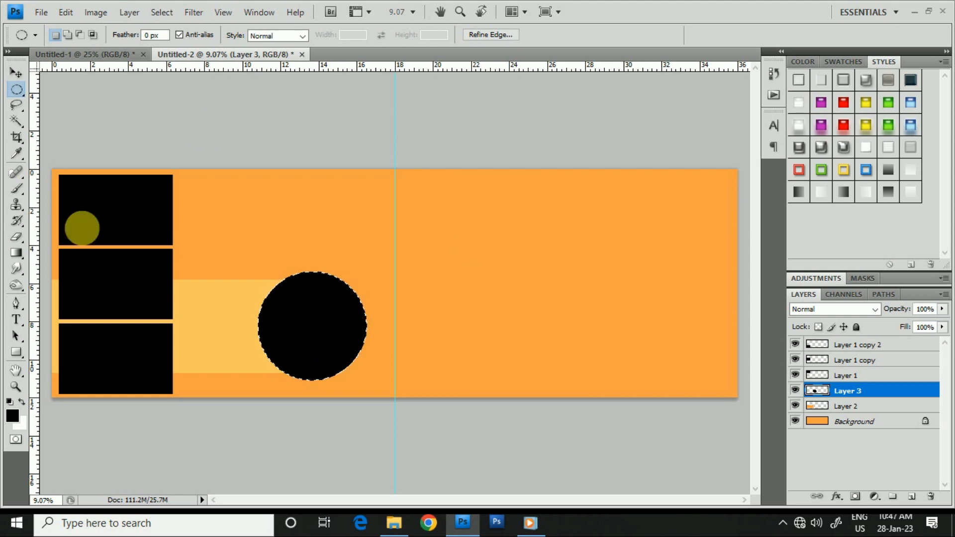
- Clear the selection, scale the black circle proportionally about its centre to 86.5% and apply the transform
key(ctrl+d)
click(14, 74)
click(366, 275)
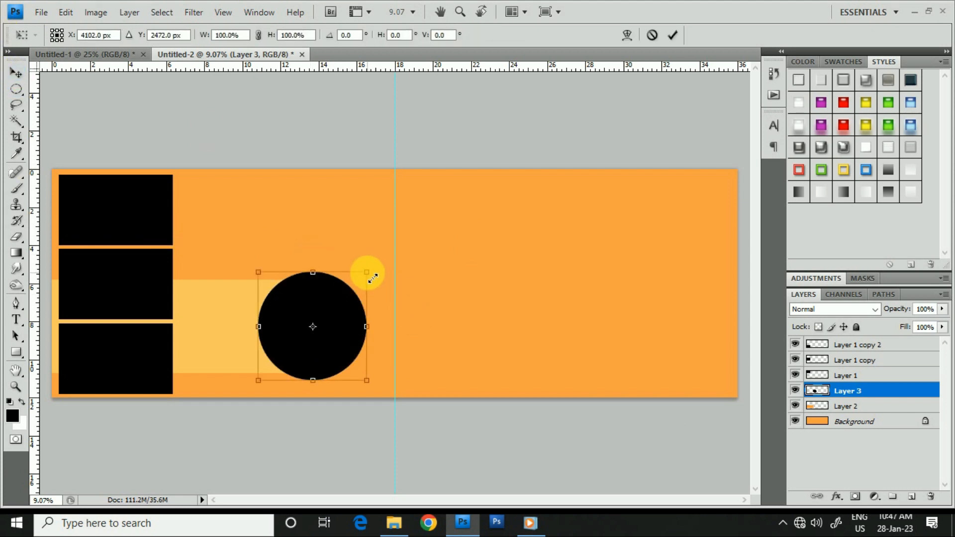
drag(368, 285, 368, 285)
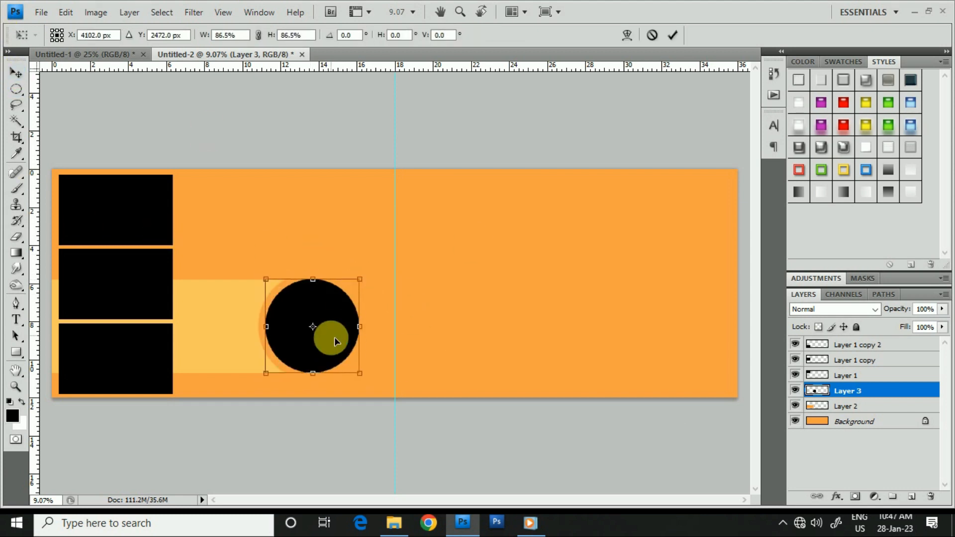
key(Return)
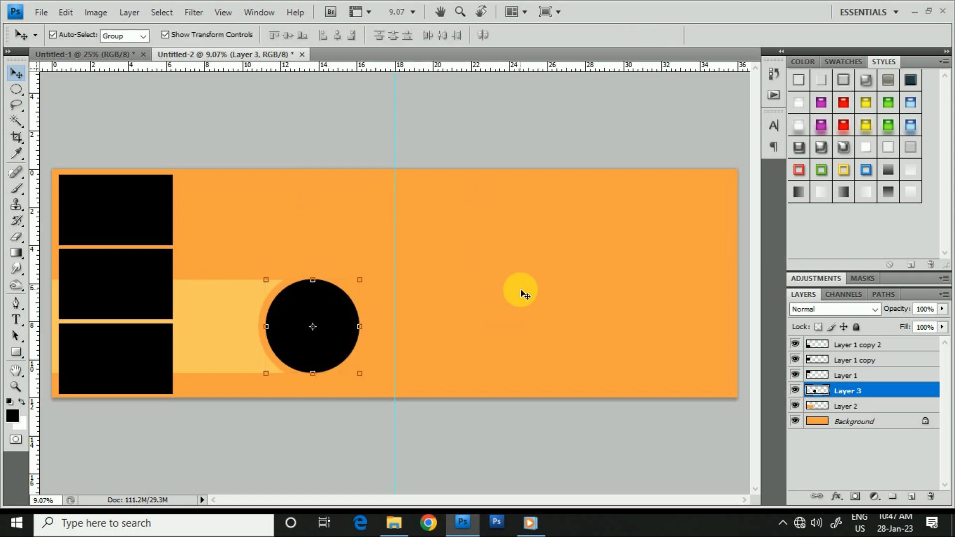
- Duplicate the uppermost black box past the centre guide, enlarge it to 123.3% width and 131.7% height, and line its upper edge up with the original
click(132, 219)
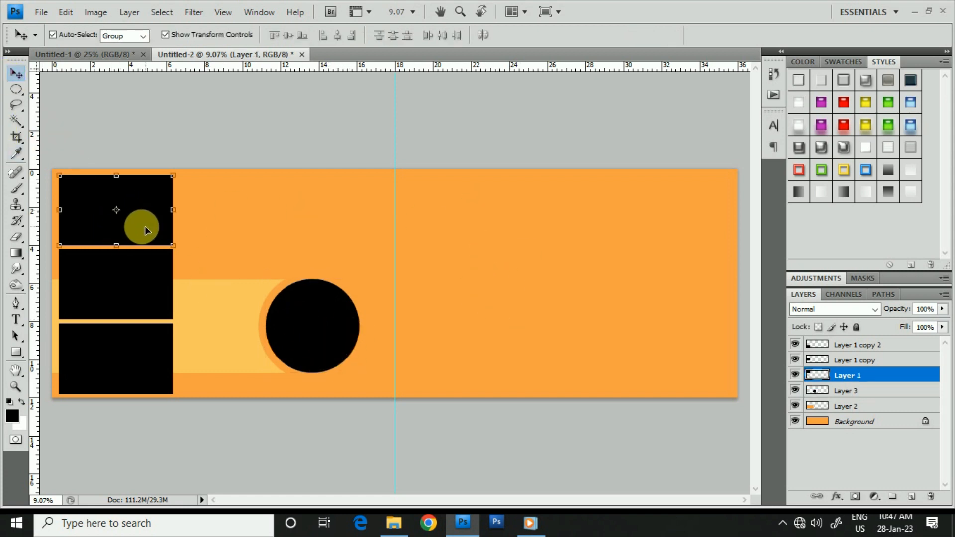
drag(906, 392, 911, 497)
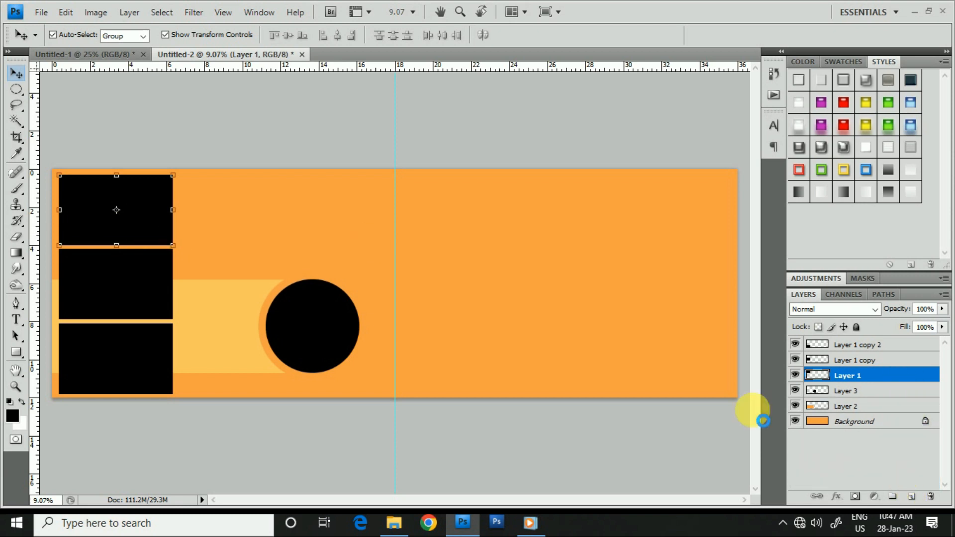
drag(136, 222, 481, 276)
key(ctrl+t)
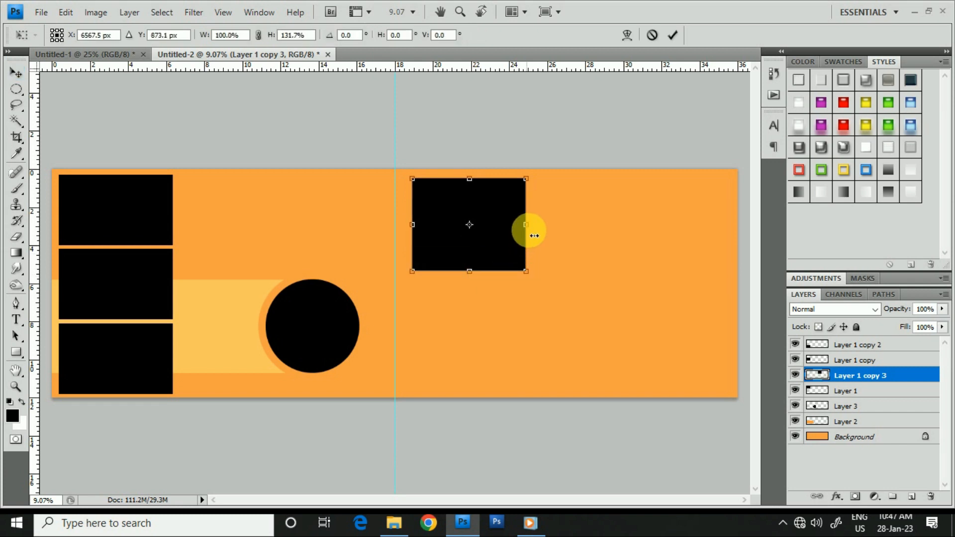
drag(551, 232, 505, 241)
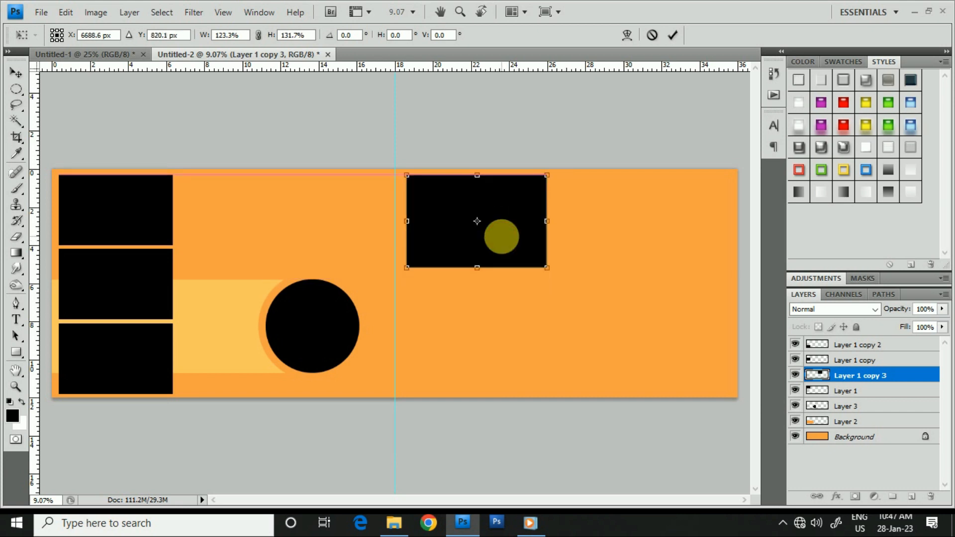
key(Return)
- Duplicate the enlarged black box directly below itself and move both boxes down together to centre them vertically on the canvas
drag(897, 379, 911, 496)
drag(501, 229, 502, 320)
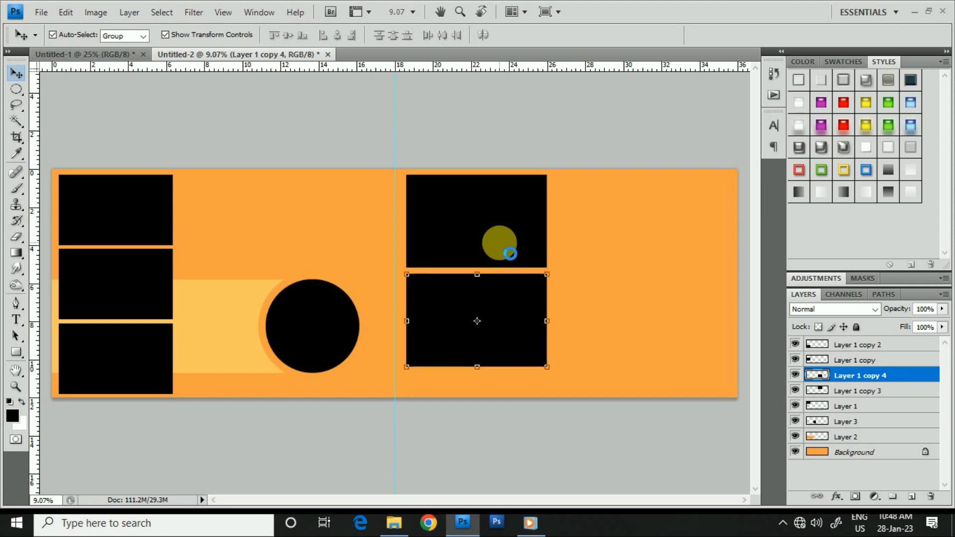
shift+click(500, 242)
drag(509, 237, 506, 259)
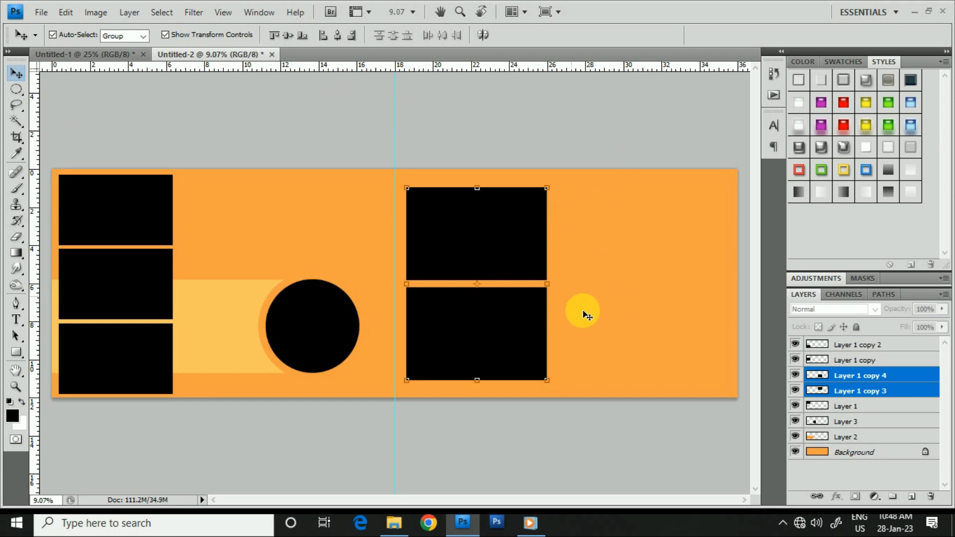
- Shrink the two large black boxes together to about 91.7%, shift them slightly away from the centre guide and apply the transform
drag(557, 191, 549, 195)
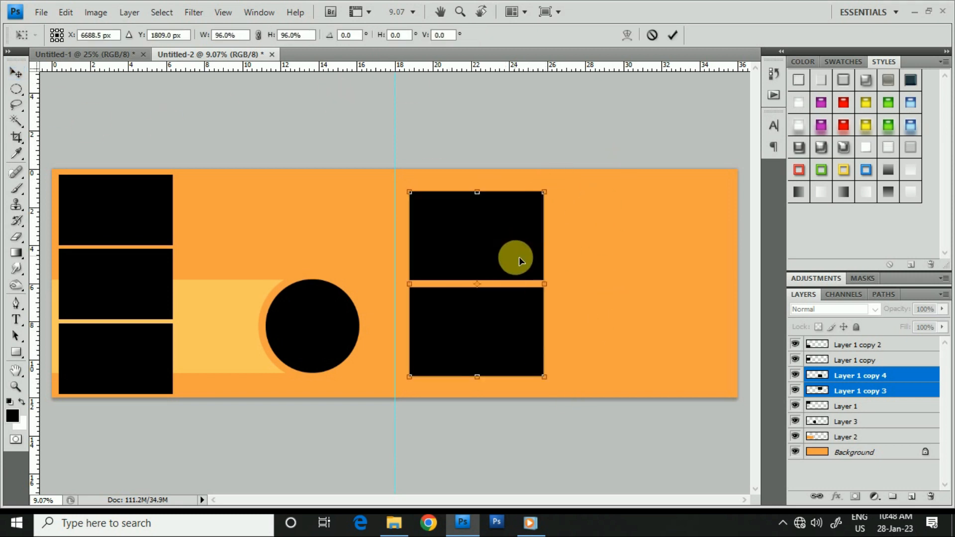
drag(518, 257, 542, 259)
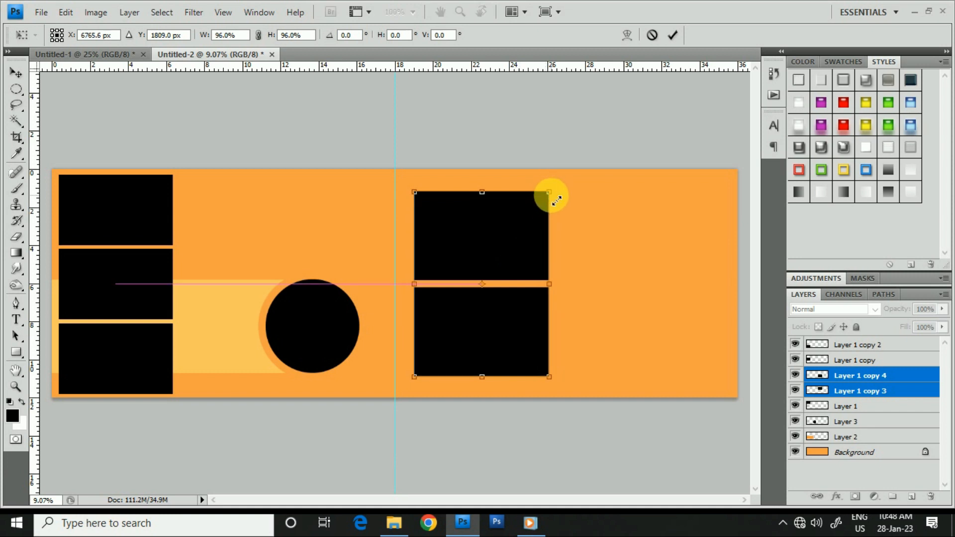
drag(549, 193, 546, 196)
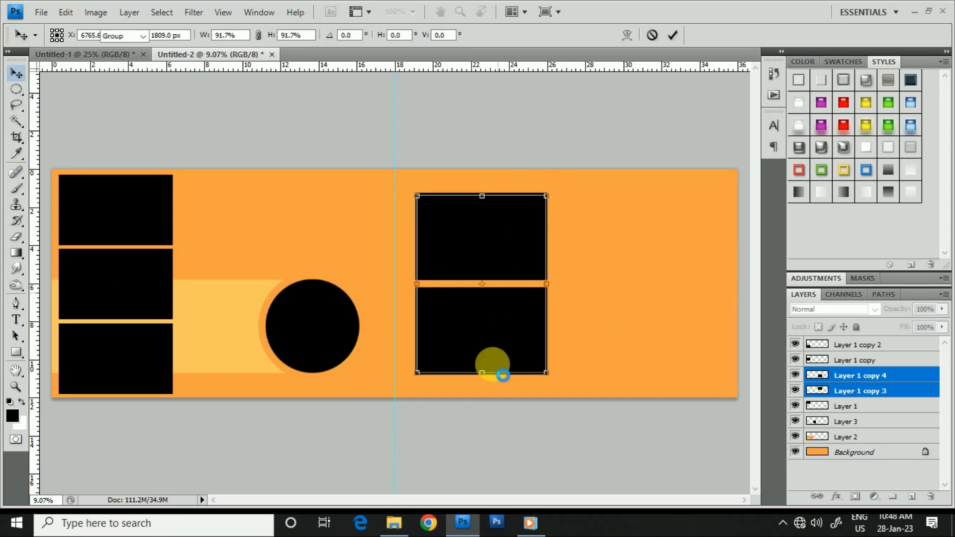
key(Return)
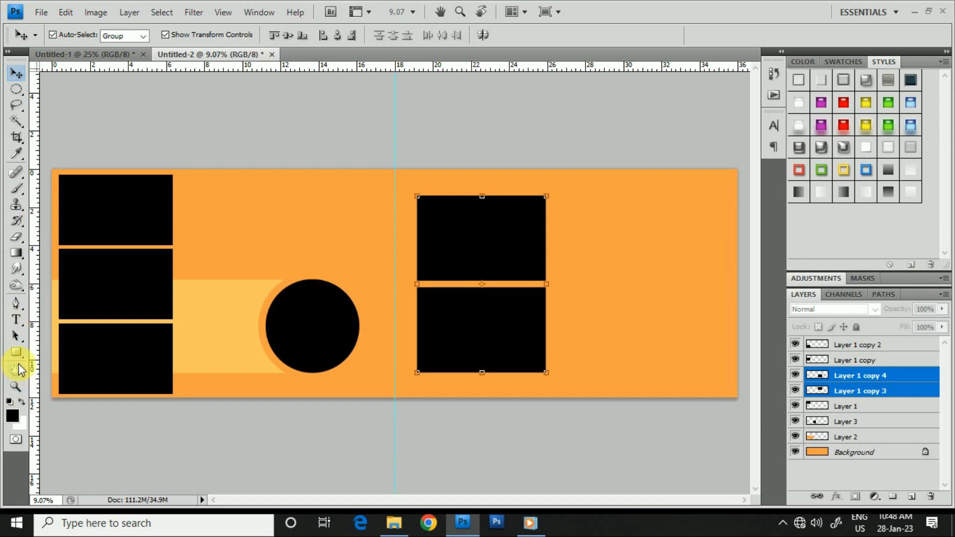
- Switch to the Custom Shape tool and load the All shape set into its shape library
click(17, 353)
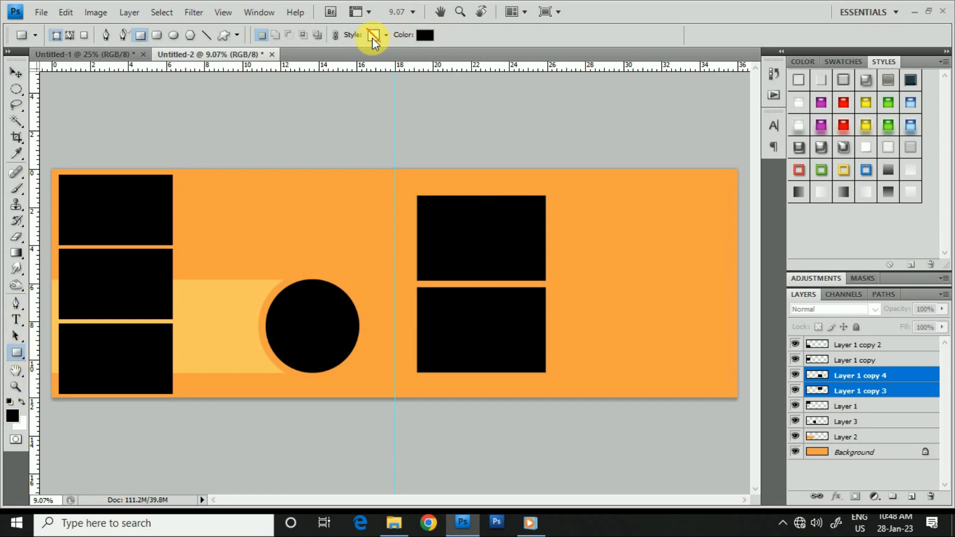
click(237, 35)
click(236, 35)
right_click(17, 354)
click(103, 424)
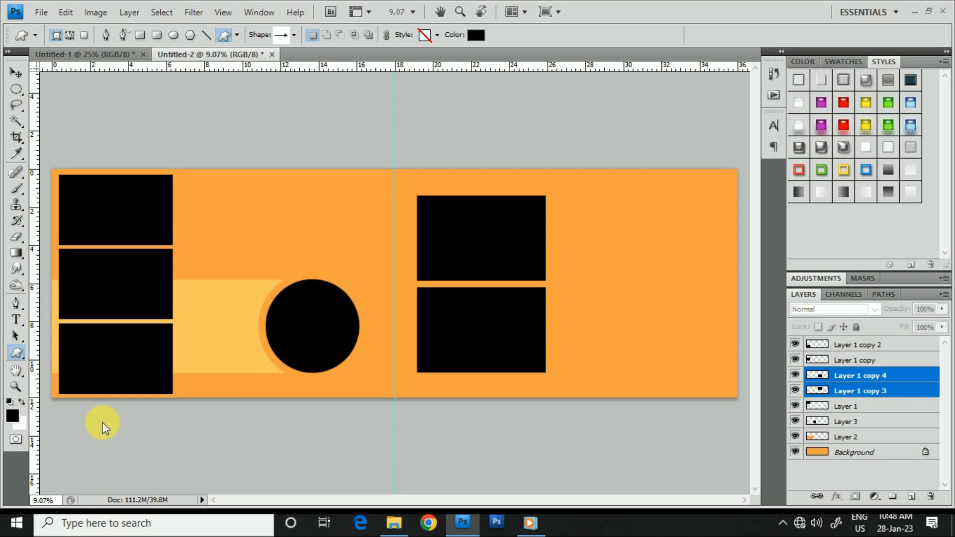
click(294, 35)
scroll(292, 132, down, 4)
scroll(292, 132, up, 4)
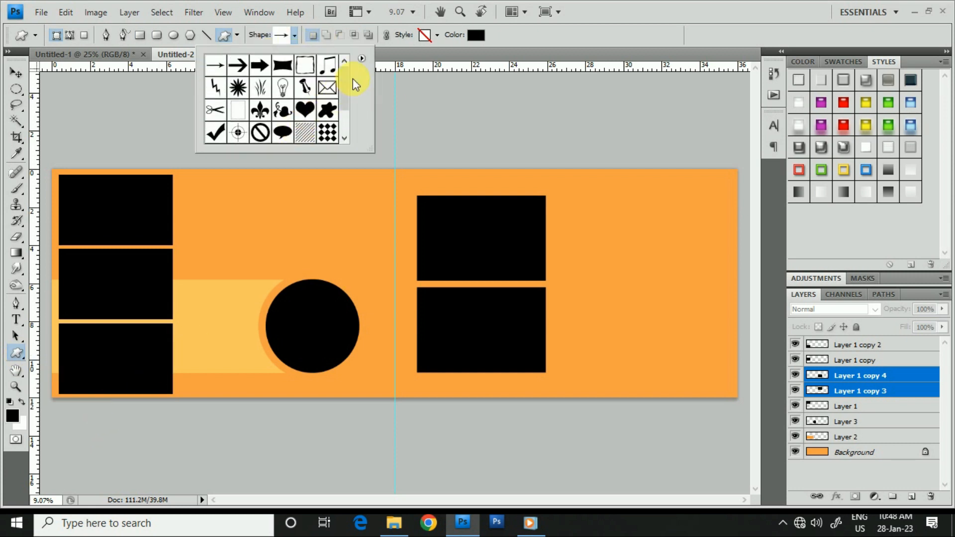
click(361, 59)
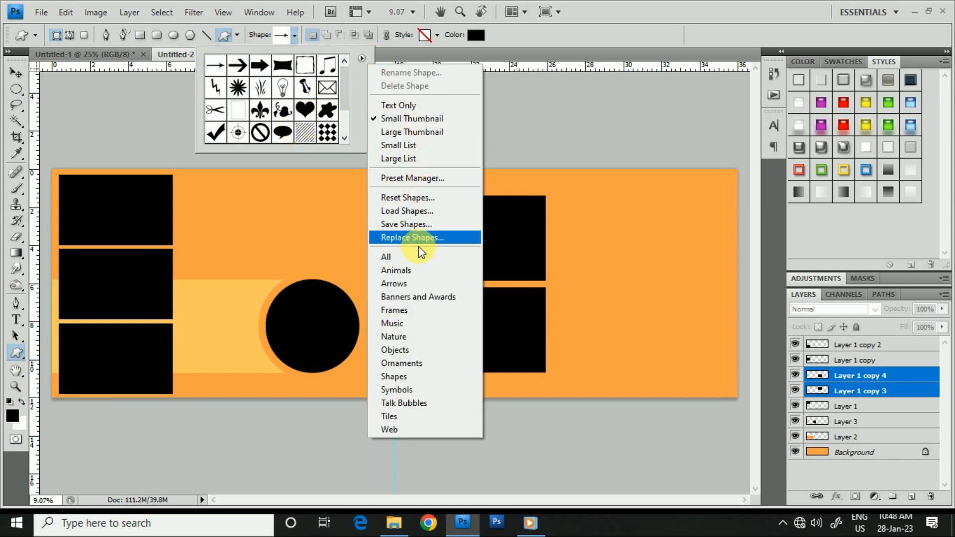
click(393, 256)
click(497, 194)
- Draw a large black rounded-rectangle talk bubble beside the two boxes, extending past the canvas's outer edge so its tail is cut off
scroll(316, 124, down, 2)
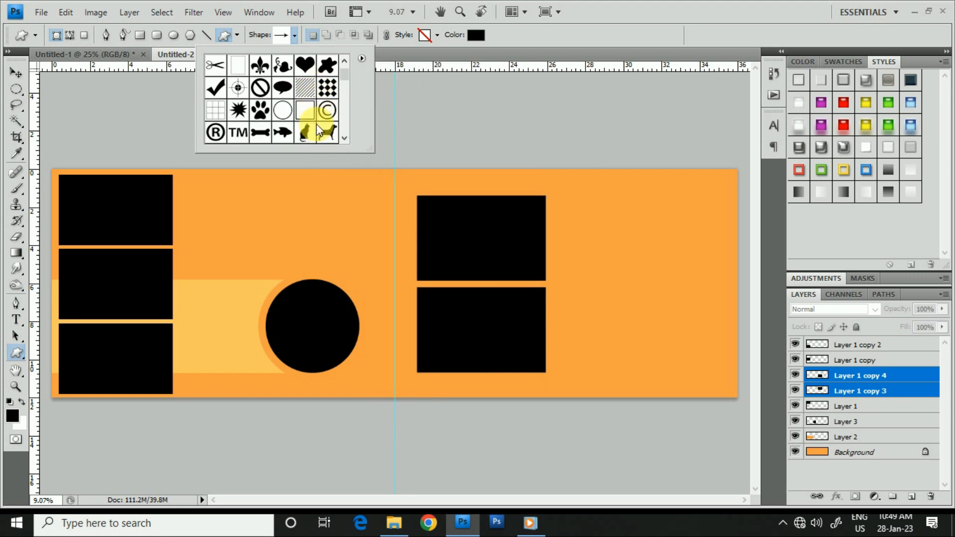
scroll(316, 124, down, 10)
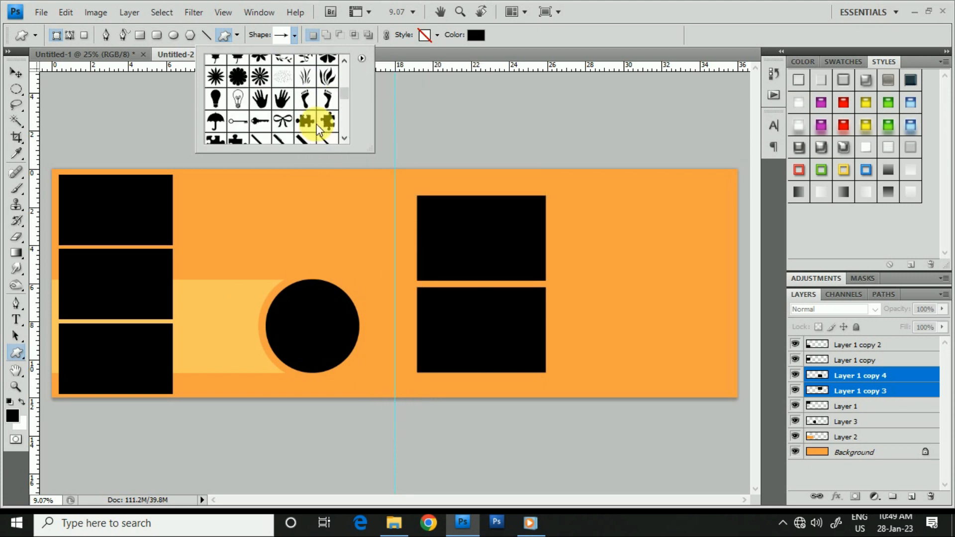
scroll(316, 124, down, 10)
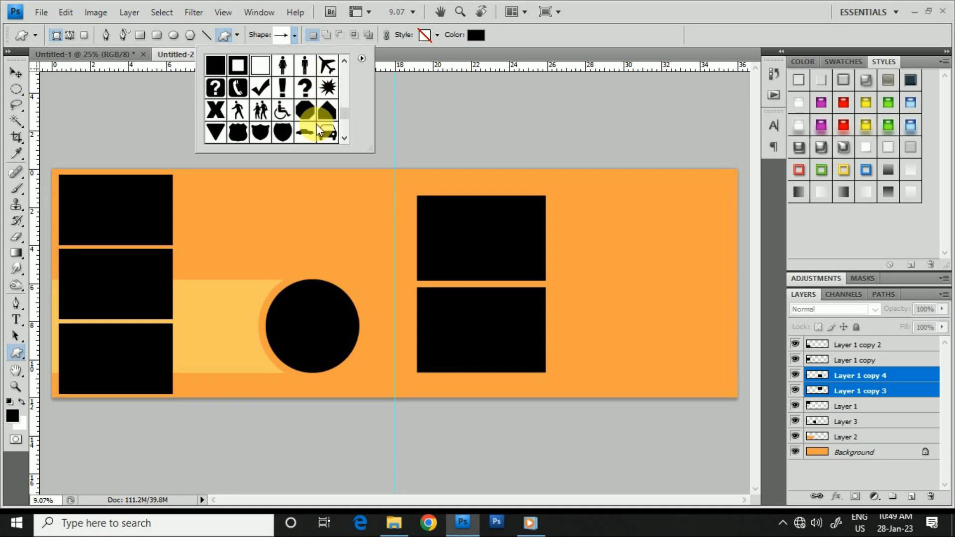
scroll(316, 124, down, 10)
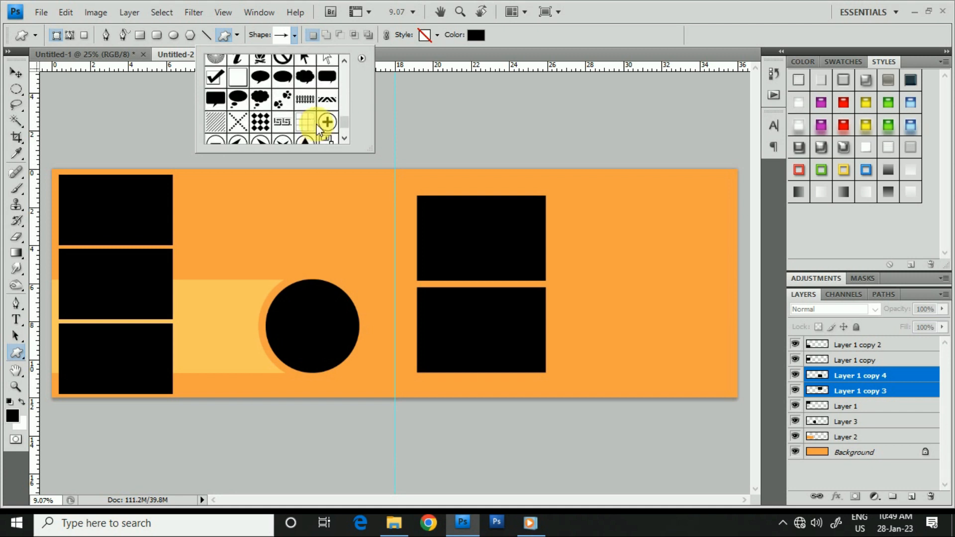
scroll(318, 129, up, 2)
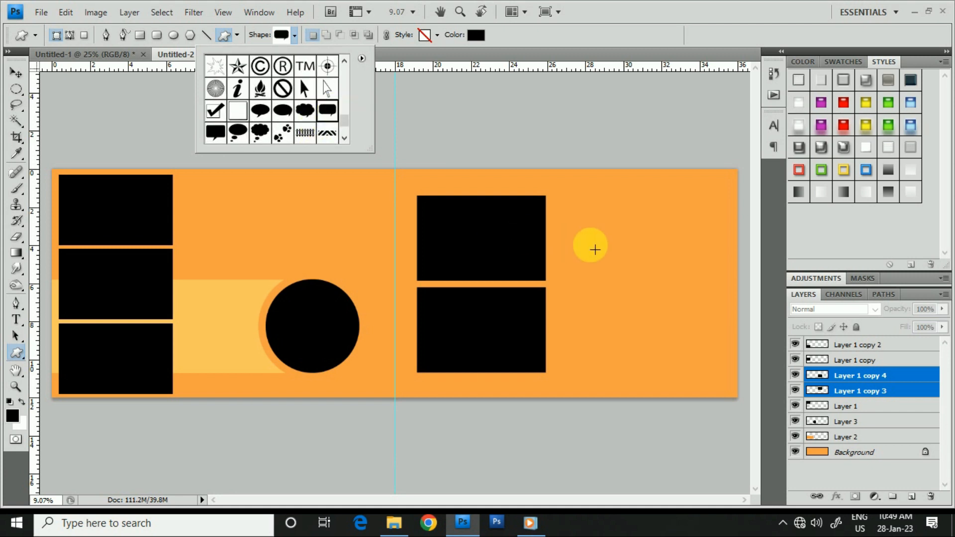
drag(585, 230, 868, 398)
drag(693, 327, 684, 316)
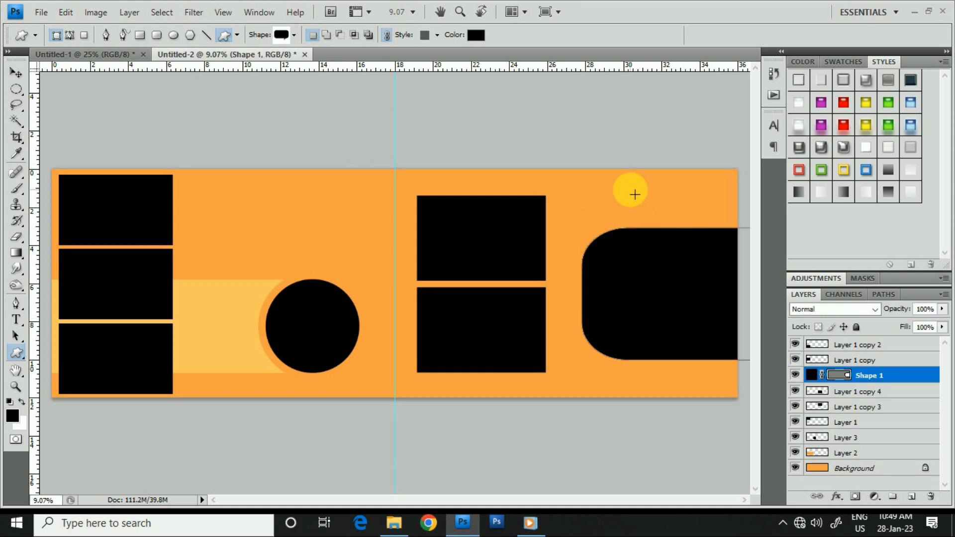
- Load the talk bubble's outline as a selection and clear that selection
key(ctrl+Return)
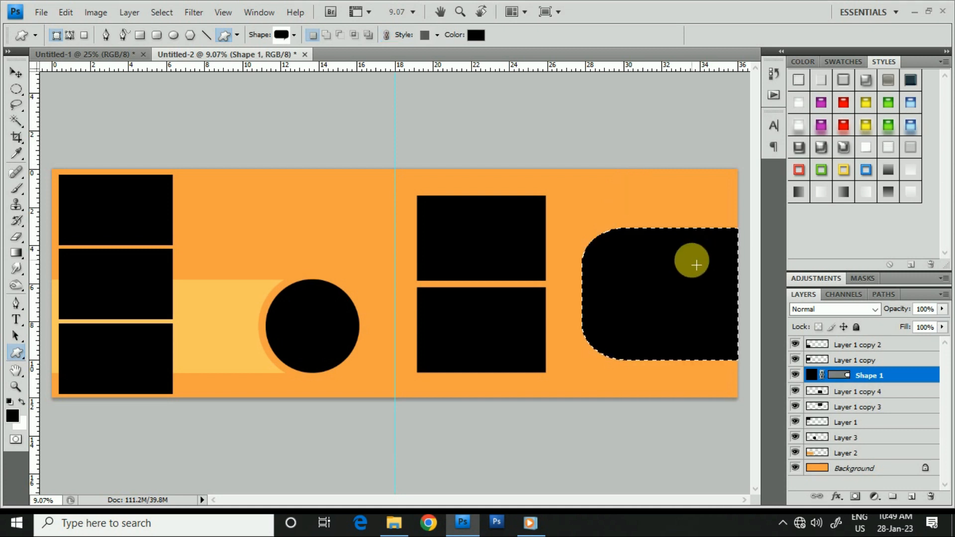
click(16, 89)
key(ctrl+d)
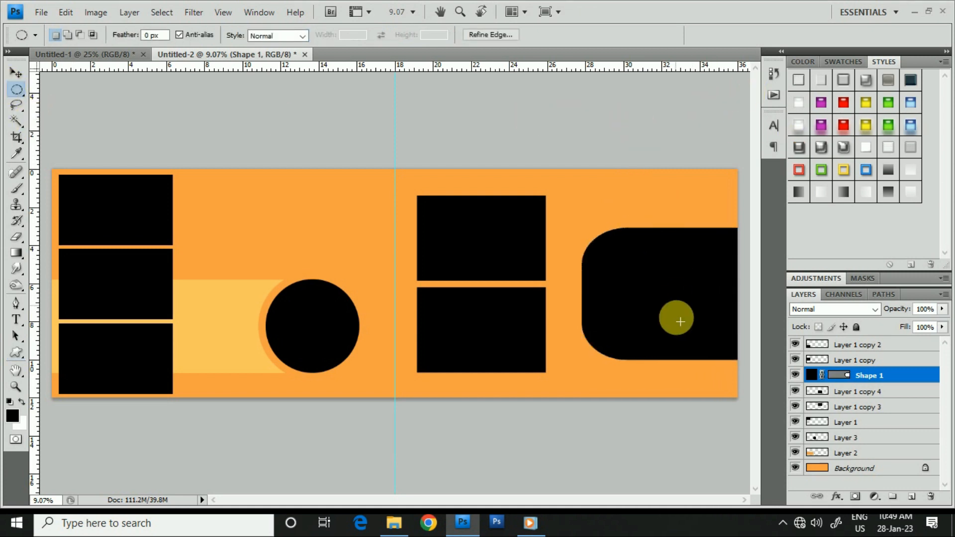
- Move the black rounded talk-bubble shape slightly up and closer to the two large boxes
ctrl+click(608, 303)
drag(608, 302, 494, 302)
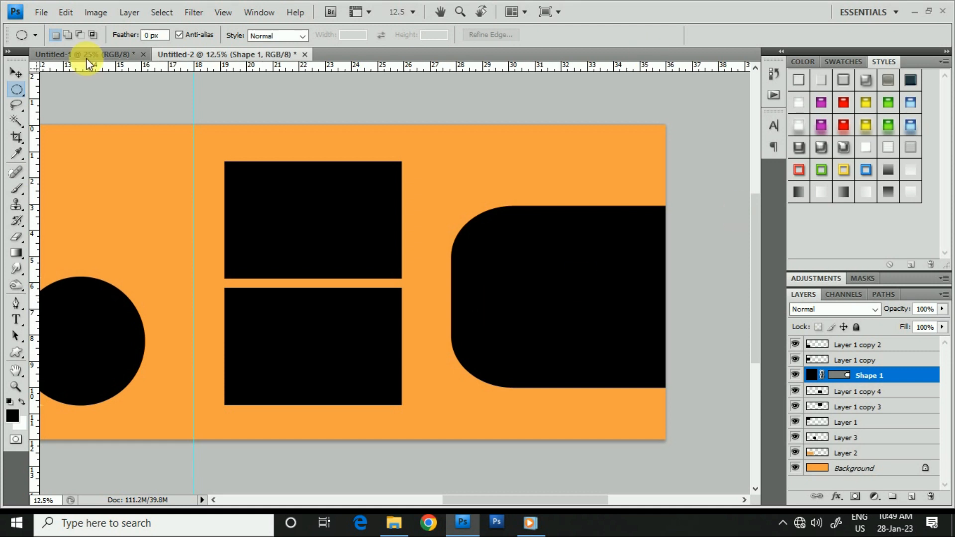
click(16, 73)
drag(586, 301, 574, 301)
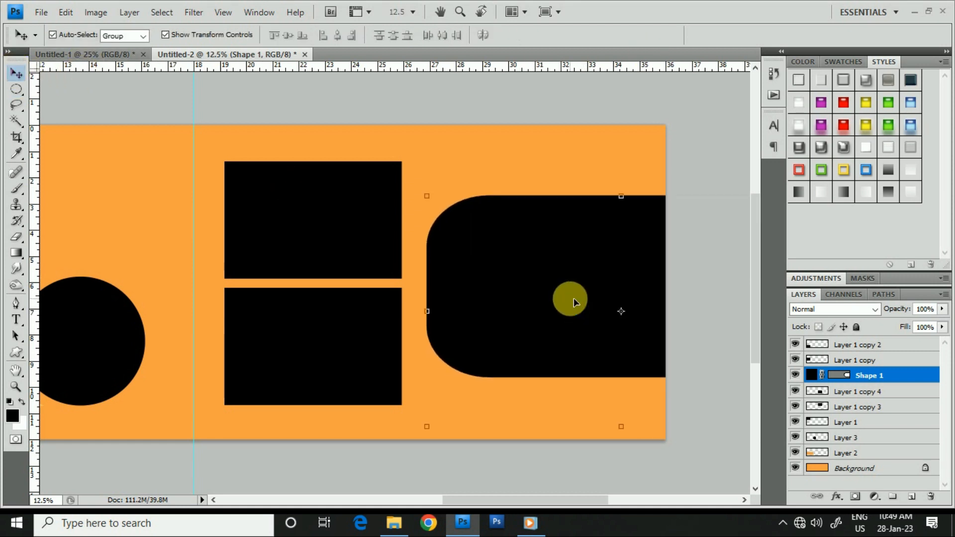
- Duplicate the talk-bubble shape layer, then load the copy's outline as a selection and clear that selection
drag(908, 374, 545, 271)
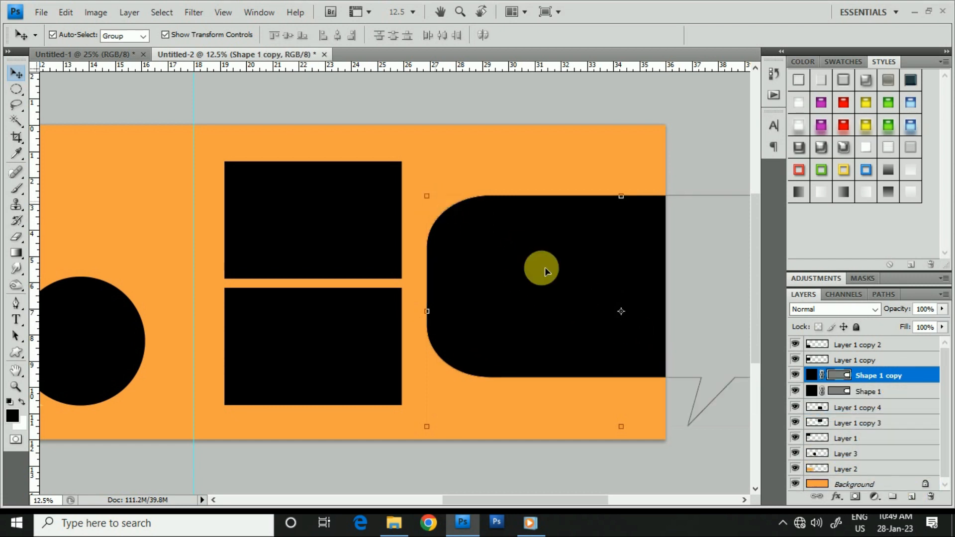
key(ctrl+Return)
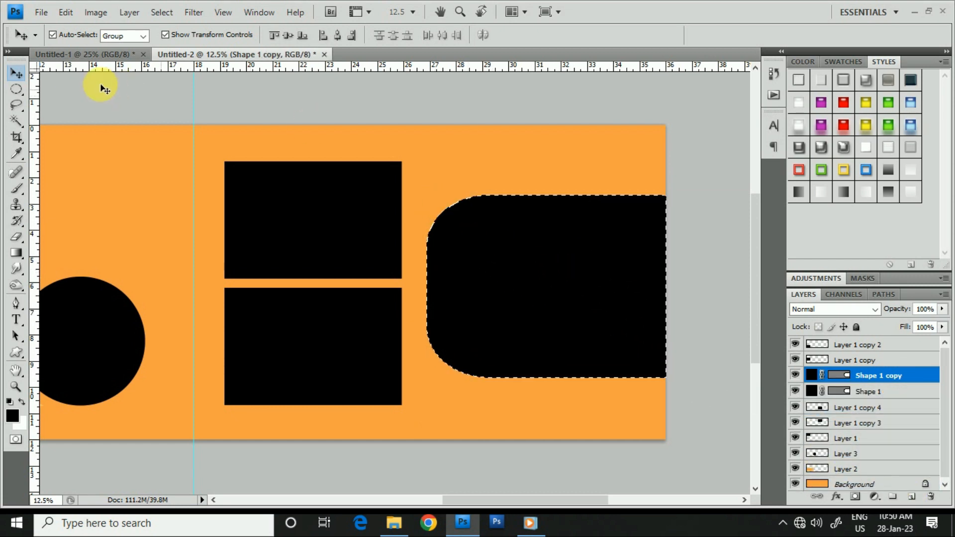
click(12, 90)
click(543, 133)
key(v)
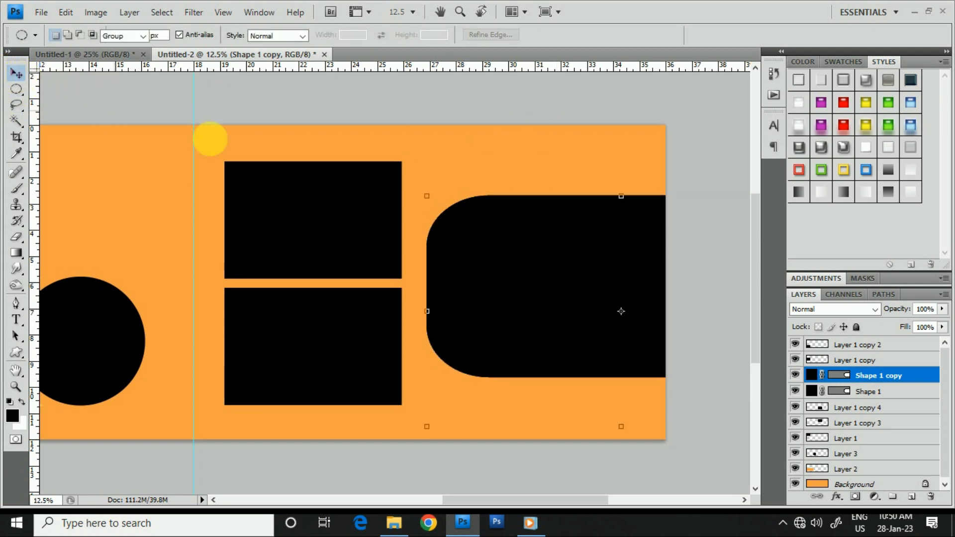
- Change the fill colour of the original talk-bubble shape beneath the copy to white
click(876, 393)
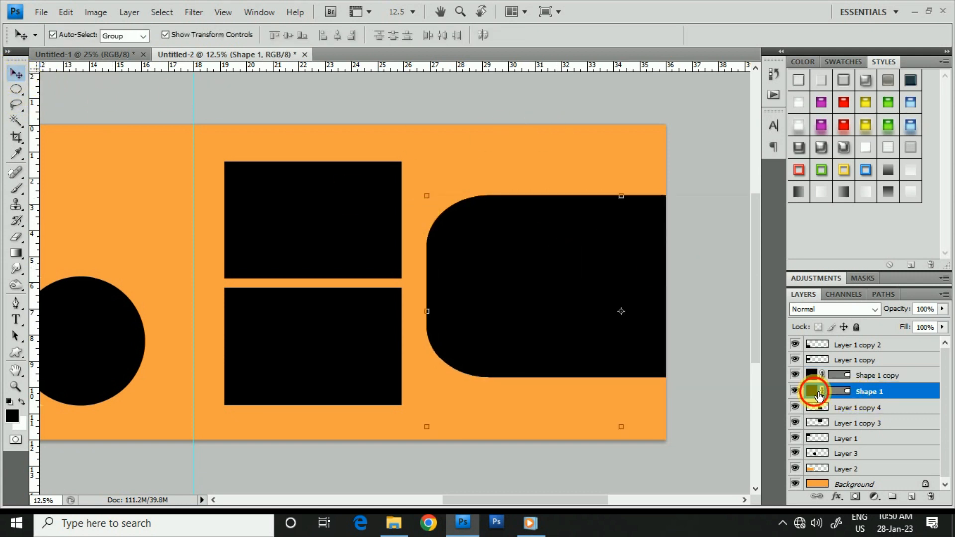
double_click(811, 391)
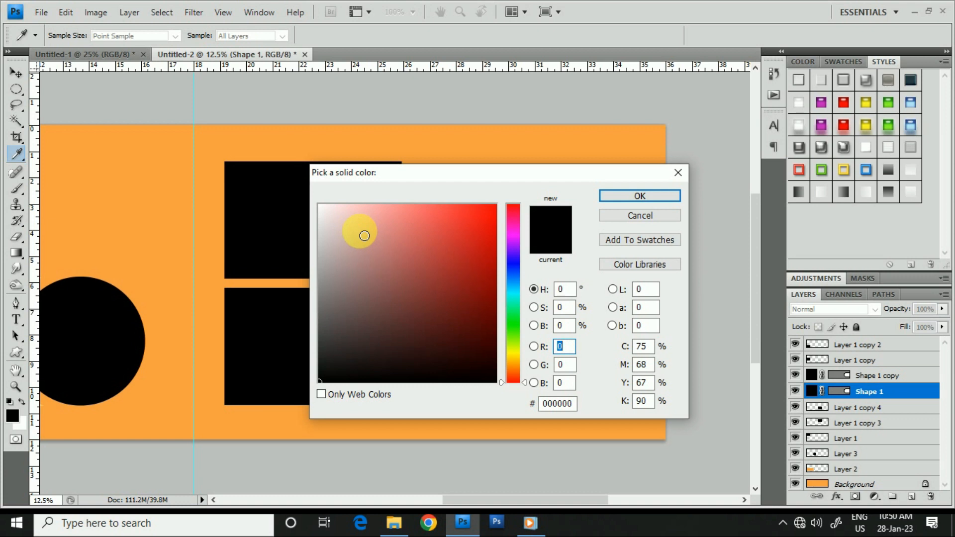
drag(364, 235, 308, 196)
click(640, 196)
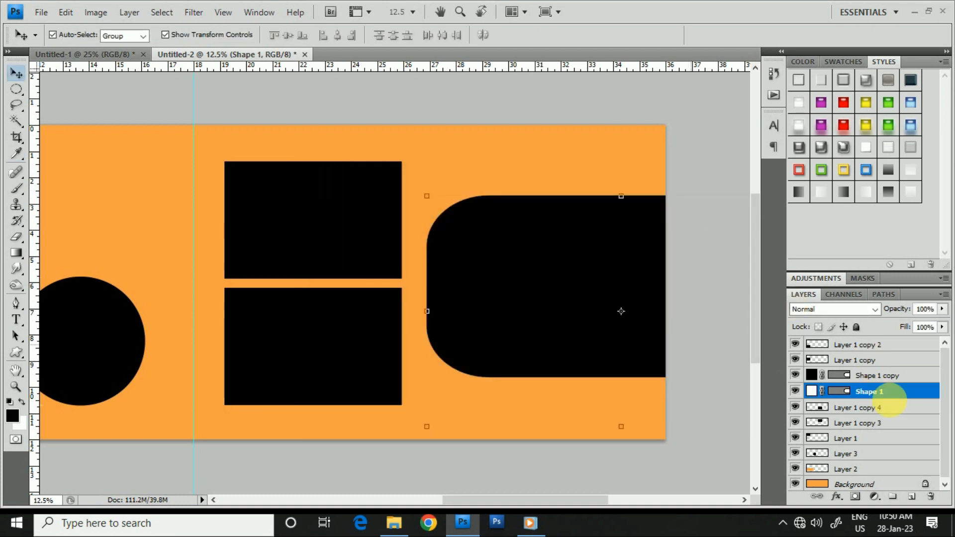
- Shrink the black talk-bubble copy to about 93.3%, shift it to leave an even white border and apply the transform
click(877, 376)
click(427, 197)
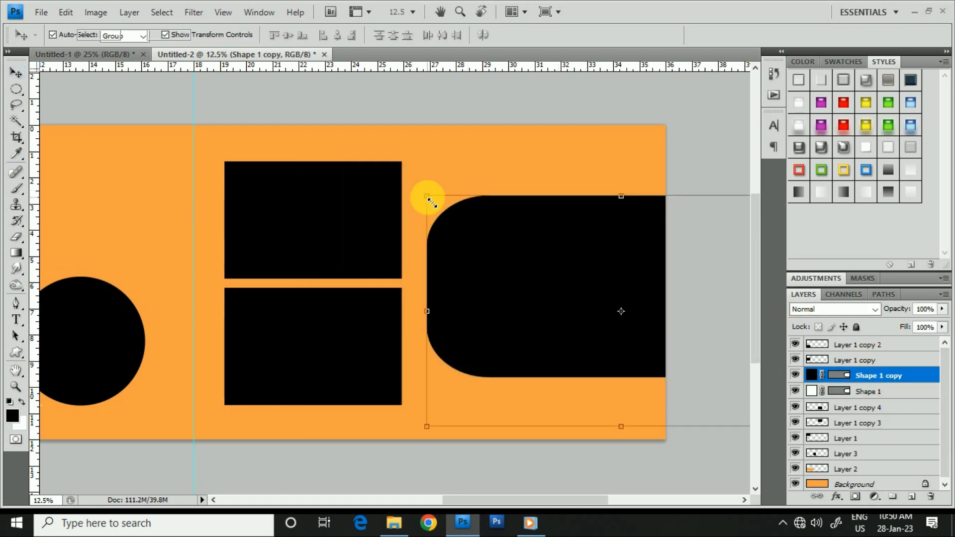
drag(428, 198, 439, 204)
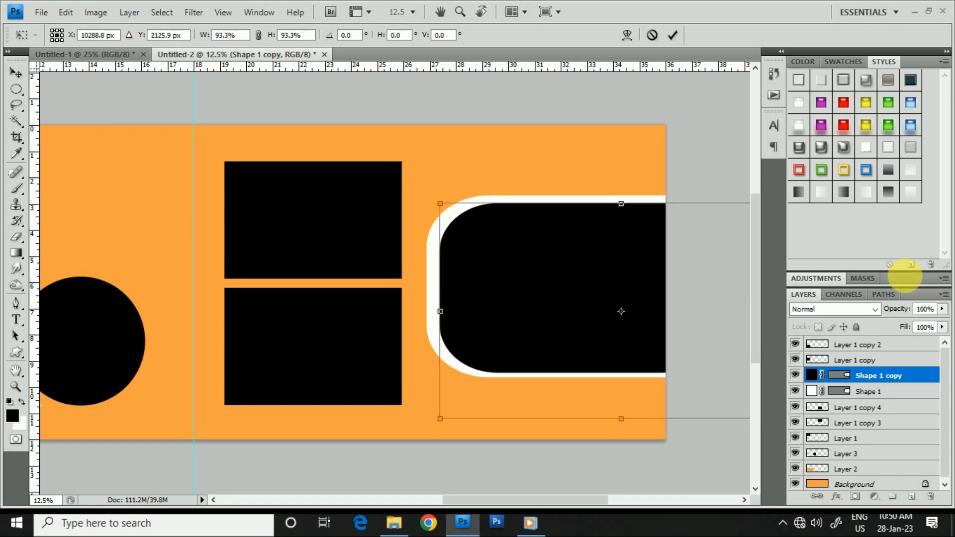
key(Return)
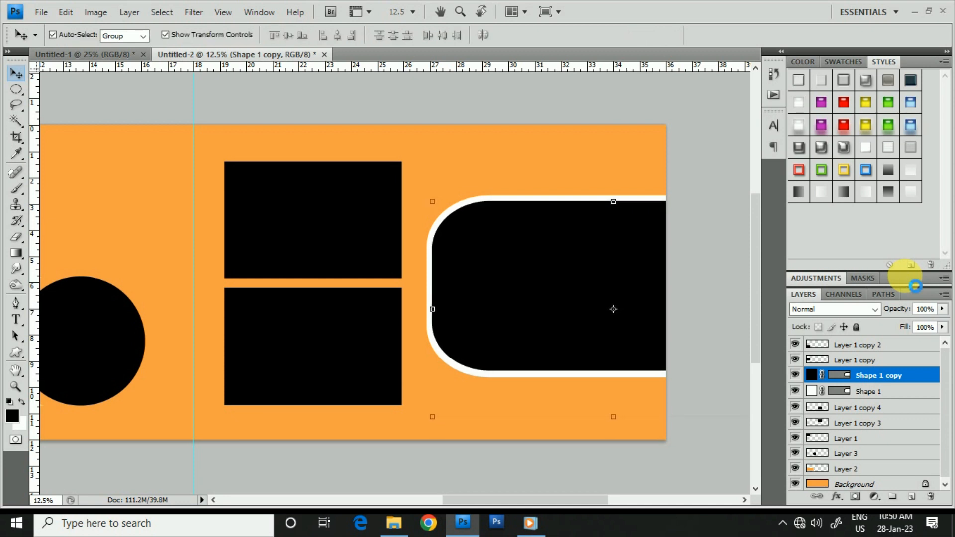
- Set the white border shape's blend mode to Overlay, lower its opacity and deselect all layers
click(868, 391)
click(835, 309)
click(845, 173)
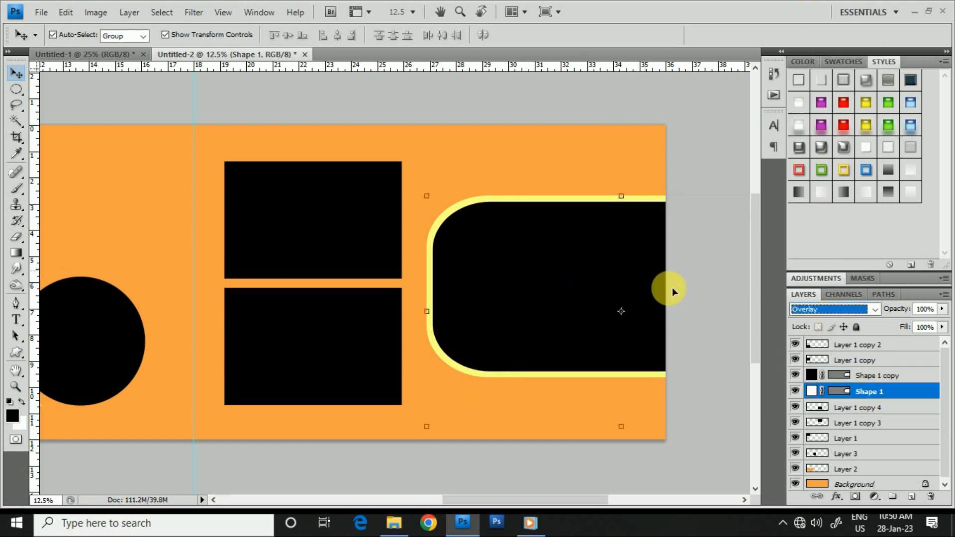
drag(900, 316, 865, 319)
click(694, 155)
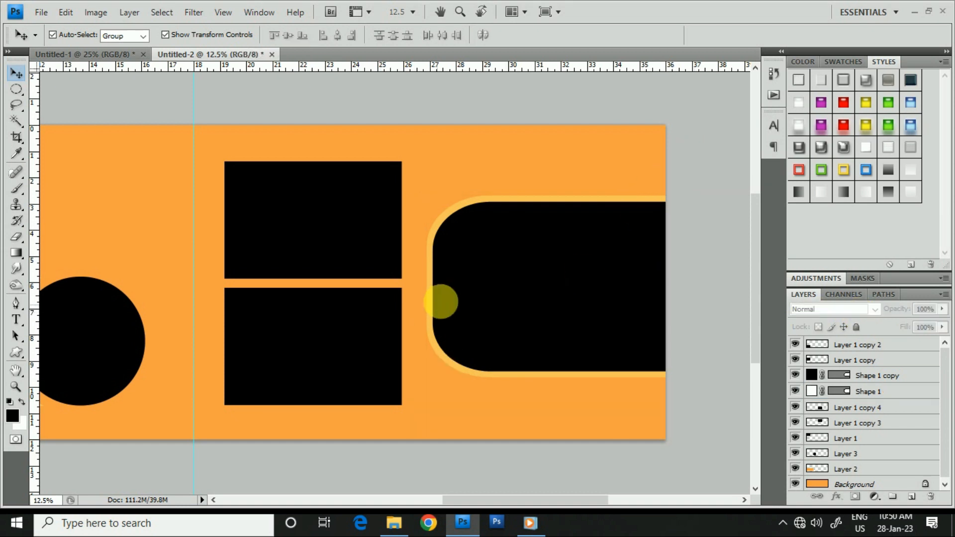
- Bring the orange striped strip from Untitled-1 into Untitled-2 and place it flush in the canvas's upper outer corner above the rounded shape
key(ctrl+minus)
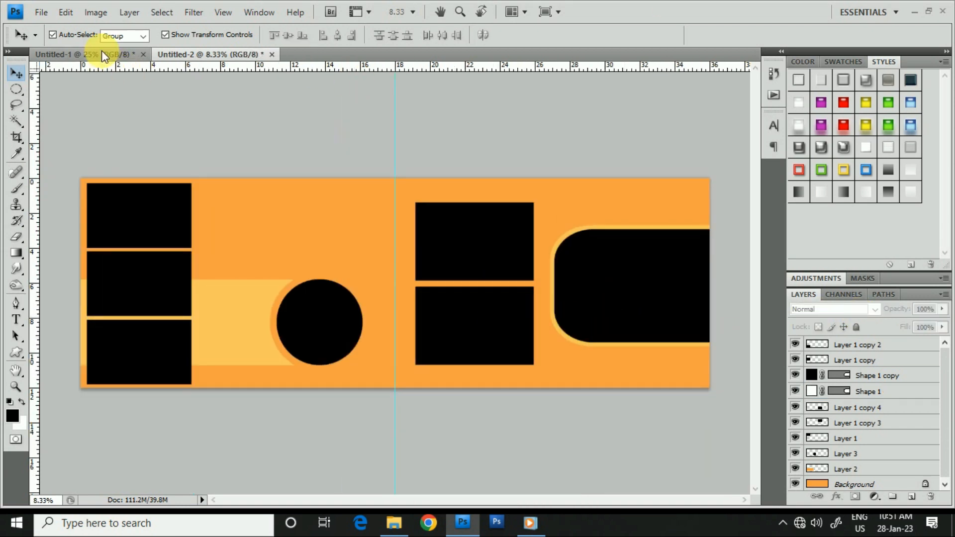
click(102, 52)
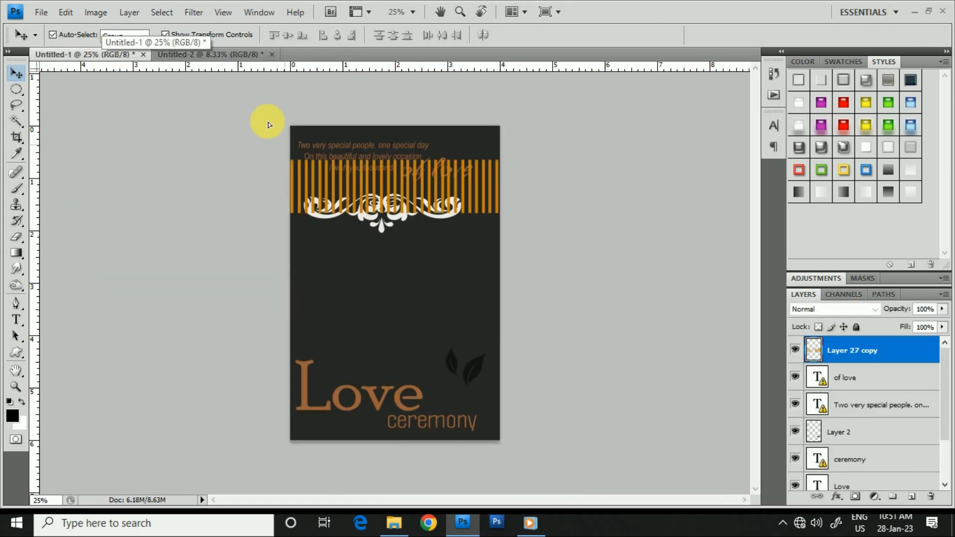
click(191, 51)
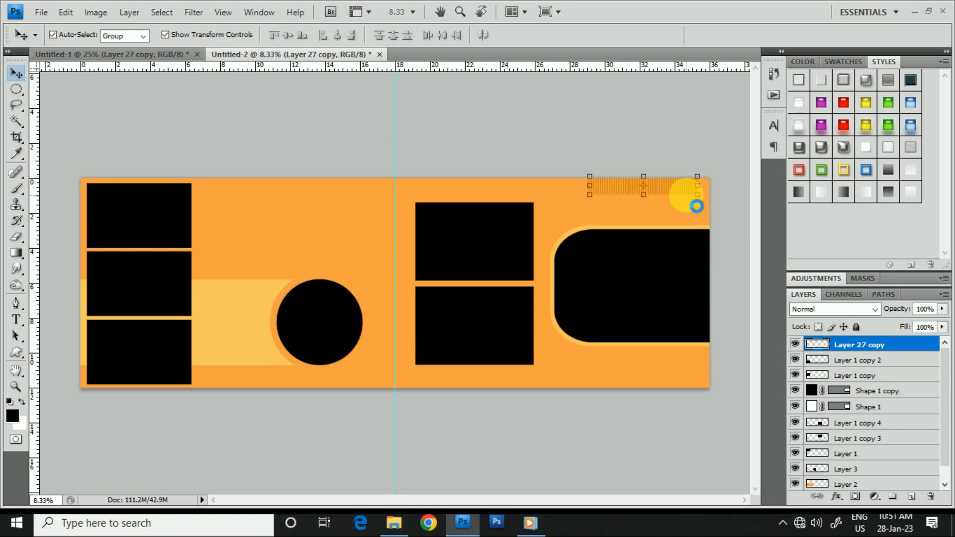
key(shift+Right)
key(shift+Right)
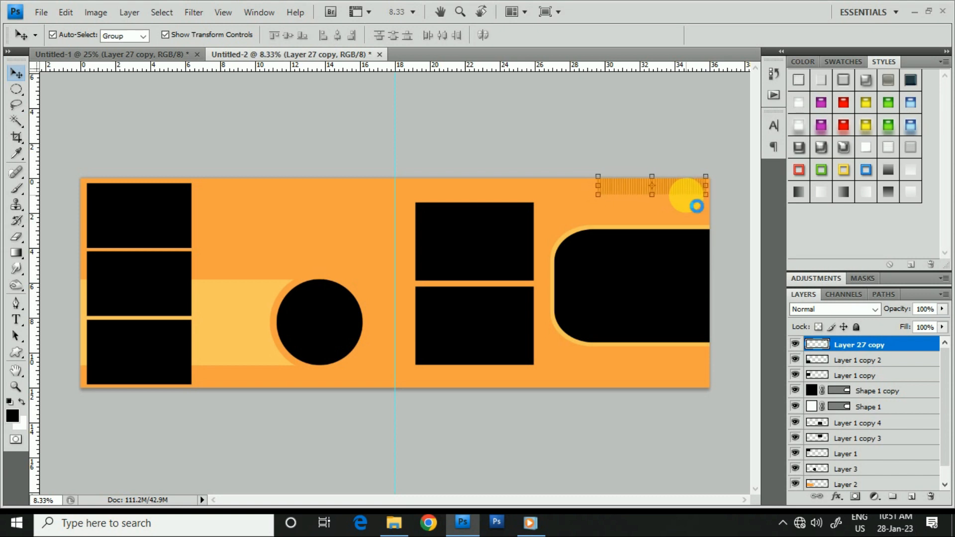
drag(665, 189, 664, 288)
click(675, 189)
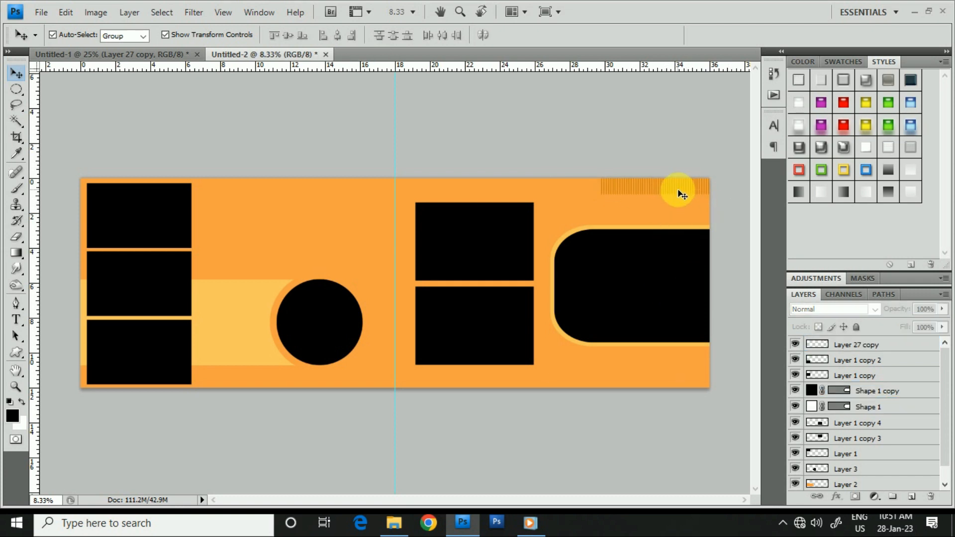
- Select the striped strip in the canvas's upper corner and duplicate its layer
ctrl+click(688, 190)
ctrl+click(688, 189)
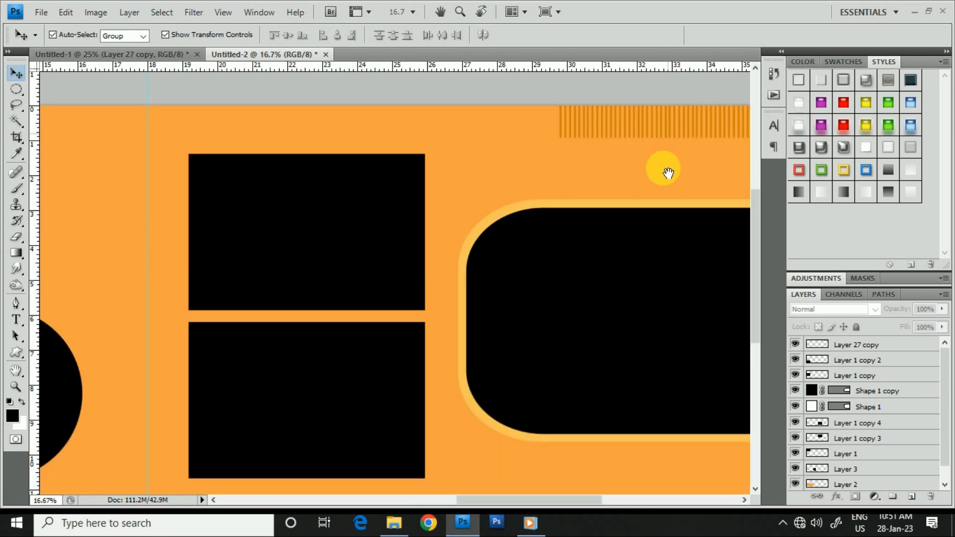
drag(666, 171, 496, 217)
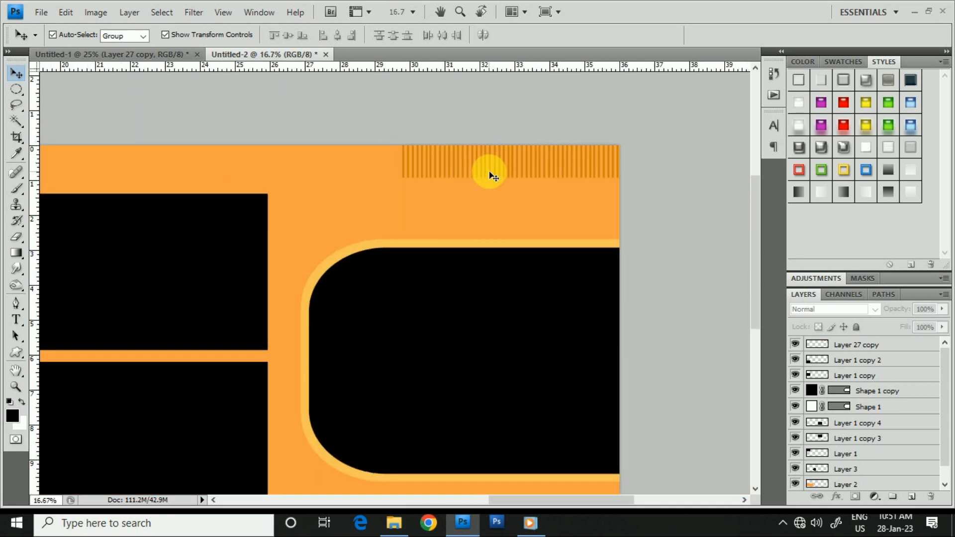
click(489, 171)
drag(898, 344, 911, 497)
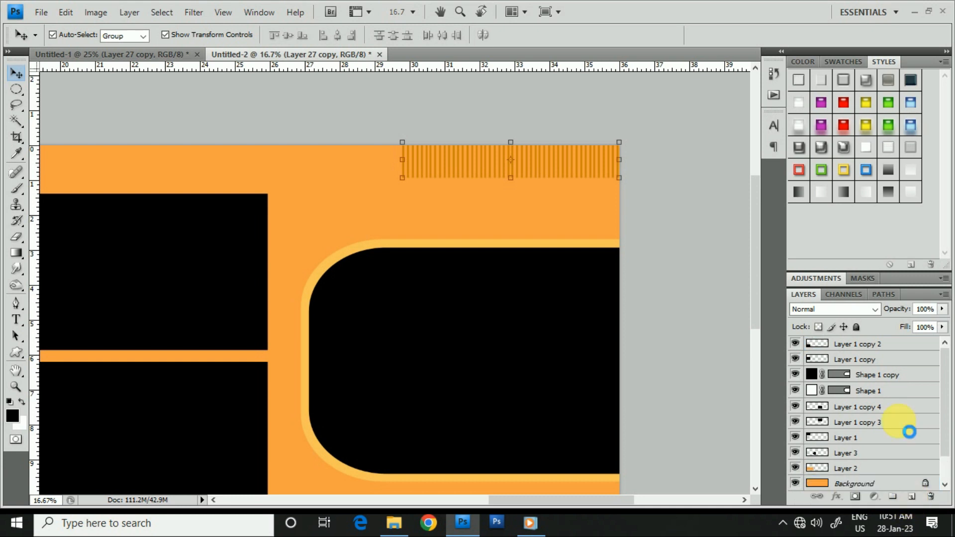
- Move the strip copy down to the canvas's lower outer corner, at X 9872 px and Y 3456 px, and apply the transform
key(ctrl+t)
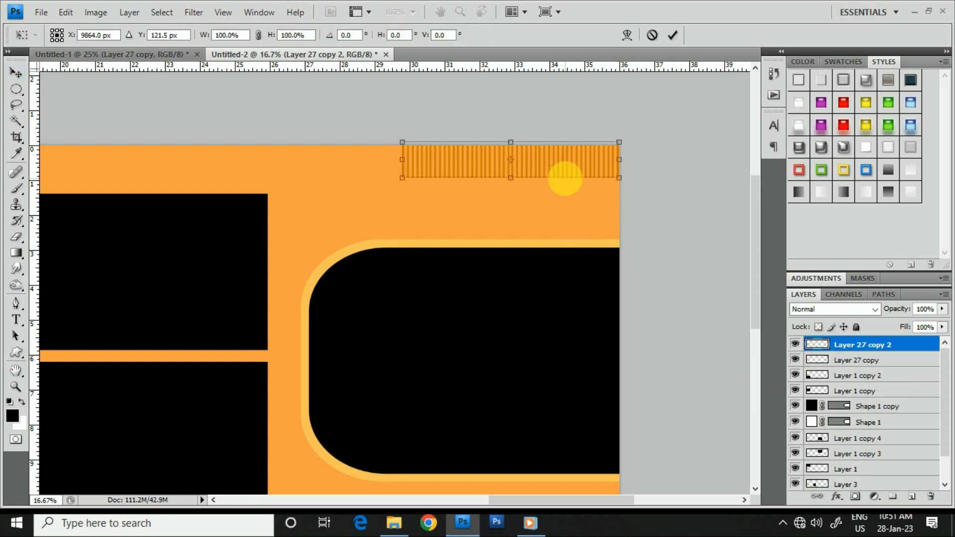
alt+click(604, 161)
alt+click(632, 188)
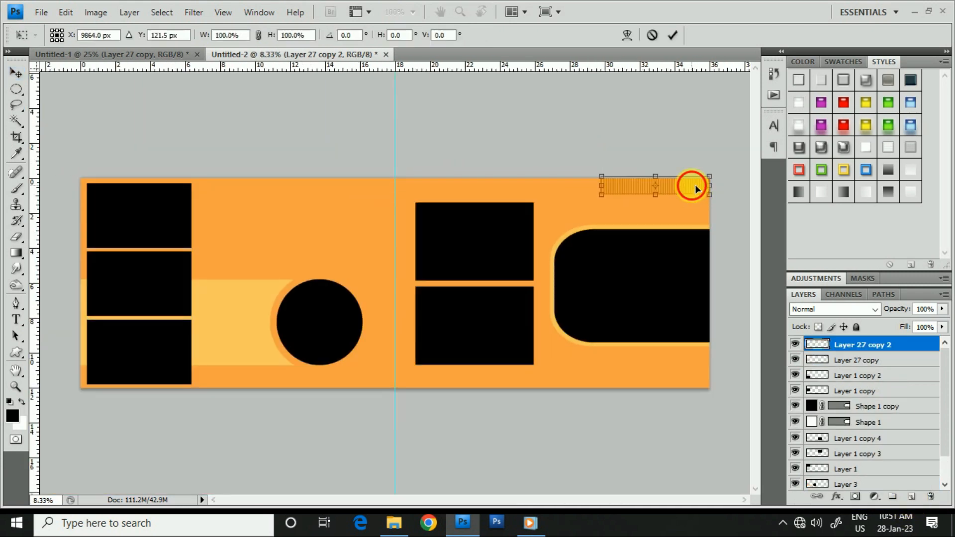
drag(695, 187, 700, 384)
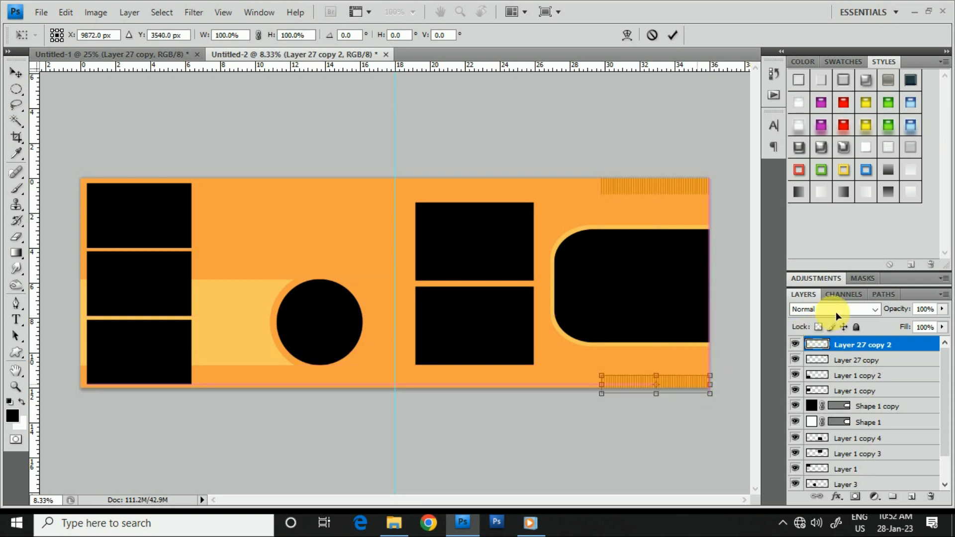
key(Up)
key(Up)
key(Up)
key(Up)
key(Up)
key(Up)
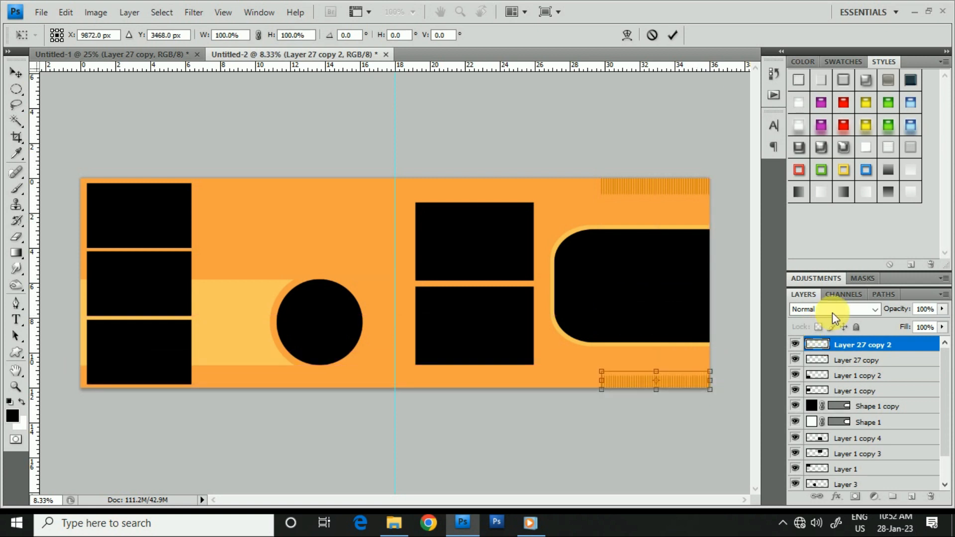
key(Up)
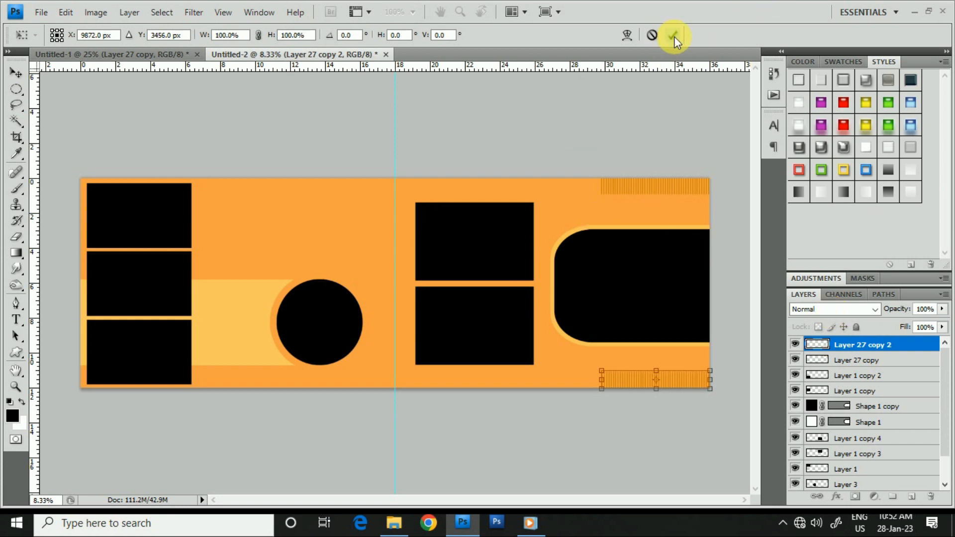
click(672, 35)
- Bring the white scroll ornament from Untitled-1 into Untitled-2 and centre it above the upper of the two large boxes
click(95, 57)
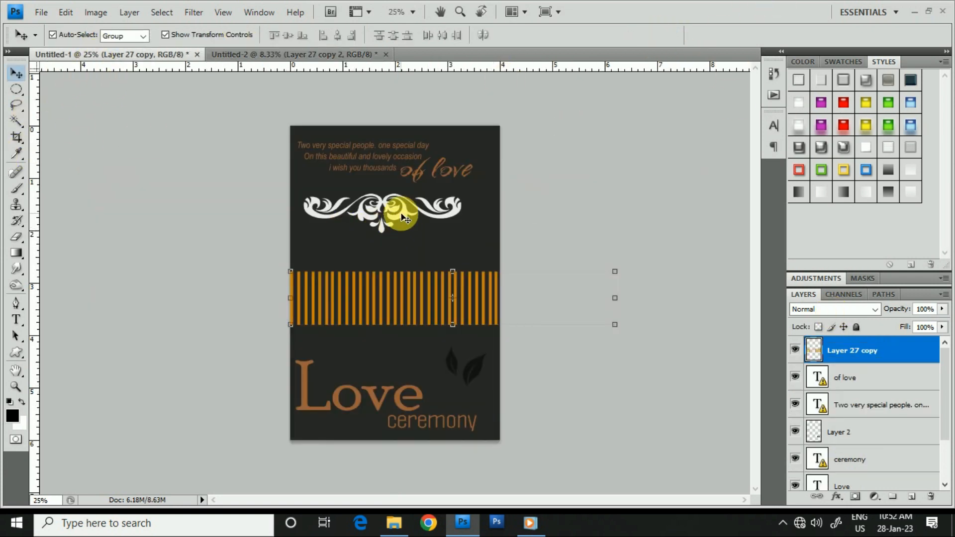
drag(394, 213, 146, 54)
drag(225, 52, 332, 91)
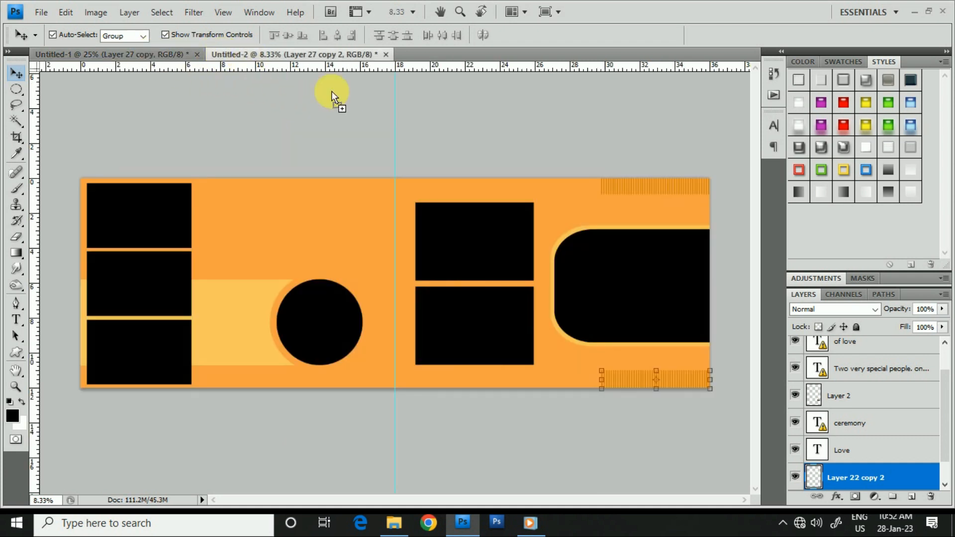
drag(453, 187, 577, 209)
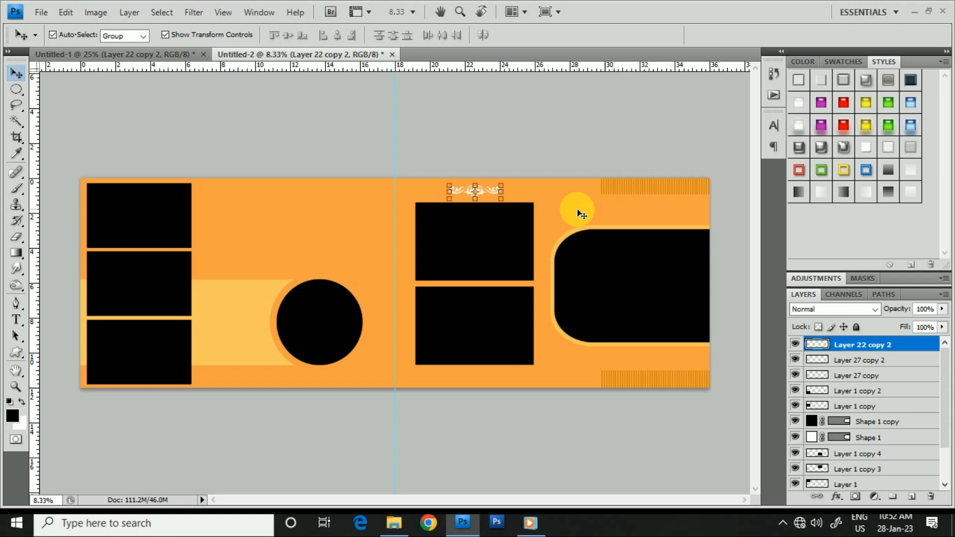
- Duplicate the white scroll ornament and move the copy straight down below the lower large box, to Y 3401.5 px
drag(906, 346, 913, 503)
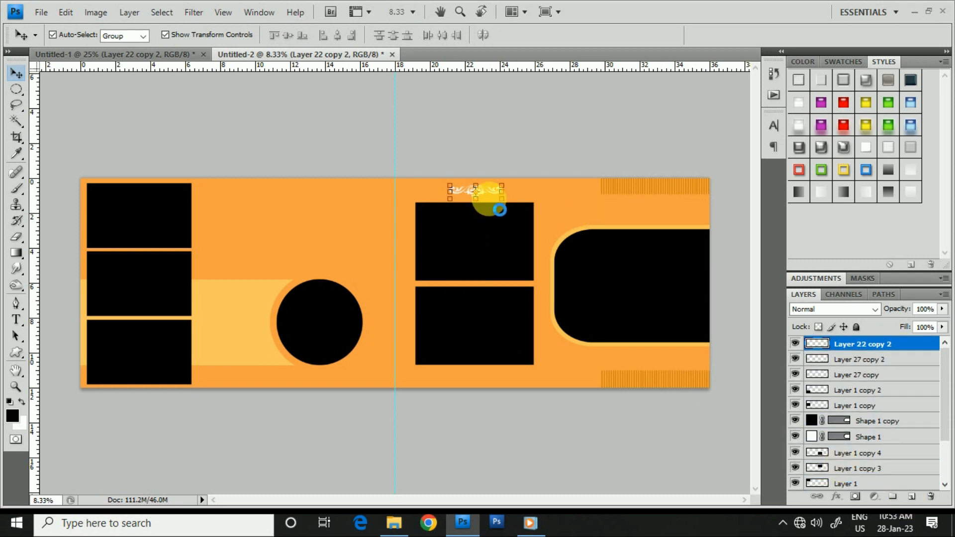
key(ctrl+t)
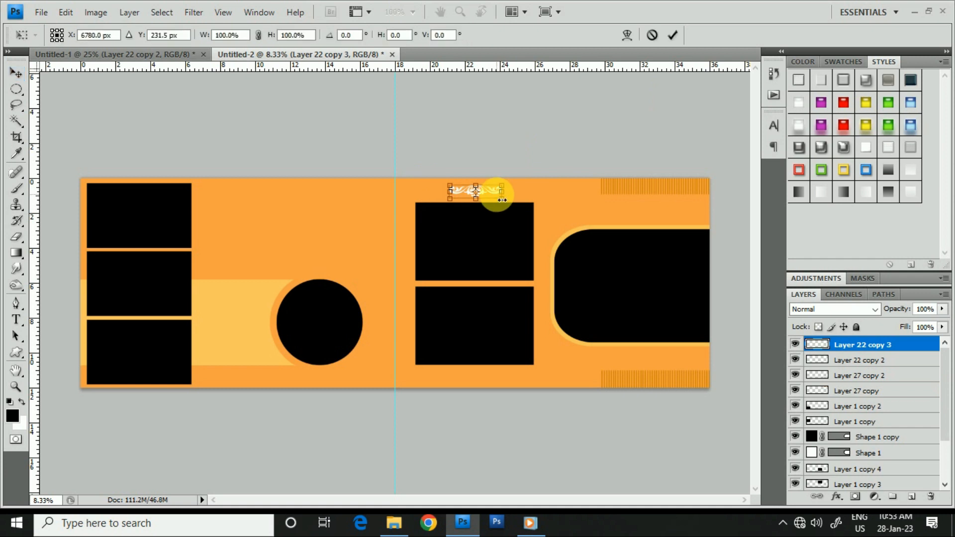
drag(497, 206, 497, 369)
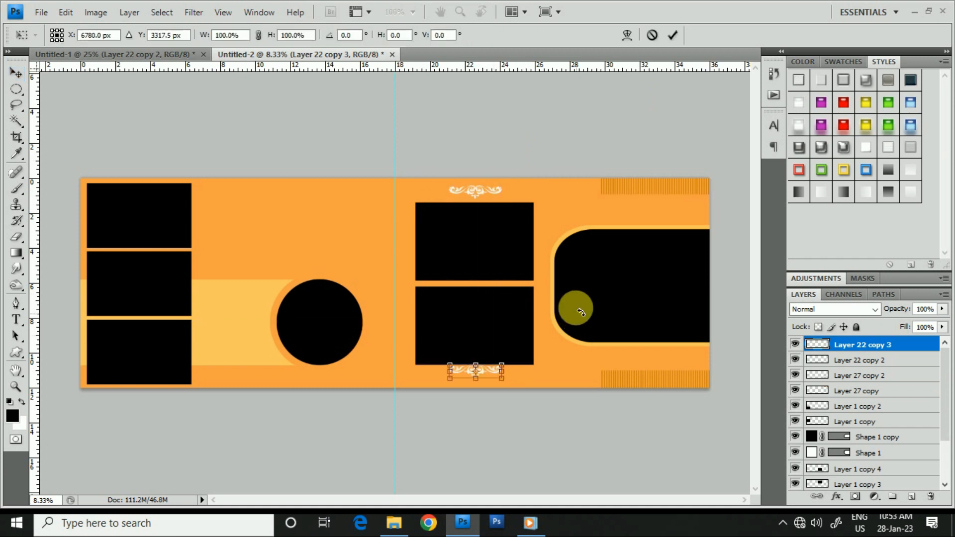
key(Down)
key(Down)
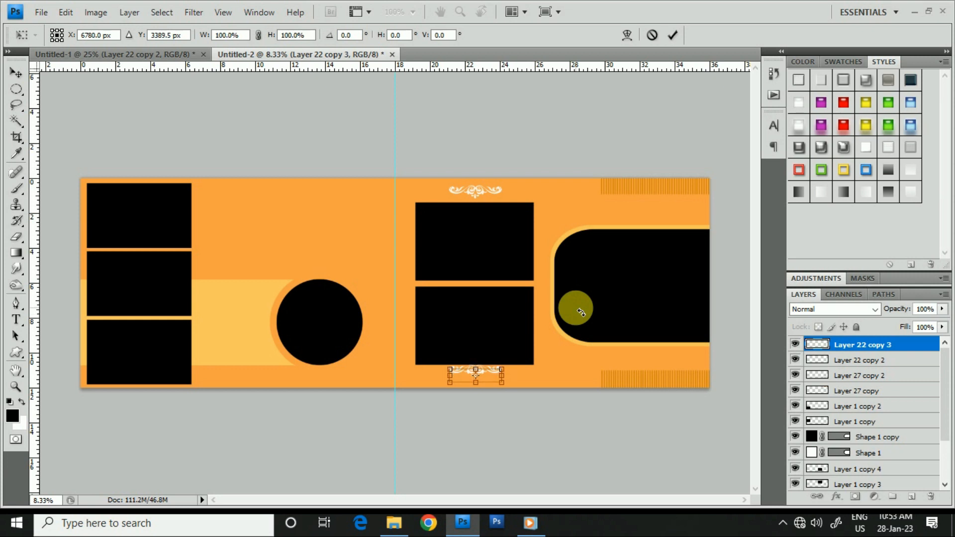
key(Down)
key(Down)
key(Down)
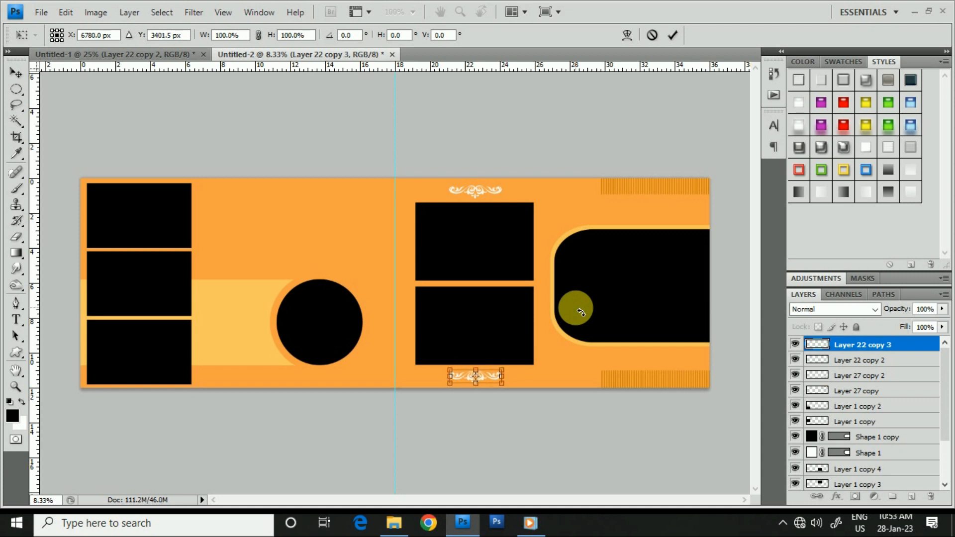
- Flip the ornament copy vertically, nudge it up to Y 3389.5 px, apply the transform and deselect it
right_click(490, 381)
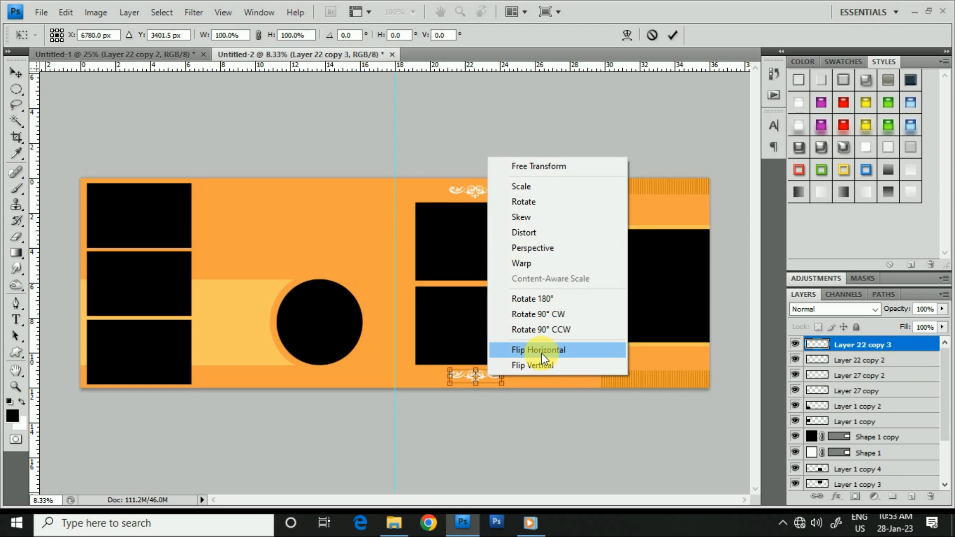
click(536, 365)
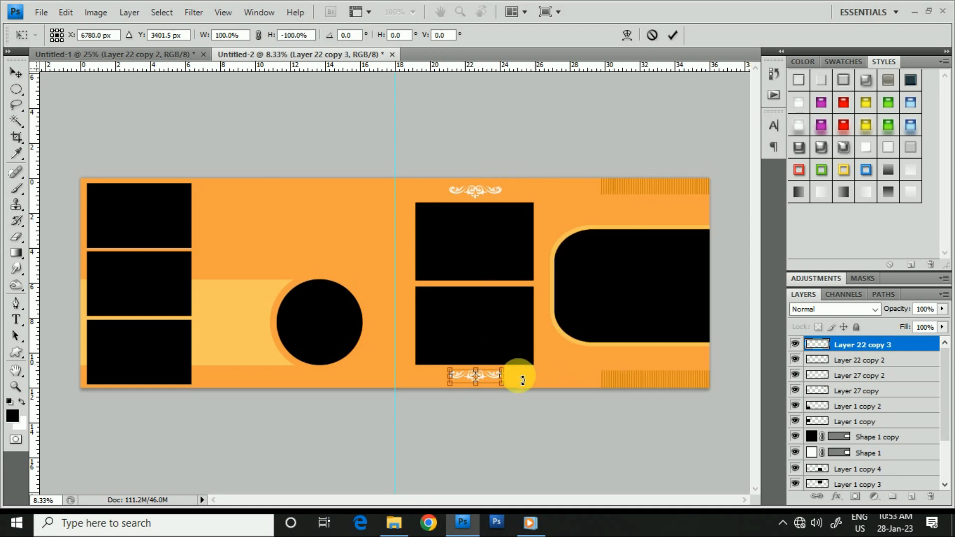
key(Up)
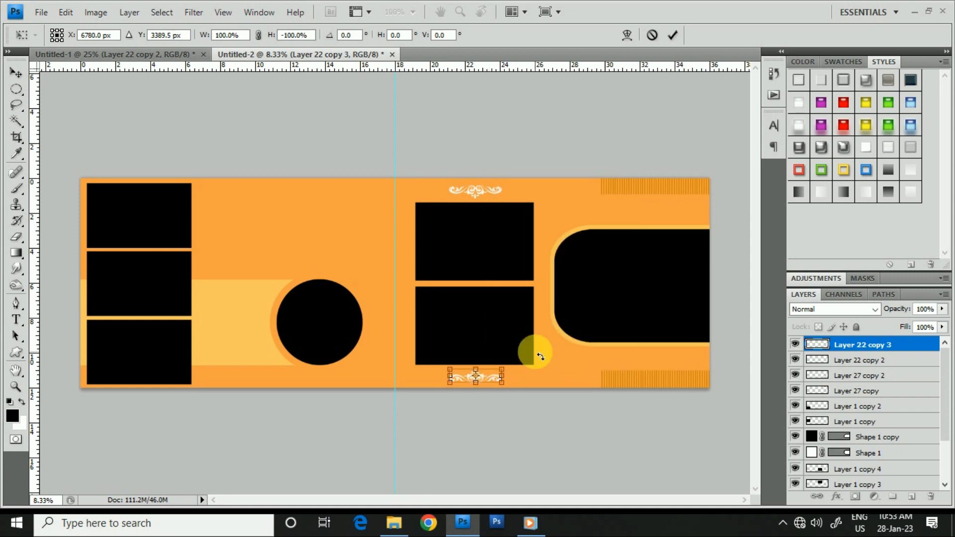
click(671, 35)
click(390, 162)
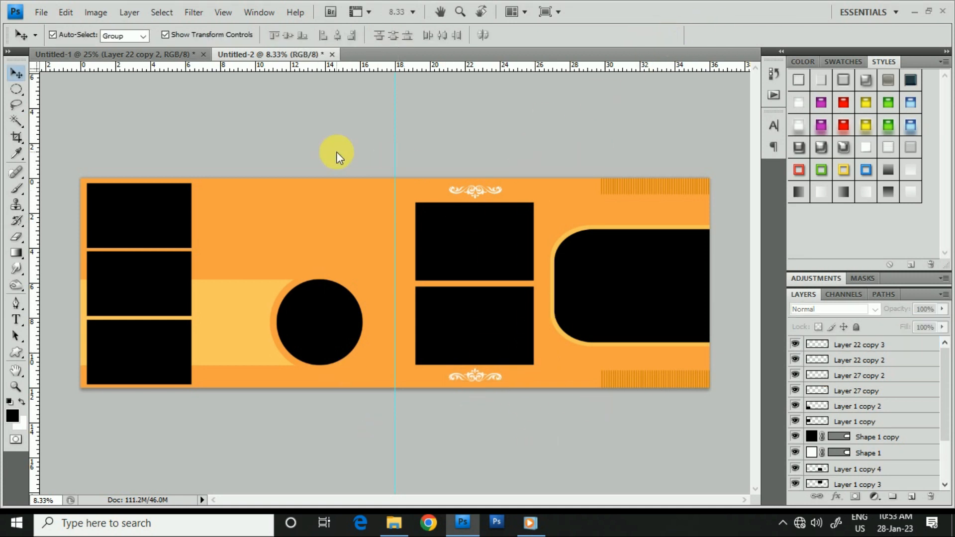
- Bring the "Love" and "ceremony" text with the leaf graphic from Untitled-1 into Untitled-2, onto the light band beside the circle
click(155, 51)
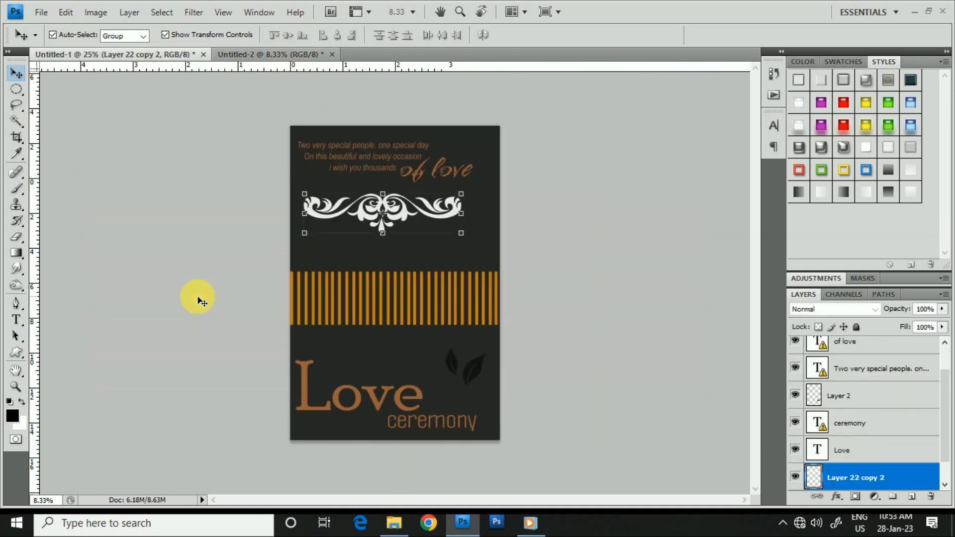
click(385, 401)
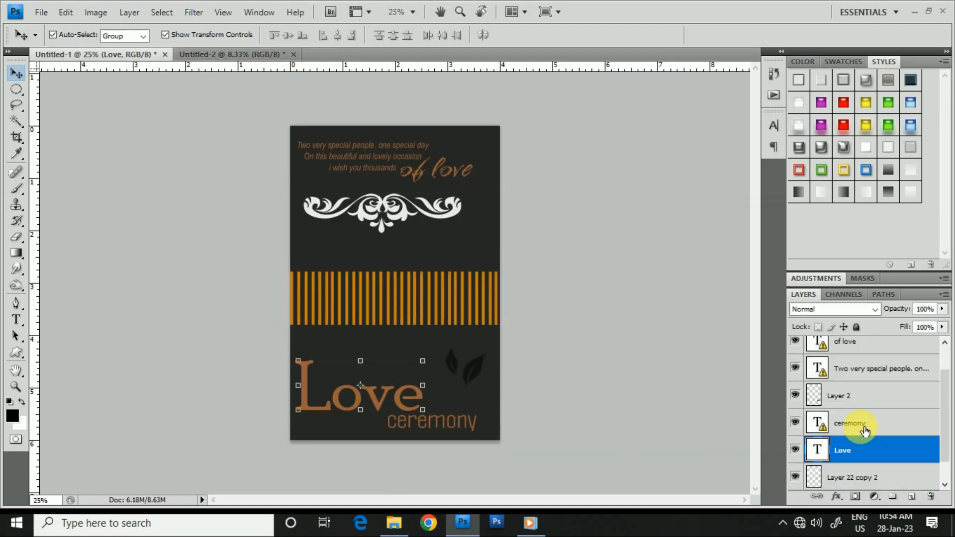
scroll(866, 447, down, 1)
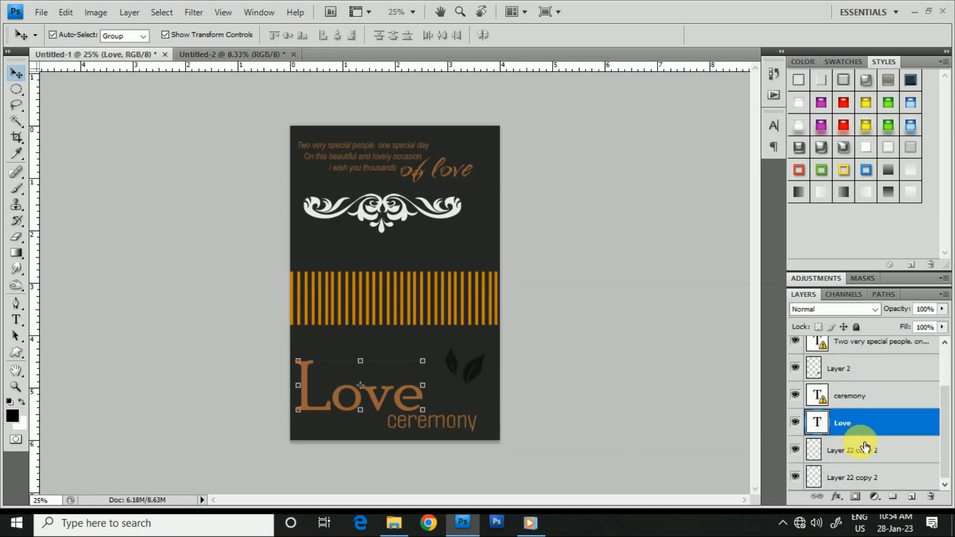
shift+click(859, 374)
drag(357, 387, 194, 58)
drag(219, 340, 281, 313)
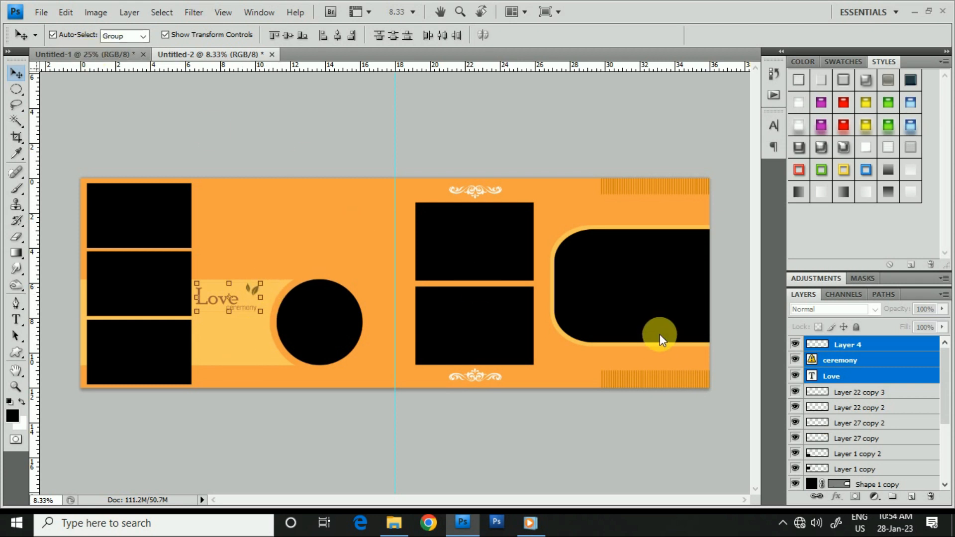
- Bring the "Two very special people" verse and "of love" text from Untitled-1 into Untitled-2, below the "Love ceremony" title
key(ctrl+Tab)
click(412, 172)
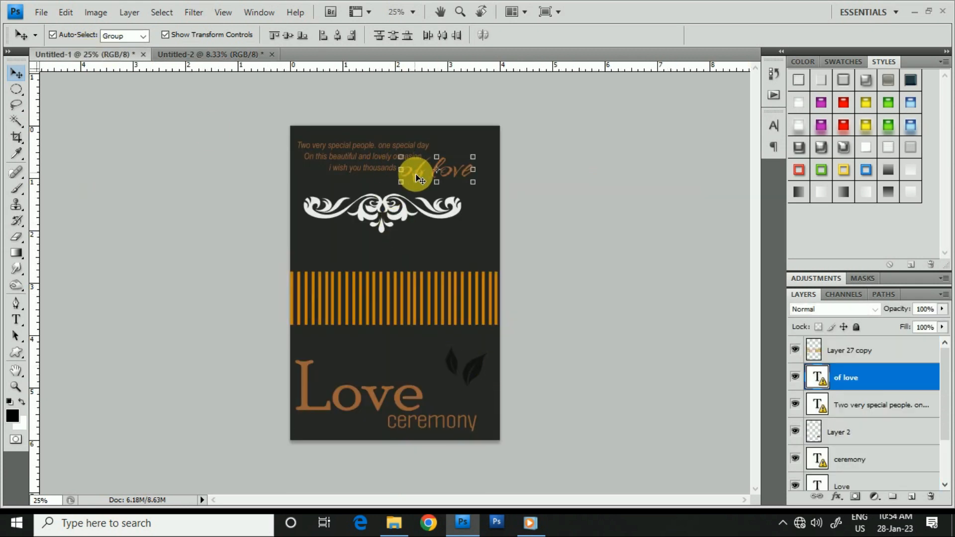
shift+click(368, 162)
drag(368, 162, 254, 306)
drag(220, 340, 475, 238)
- Scale the verse and "of love" text to 122.9%, align their starting edge with the "Love" title and apply the transform
ctrl+click(230, 340)
ctrl+click(230, 340)
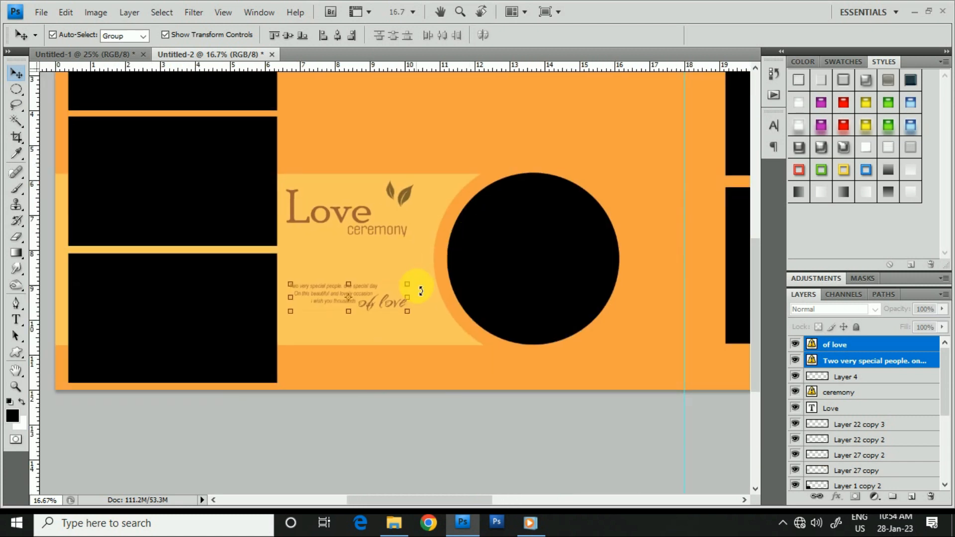
click(411, 283)
click(563, 237)
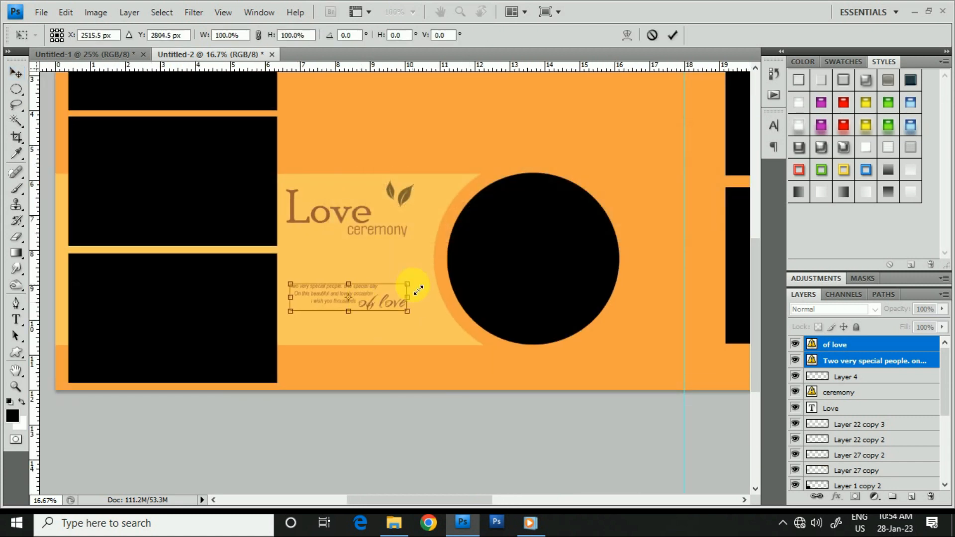
drag(415, 287, 396, 299)
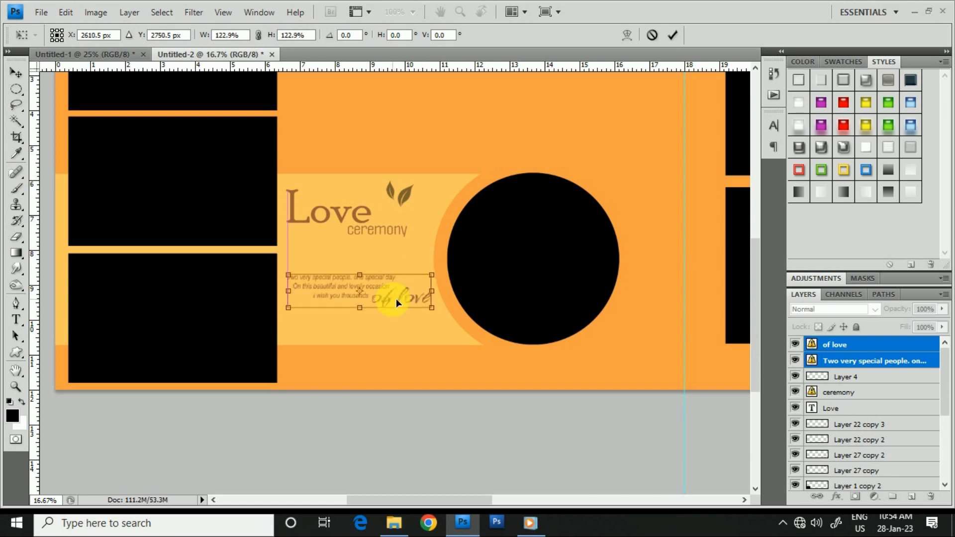
drag(396, 298, 396, 299)
key(Return)
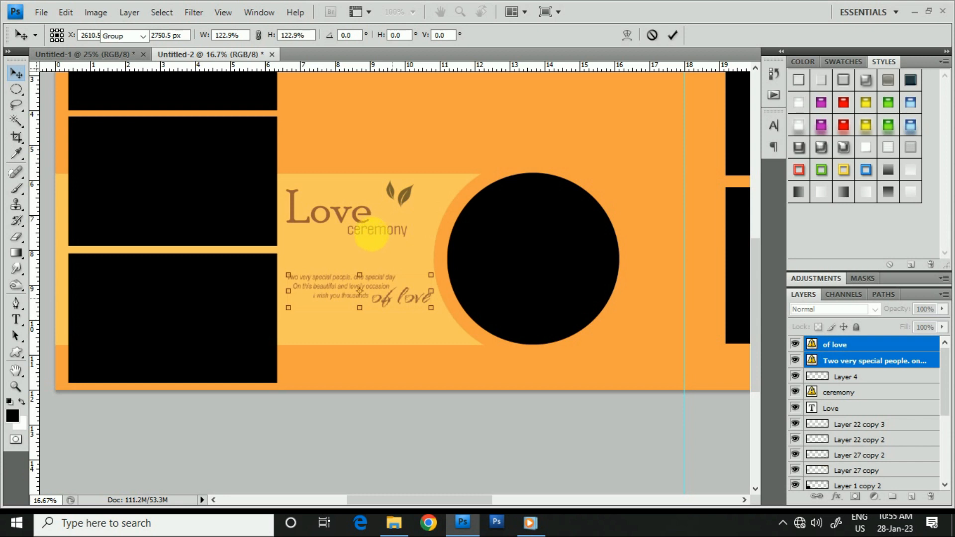
click(340, 212)
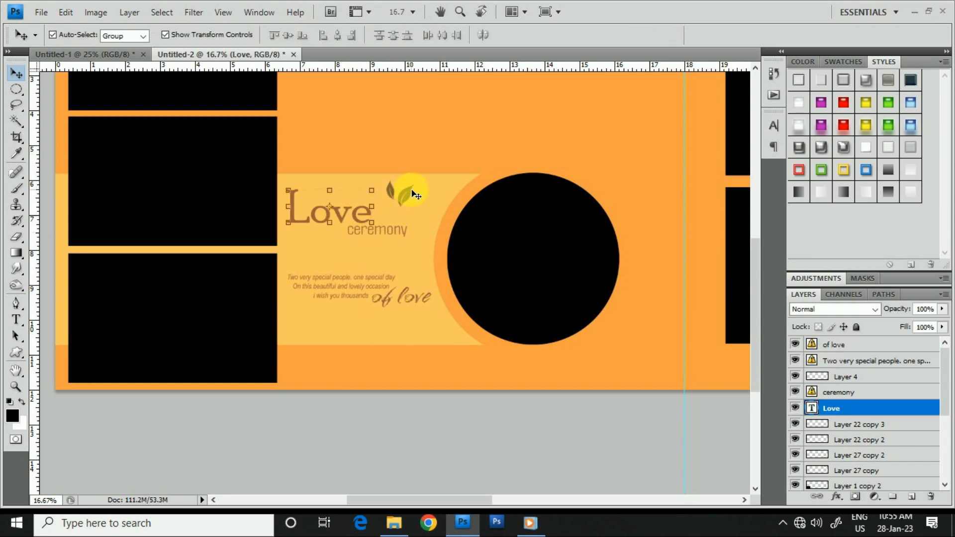
shift+click(388, 227)
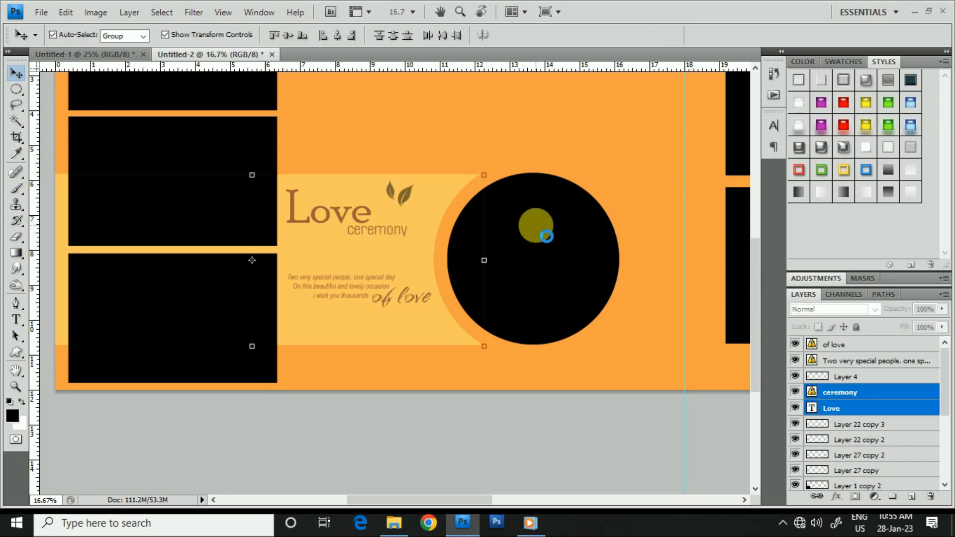
key(shift+Down)
key(shift+Down)
key(shift+Up)
key(shift+Up)
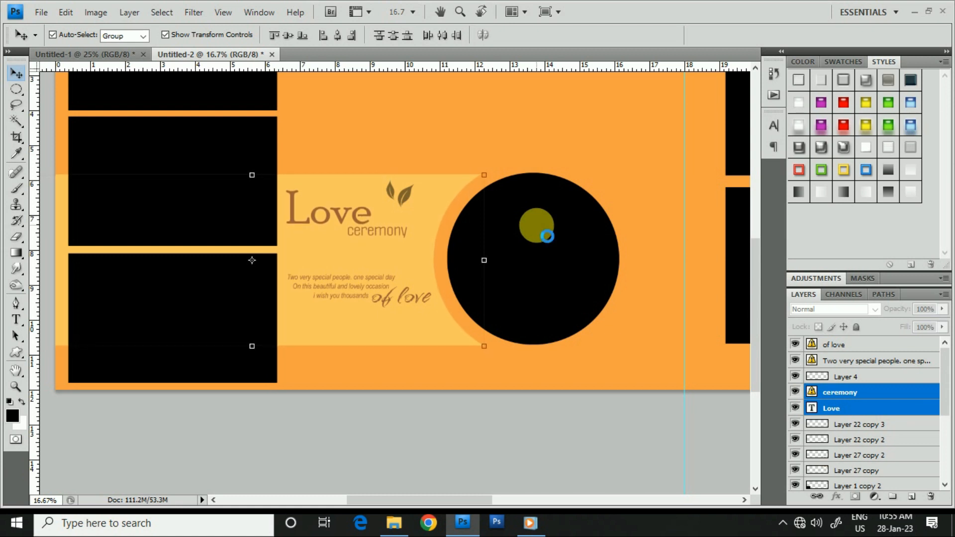
click(452, 398)
- Select the "Love", "ceremony" and leaf layers together and nudge them down closer to the verse text
click(361, 207)
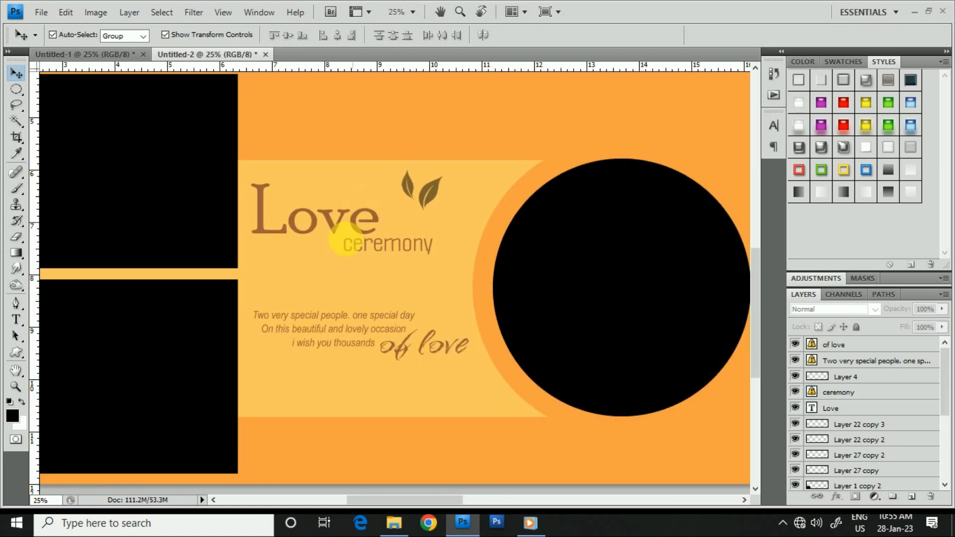
click(309, 228)
shift+click(861, 393)
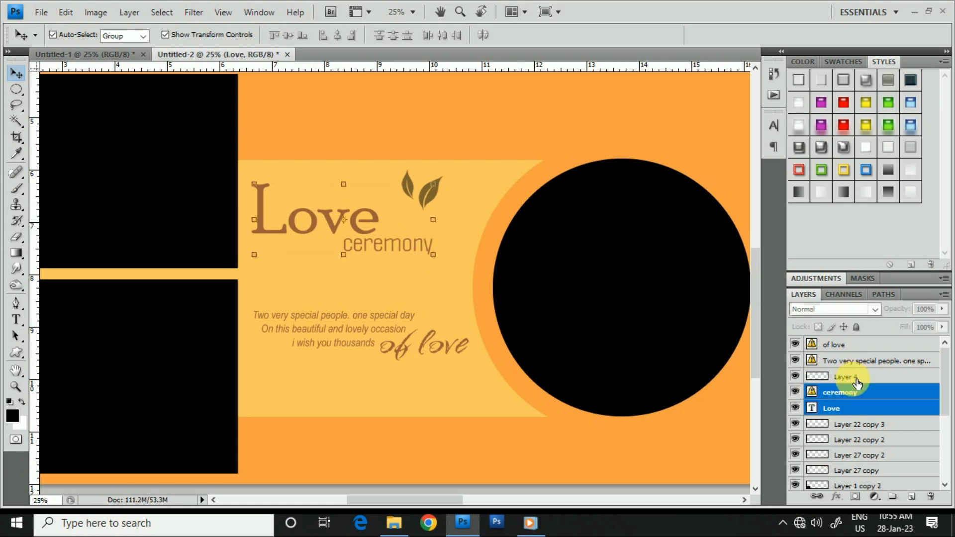
shift+click(845, 377)
key(shift+Down)
key(shift+Down)
key(shift+Down)
key(shift+Down)
key(shift+Down)
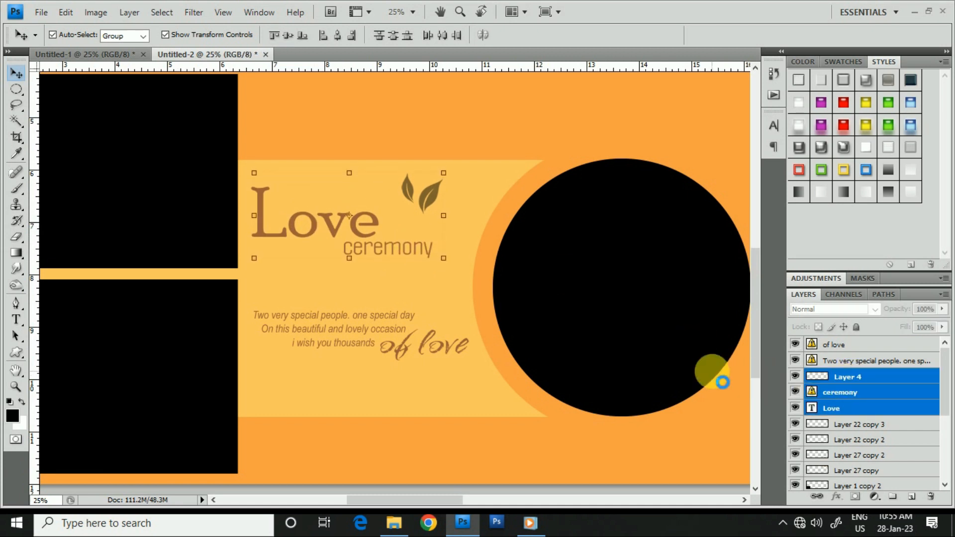
key(shift+Down)
key(shift+Down)
key(shift+Down)
key(shift+Down)
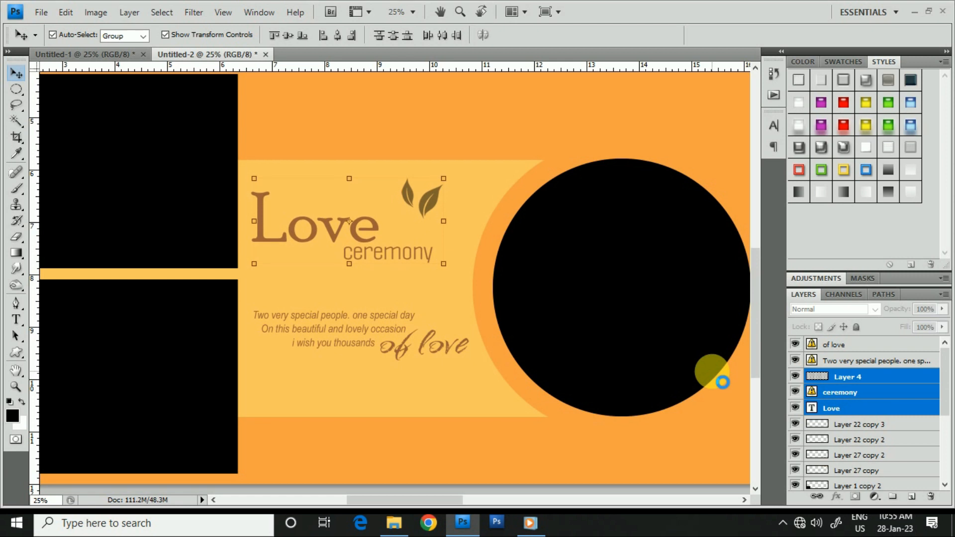
key(shift+Down)
key(shift+Down)
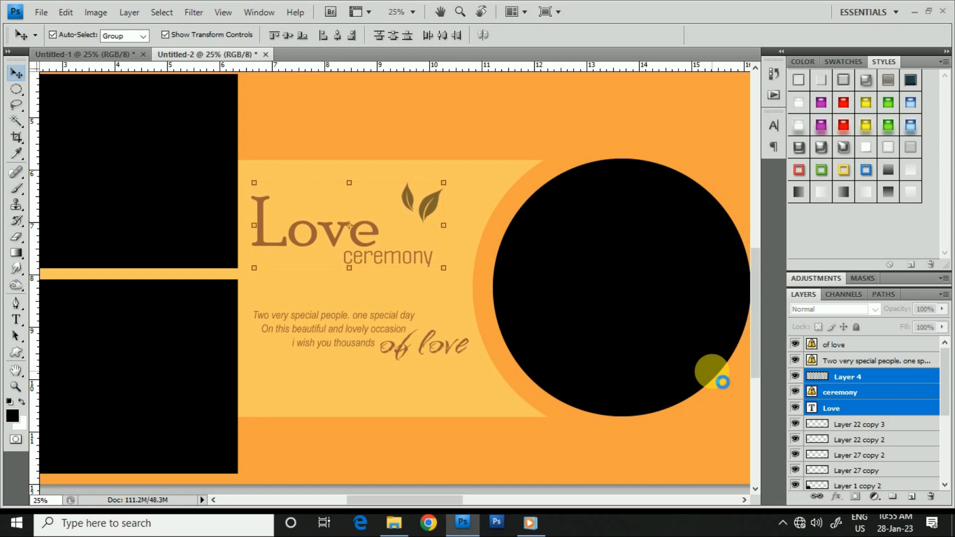
- Switch to the BG Edits folder in File Explorer and open pexels-dream-pix-photography-12371874 in Photoshop with the default Camera Raw settings
scroll(529, 230, down, 3)
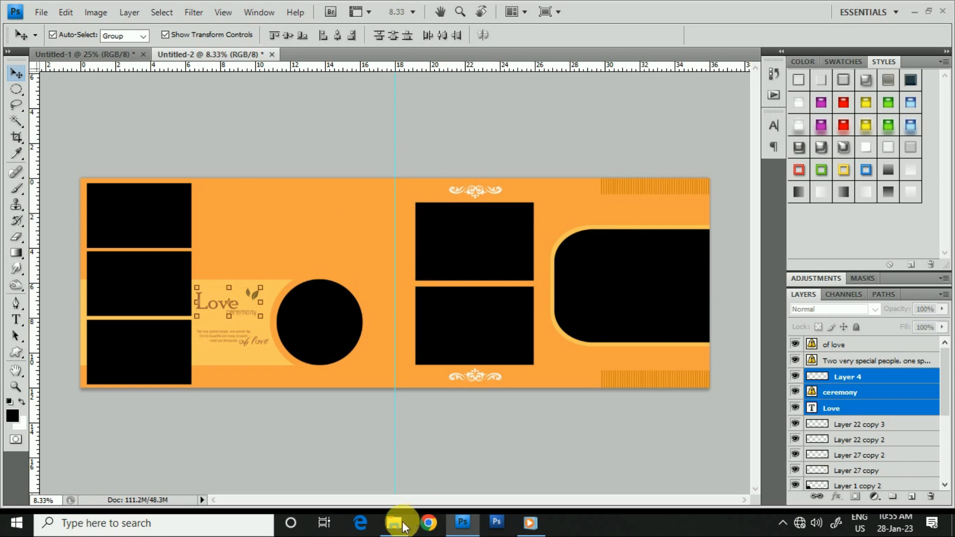
mouse_move(394, 522)
click(403, 465)
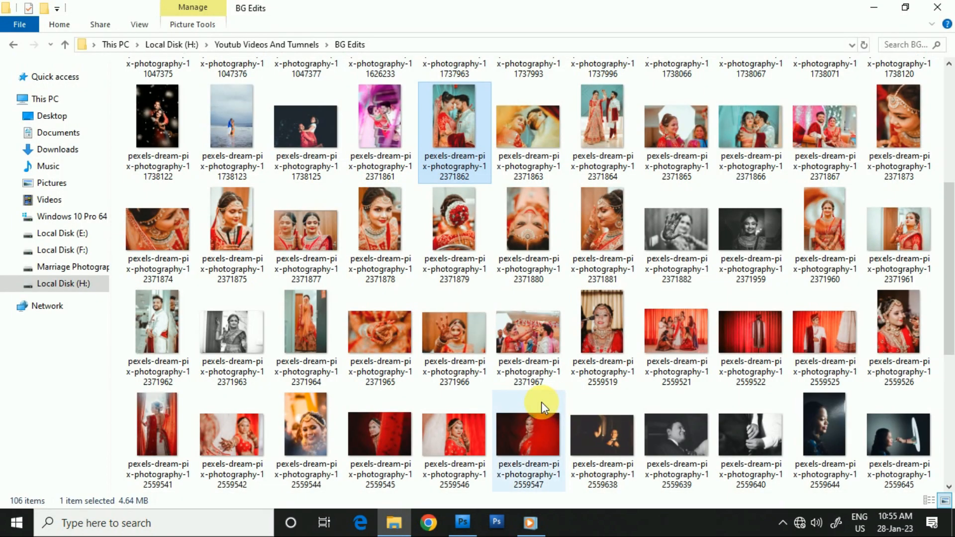
click(300, 240)
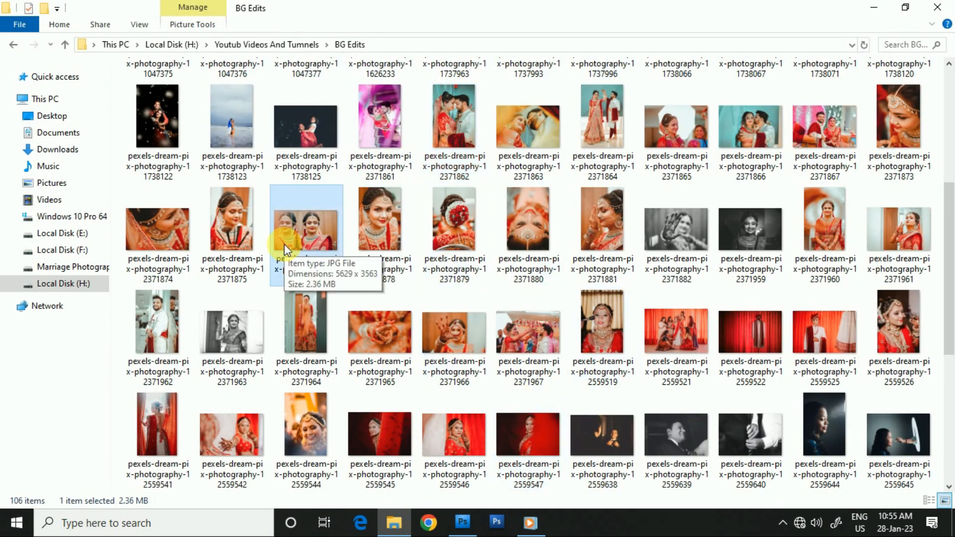
click(186, 242)
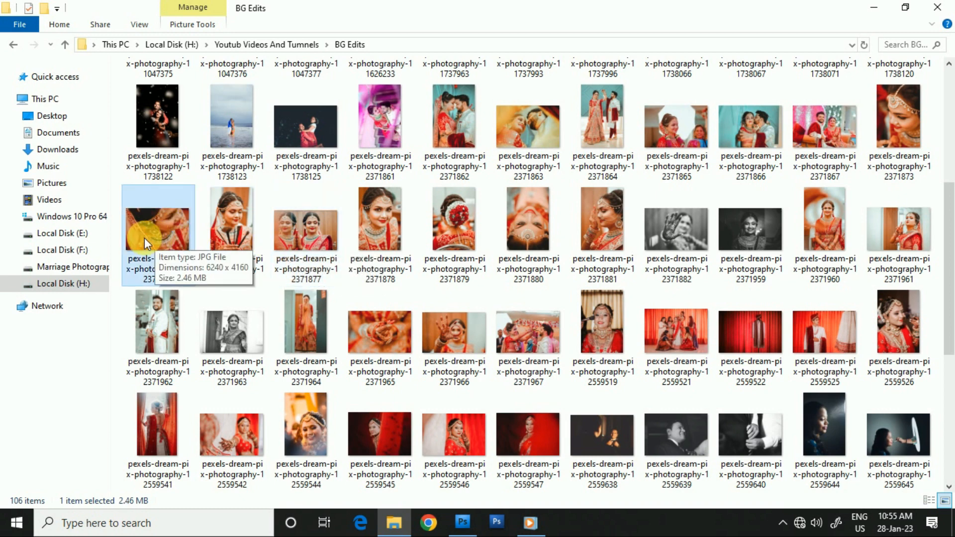
click(464, 482)
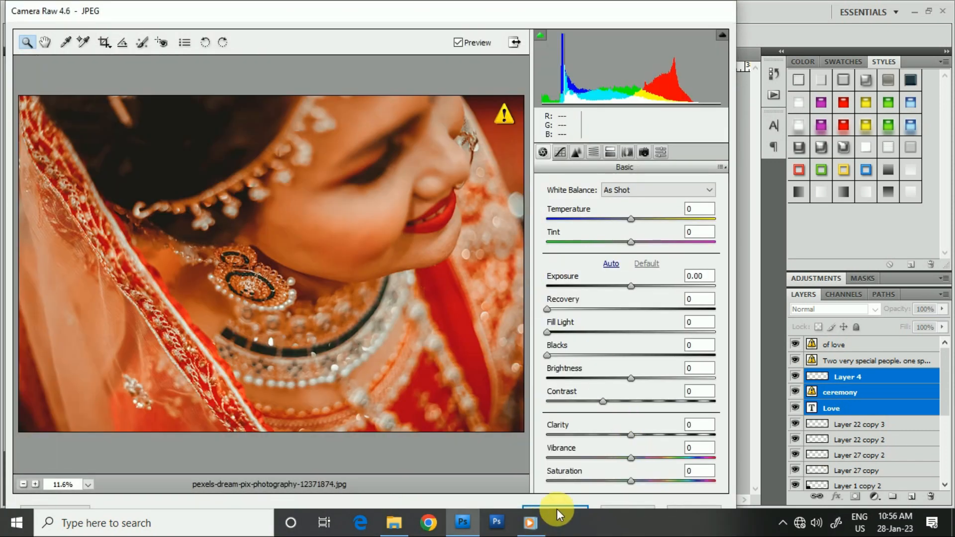
click(557, 512)
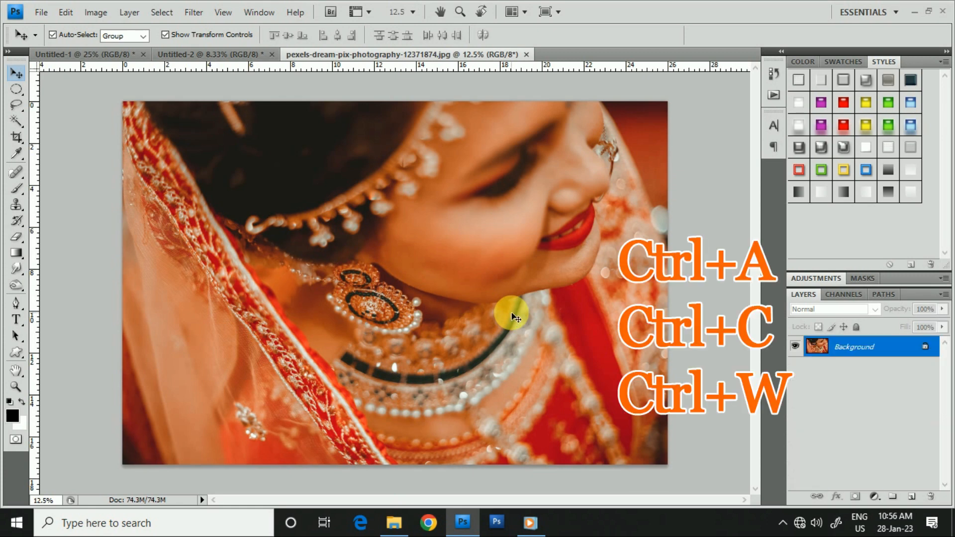
- Copy the entire bride photo, close its document without saving and paste the photo into Untitled-2
key(ctrl+a)
key(ctrl+c)
key(ctrl+w)
key(n)
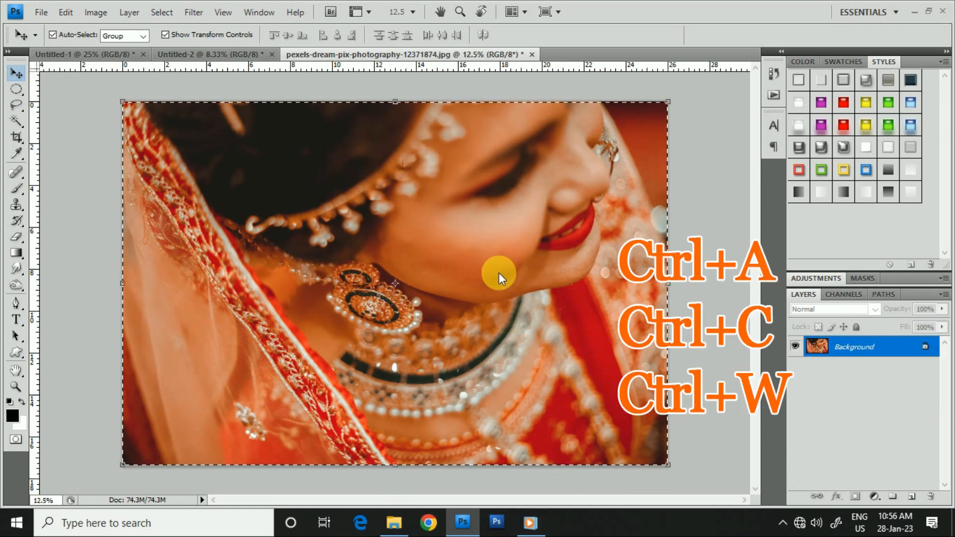
click(300, 226)
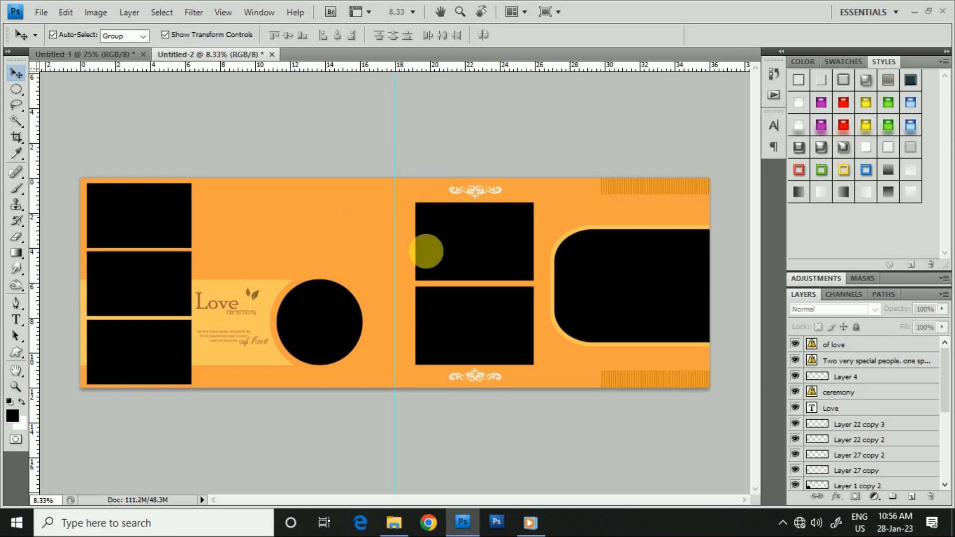
key(ctrl+v)
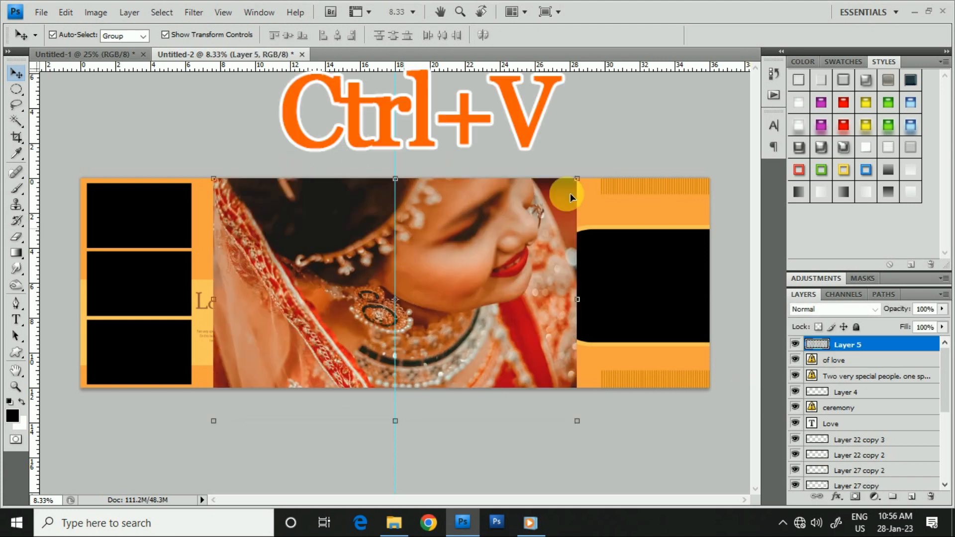
- Scale the pasted bride photo to 40.9% and place it above the black circle, aligned with the circle's outer edge
drag(577, 179, 475, 246)
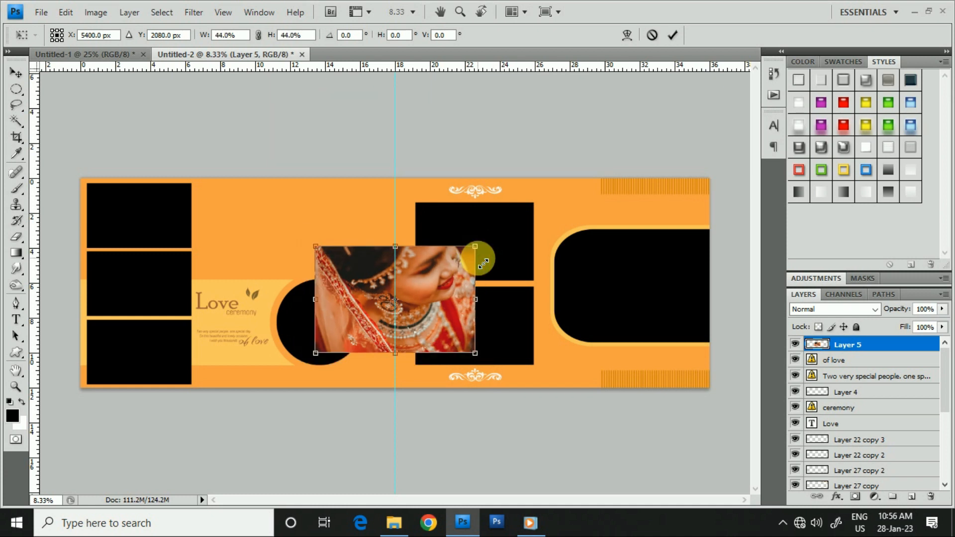
drag(428, 282, 338, 225)
drag(366, 178, 357, 186)
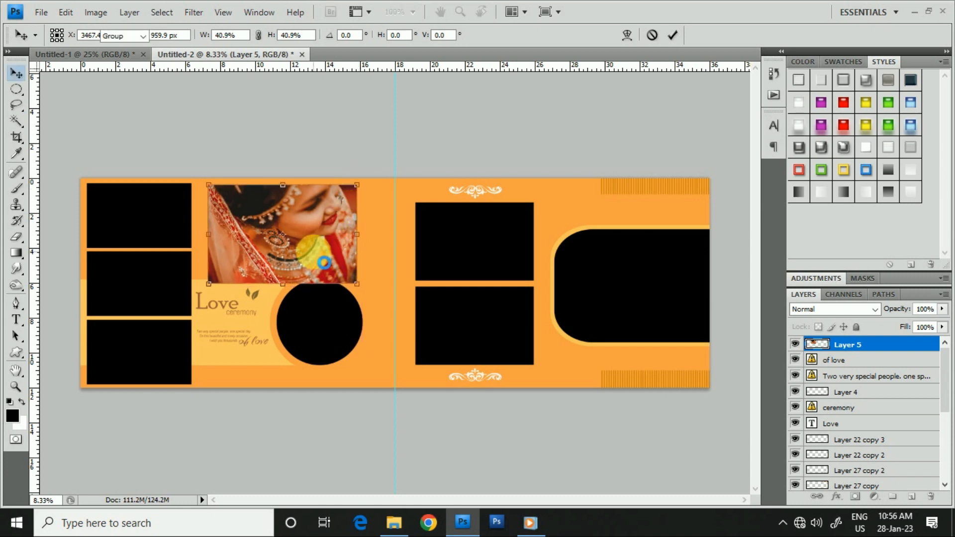
key(Return)
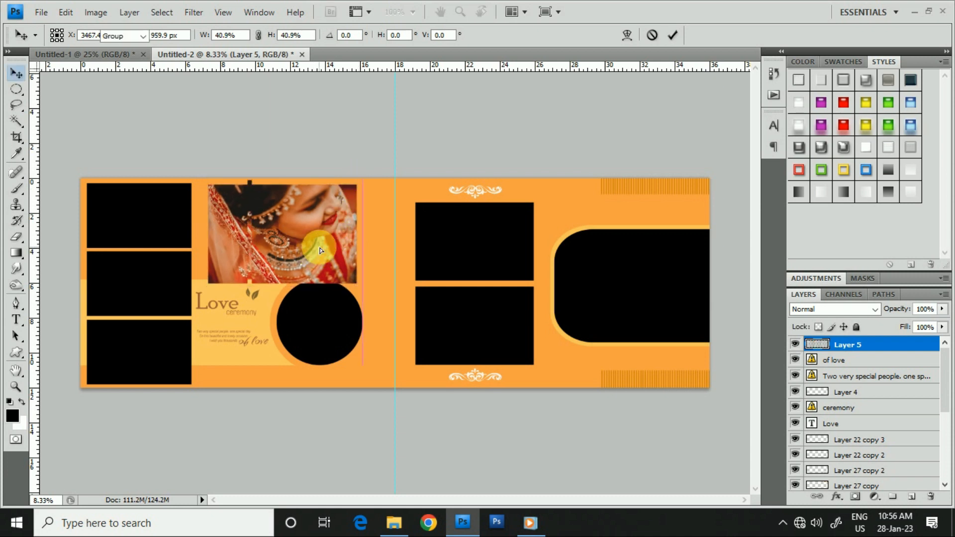
drag(316, 250, 320, 247)
click(68, 15)
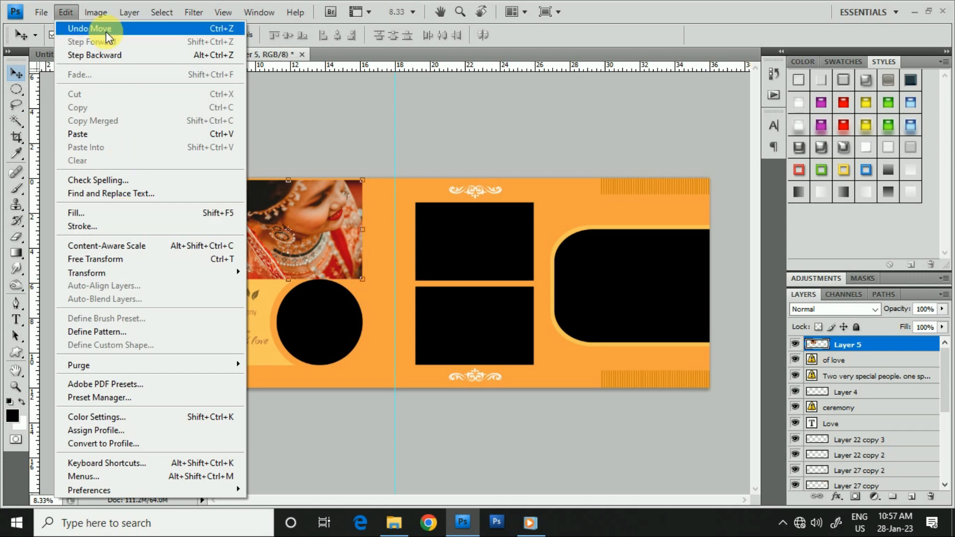
click(129, 12)
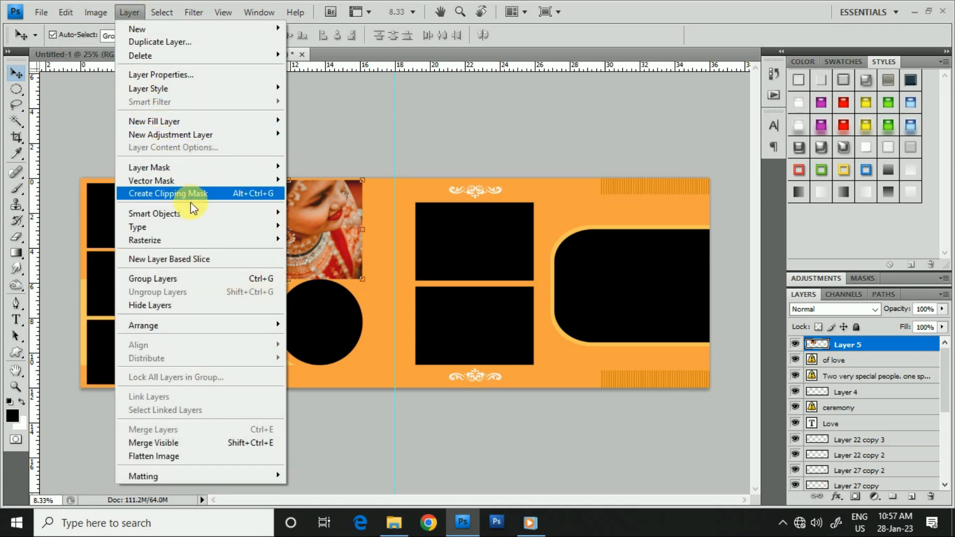
mouse_move(238, 139)
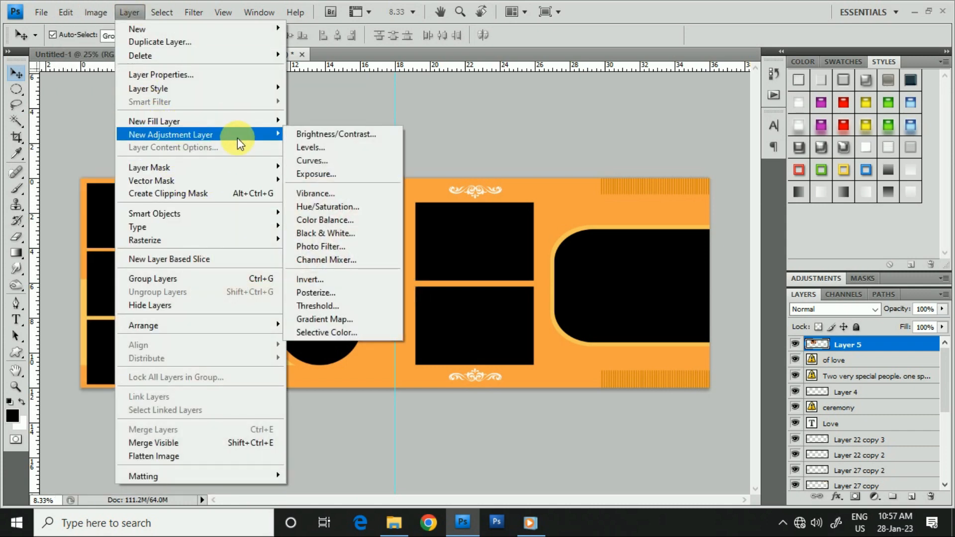
click(390, 100)
drag(324, 231, 276, 218)
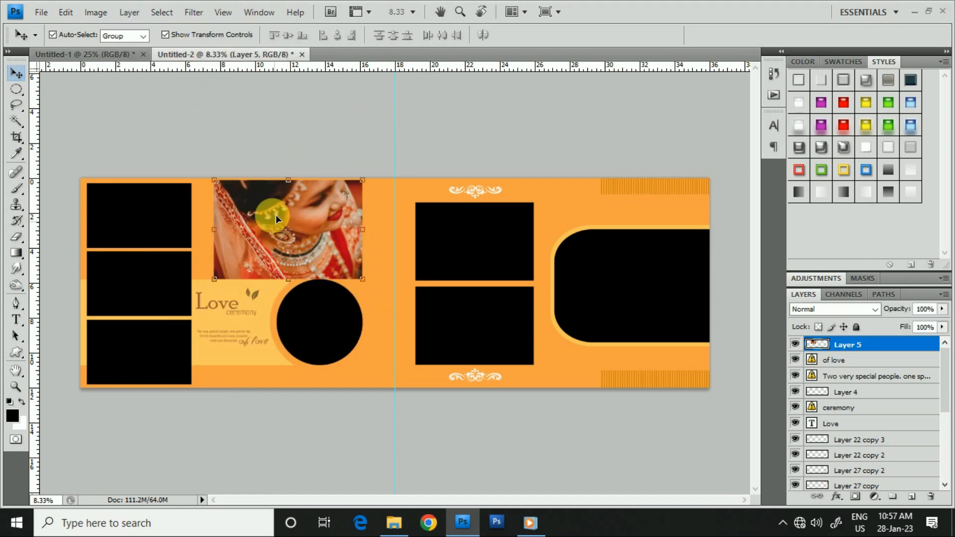
- Add a Hide All layer mask to the bride photo on Layer 5
click(127, 11)
mouse_move(148, 167)
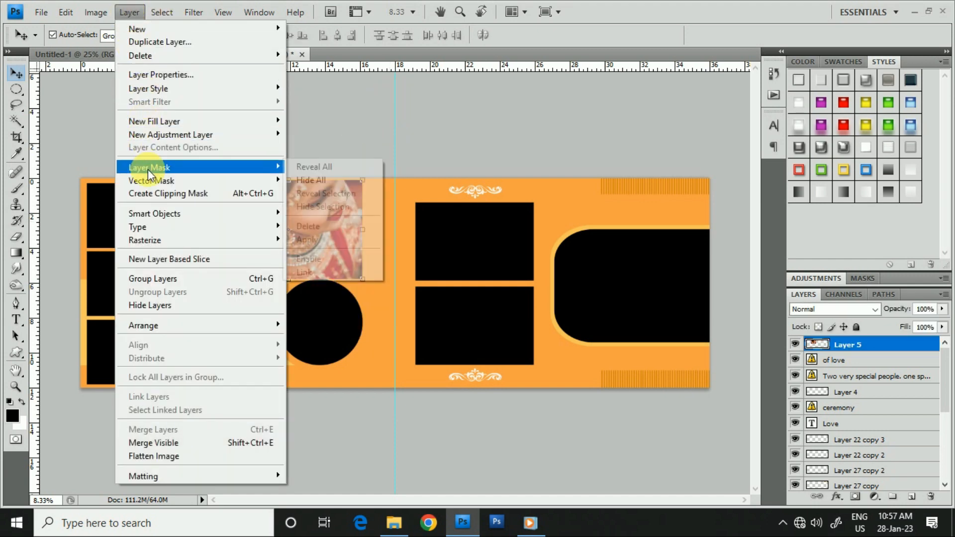
click(319, 179)
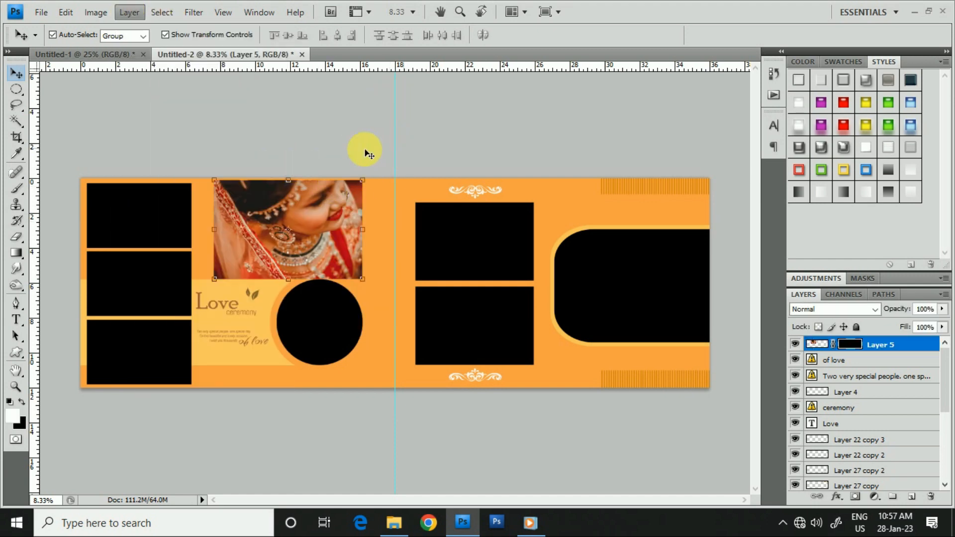
- Paint the bride photo's mask with soft 1500 px white and 900 px black brushes to fade its edges, and set its layer opacity to 27%
click(13, 188)
click(96, 36)
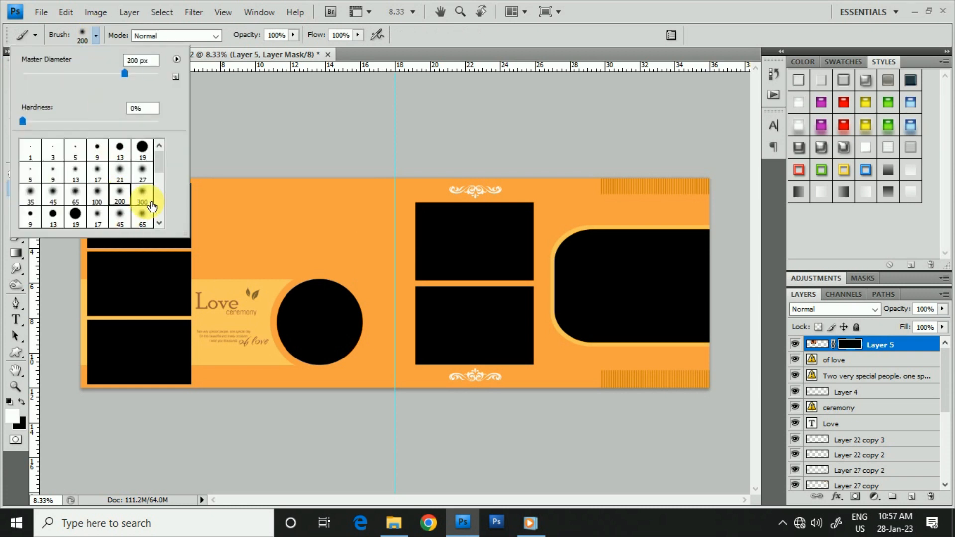
click(320, 238)
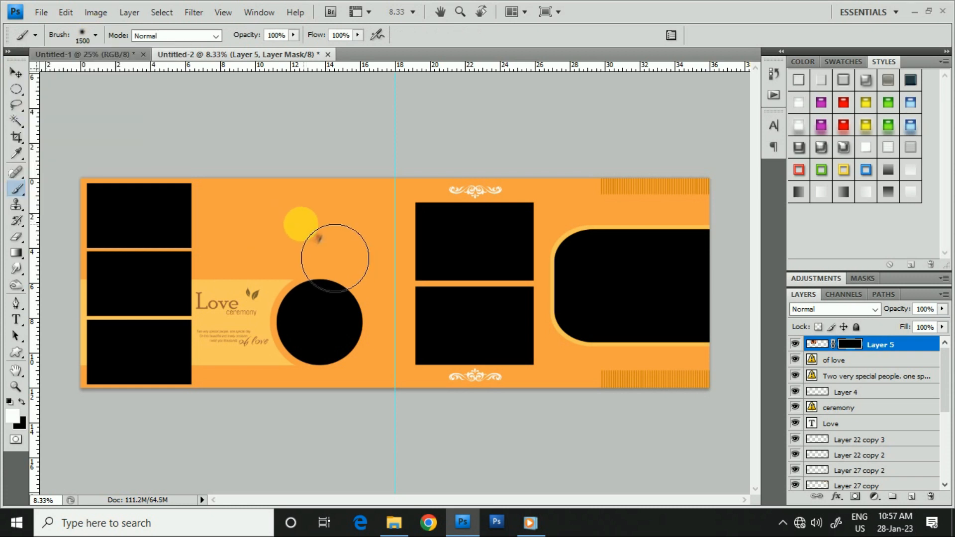
mouse_move(335, 257)
mouse_down()
mouse_move(318, 234)
mouse_move(344, 248)
mouse_move(319, 244)
mouse_move(289, 263)
mouse_move(286, 224)
mouse_move(348, 224)
mouse_move(346, 256)
mouse_up()
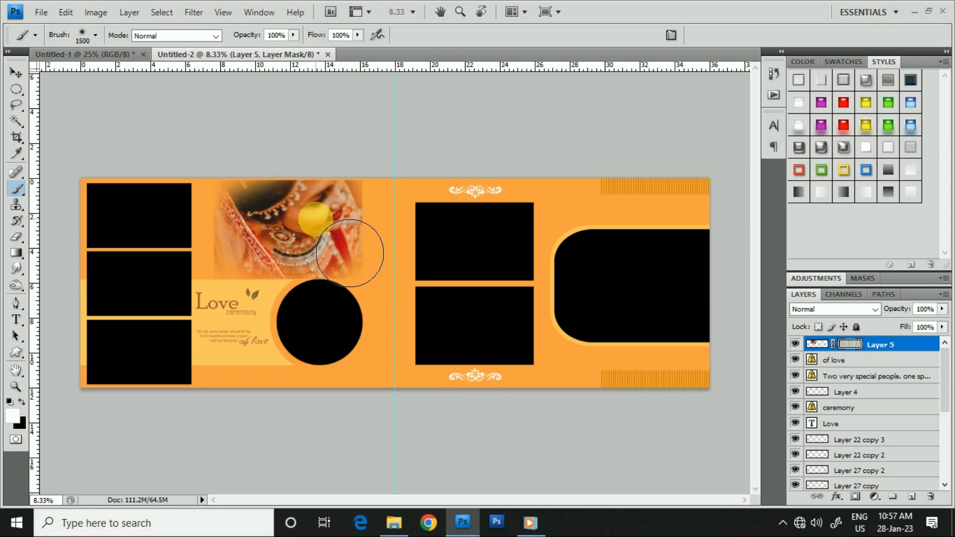
mouse_move(336, 242)
mouse_down()
mouse_move(353, 228)
mouse_move(326, 244)
mouse_move(287, 242)
mouse_move(300, 266)
mouse_move(335, 254)
mouse_move(348, 272)
mouse_move(278, 258)
mouse_up()
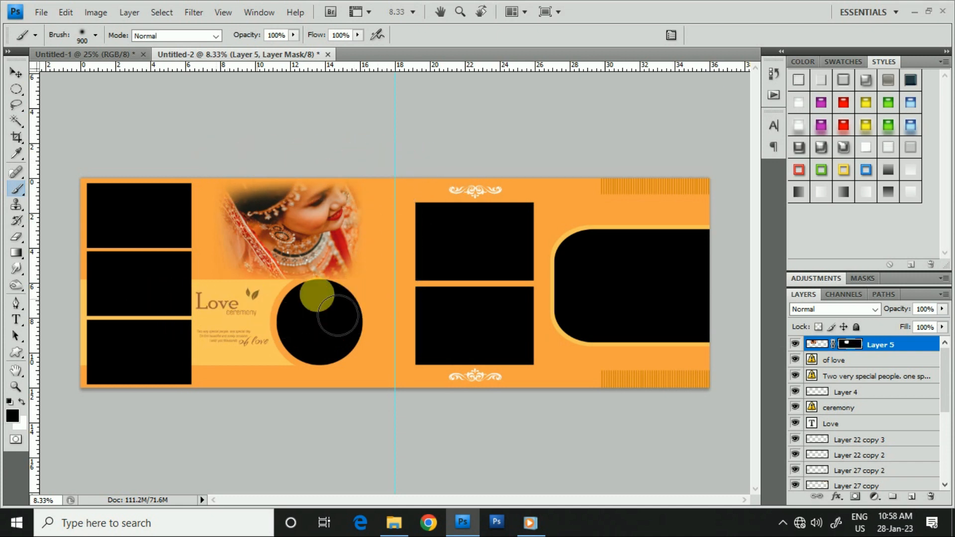
click(17, 75)
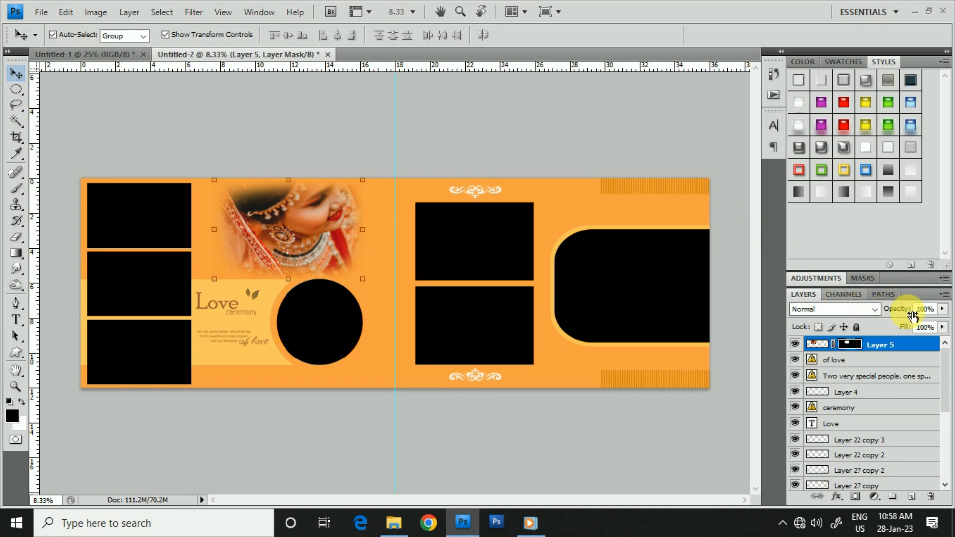
drag(909, 309, 880, 316)
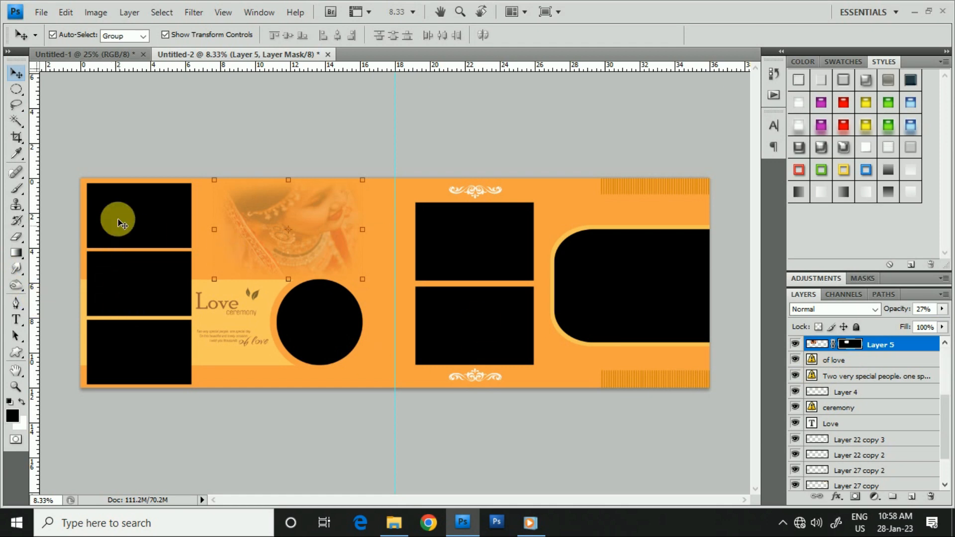
- Select the uppermost black rectangle of the three-frame column and open pexels-dream-pix-photography-12371882 from the BG Edits folder with default Camera Raw settings
click(132, 214)
mouse_move(403, 523)
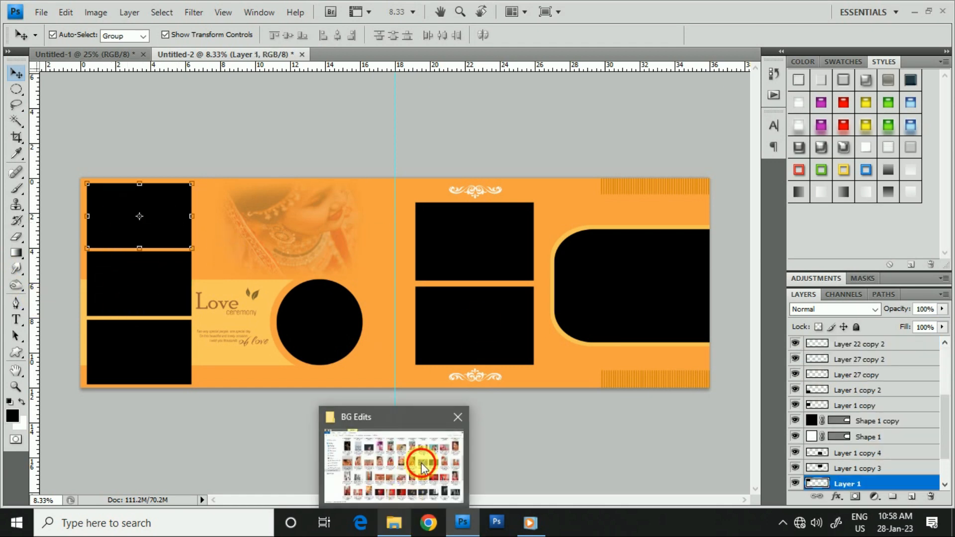
click(420, 458)
click(308, 228)
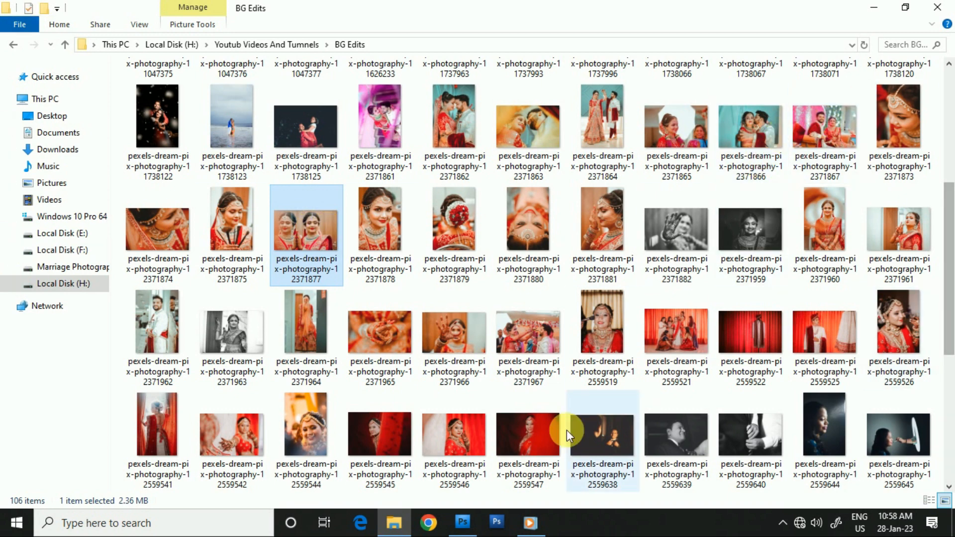
click(684, 248)
drag(696, 231, 688, 277)
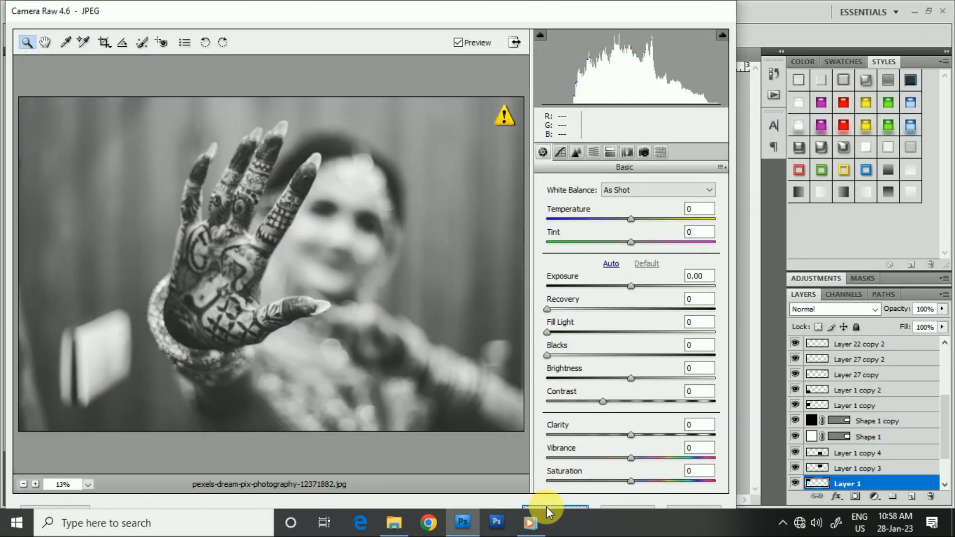
click(546, 506)
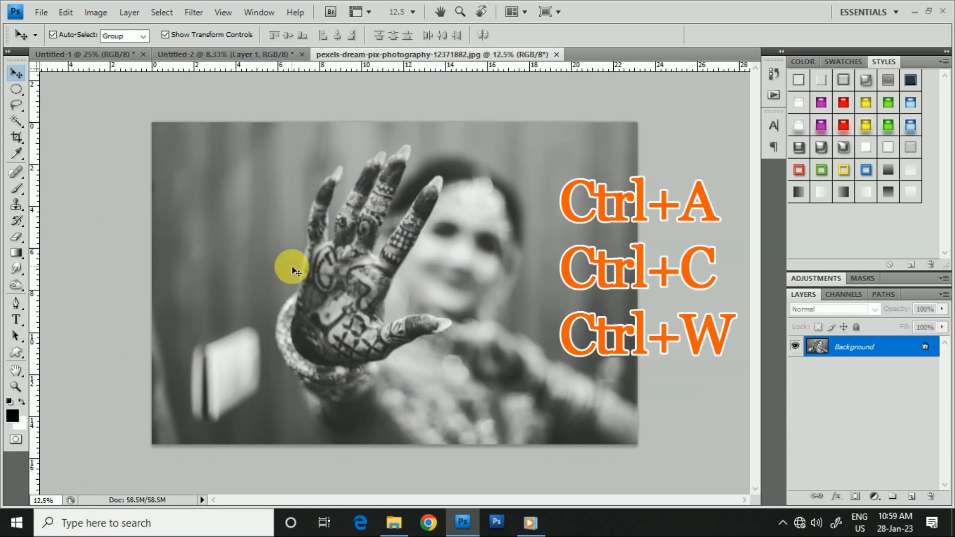
- Copy the entire henna-hand photo, close its document without saving and paste the photo into Untitled-2
key(ctrl+a)
key(ctrl+c)
key(ctrl+w)
click(450, 204)
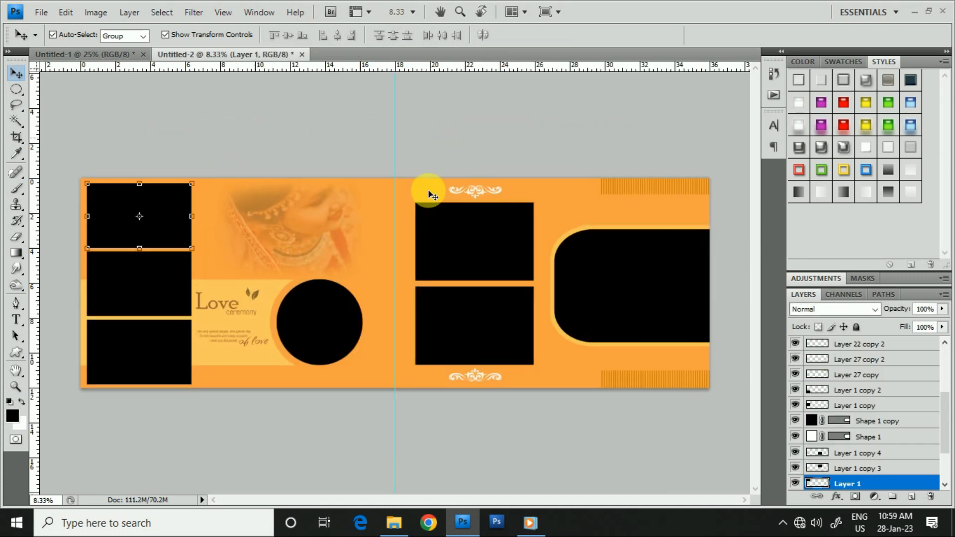
key(ctrl+v)
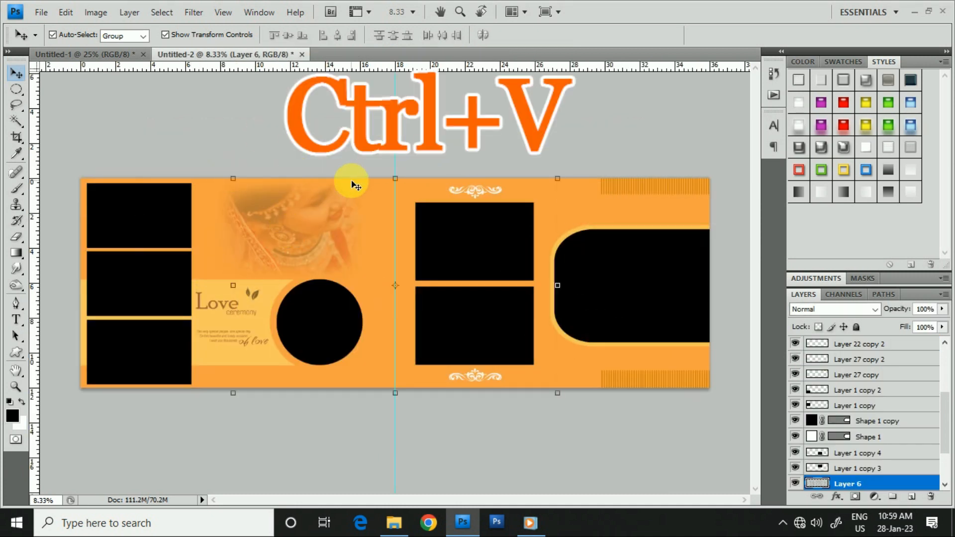
- Scale the henna-hand photo to 33.1% over the column's uppermost black rectangle and clip it to that shape
drag(556, 178, 470, 283)
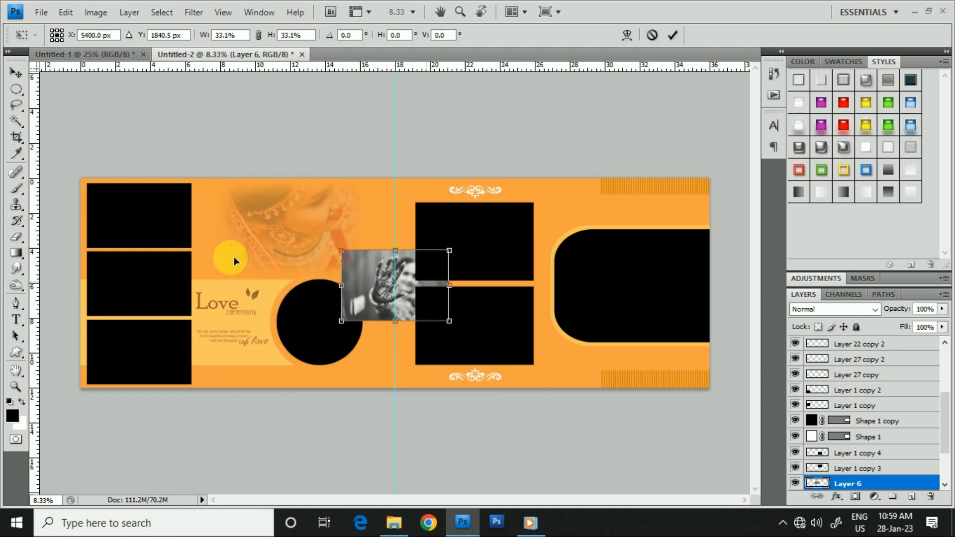
drag(133, 224, 180, 234)
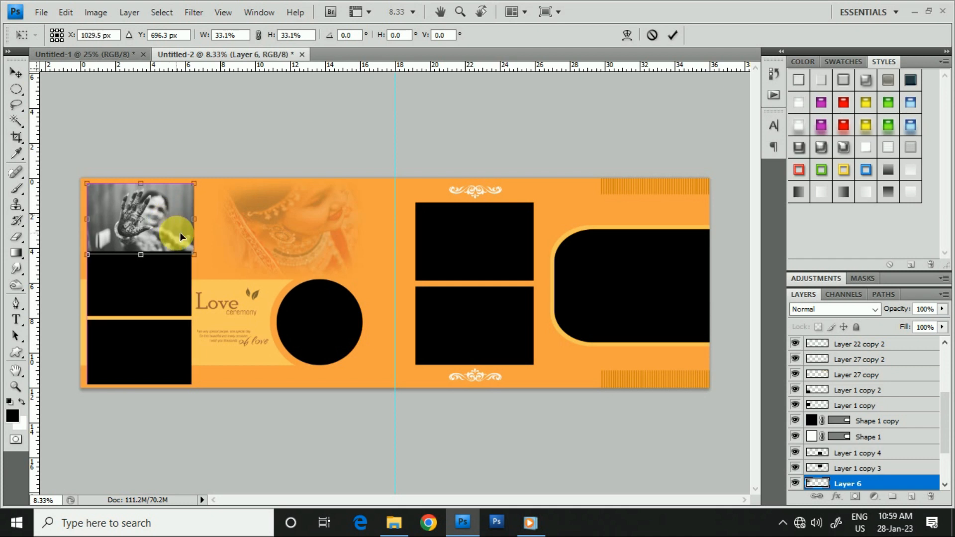
key(Return)
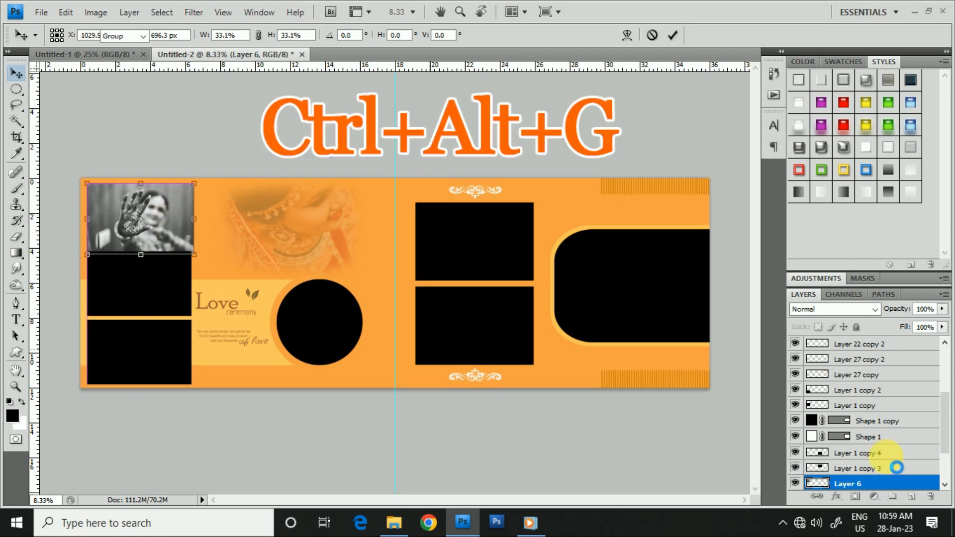
scroll(890, 461, down, 1)
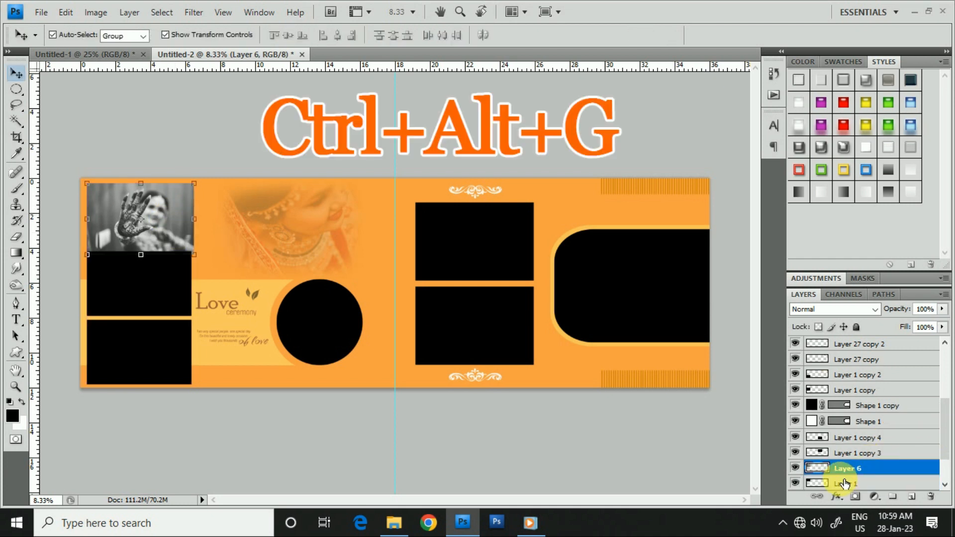
- Select the middle black rectangle of the column and open pexels-dream-pix-photography-12371961 from the BG Edits folder with default Camera Raw settings
click(143, 285)
click(456, 530)
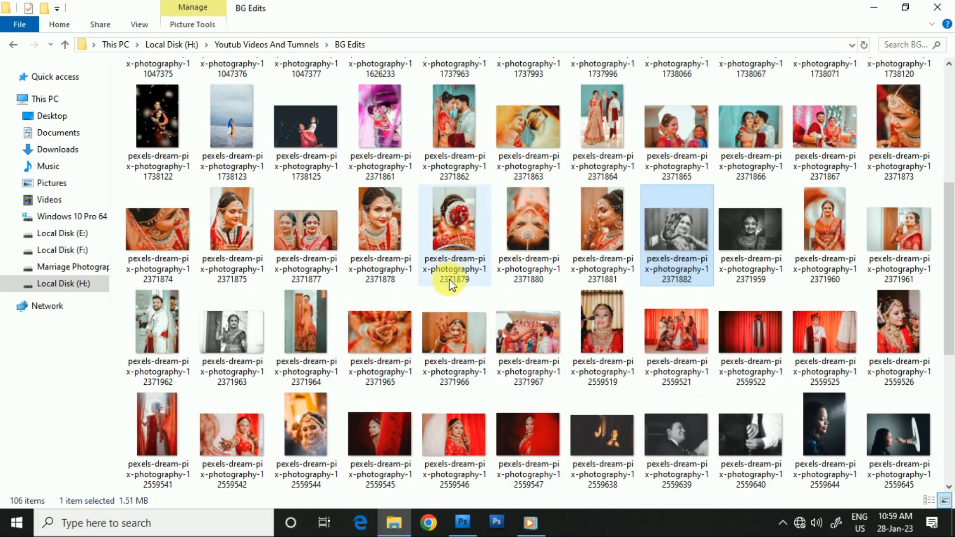
drag(881, 271, 325, 278)
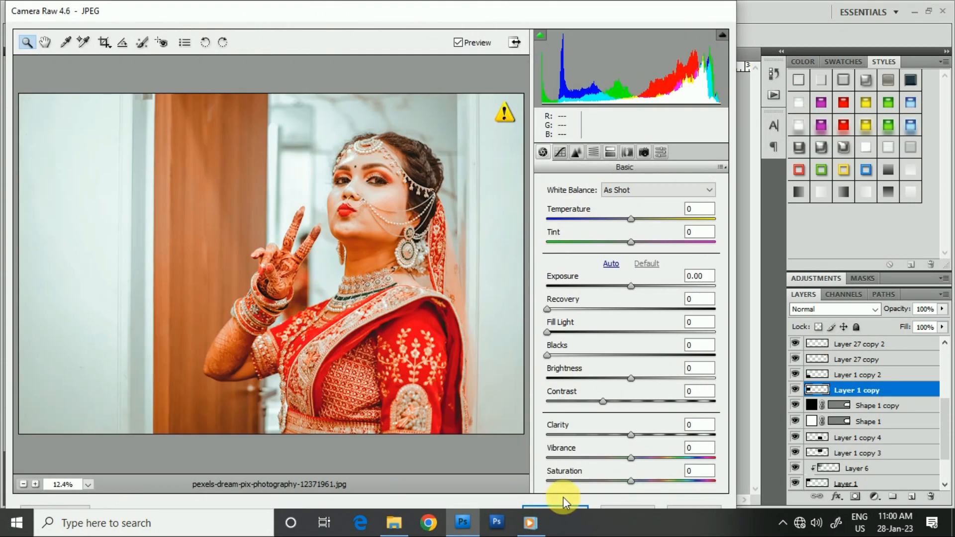
click(562, 500)
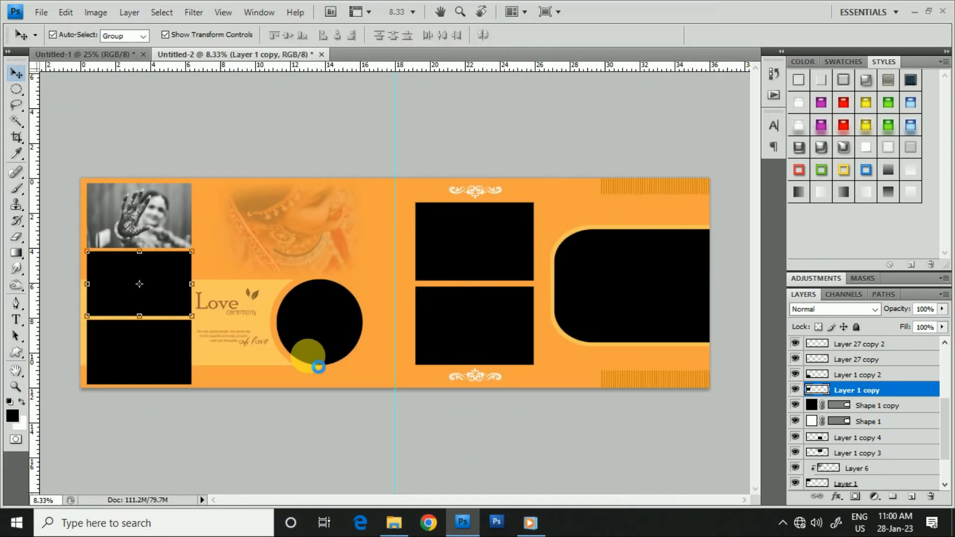
- Copy the entire photo of the bride making a victory sign, close its document without saving and paste it above the middle black rectangle's layer
key(ctrl+a)
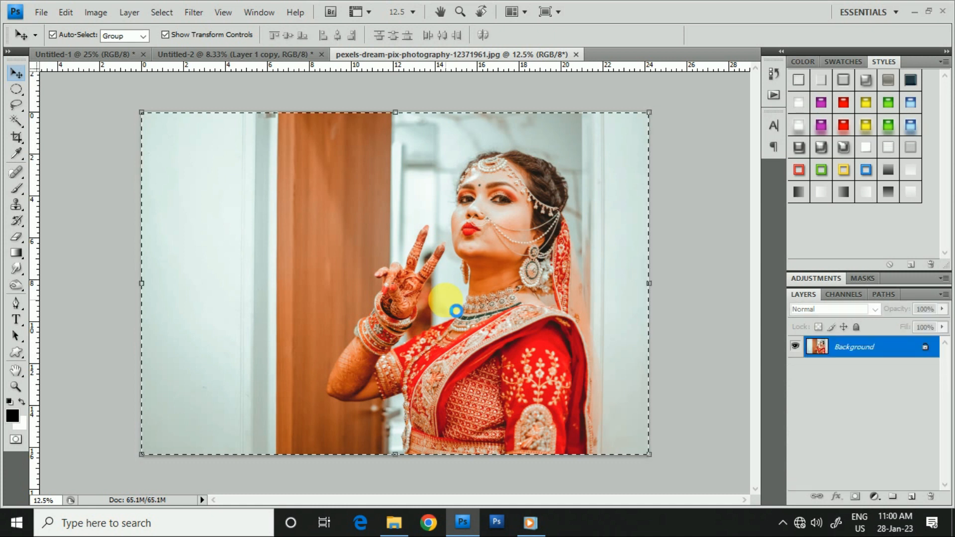
key(ctrl+w)
click(443, 195)
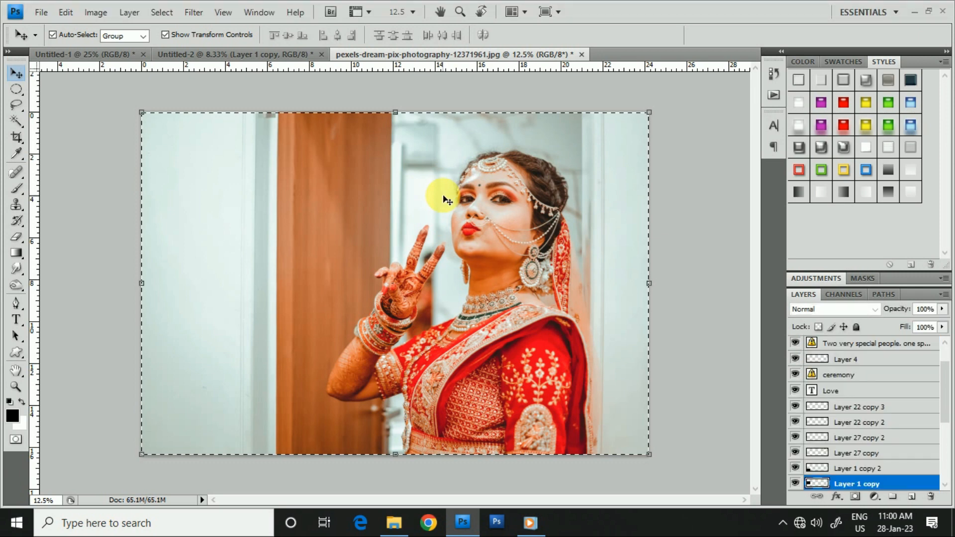
click(176, 308)
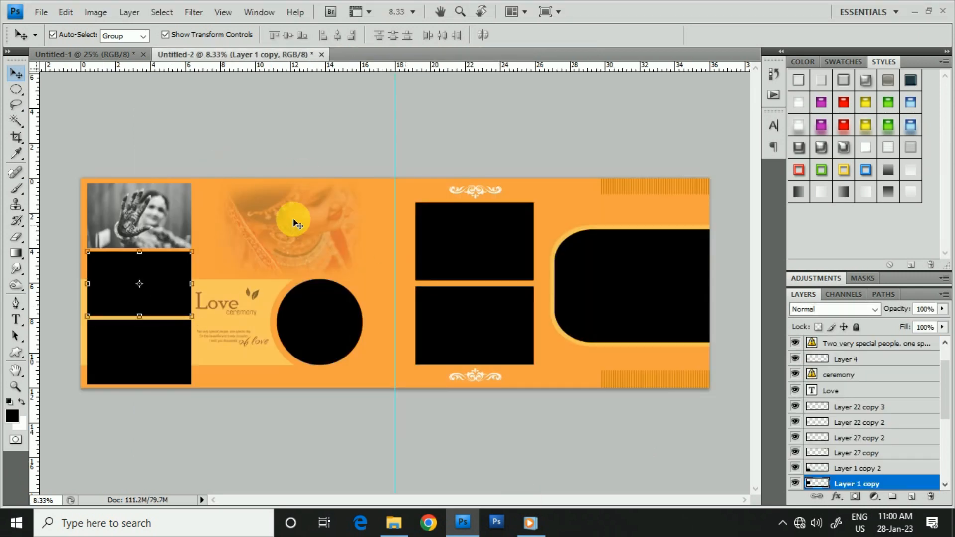
key(ctrl+v)
- Scale the victory-sign bride photo to 36.3% over the column's middle black rectangle and clip it to that shape
key(ctrl+t)
drag(565, 186, 457, 259)
drag(350, 301, 188, 295)
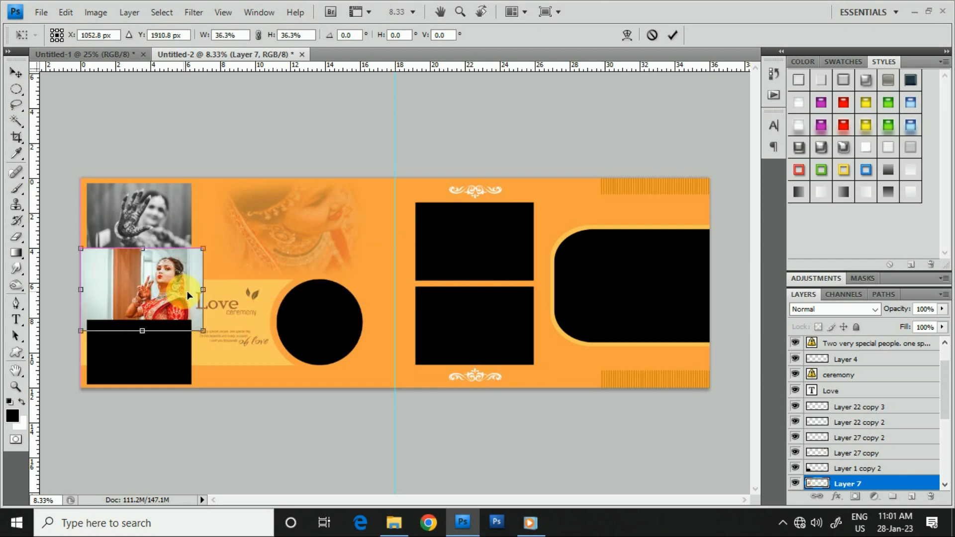
scroll(887, 456, down, 2)
key(Return)
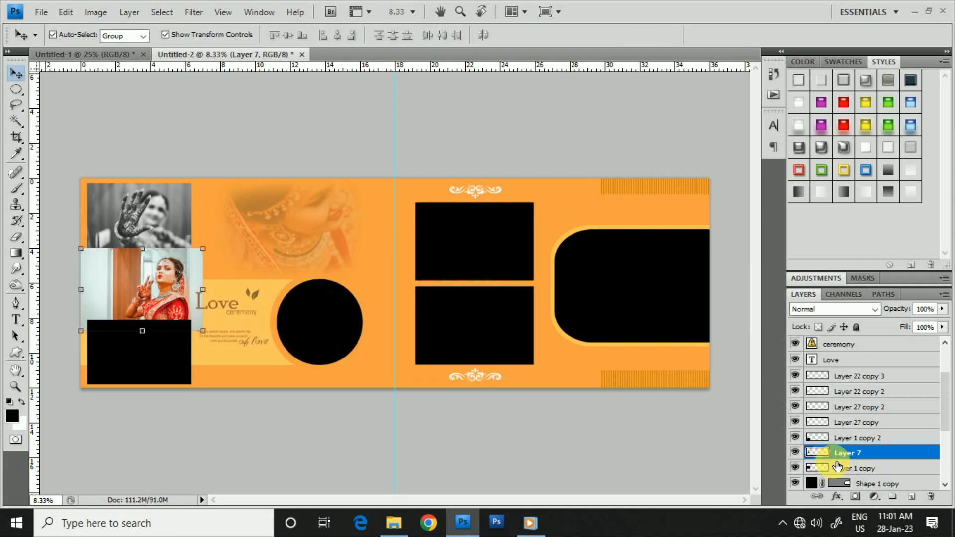
- Open pexels-dream-pix-photography-12371959 from the BG Edits folder in Photoshop with the default Camera Raw settings
click(393, 522)
click(753, 200)
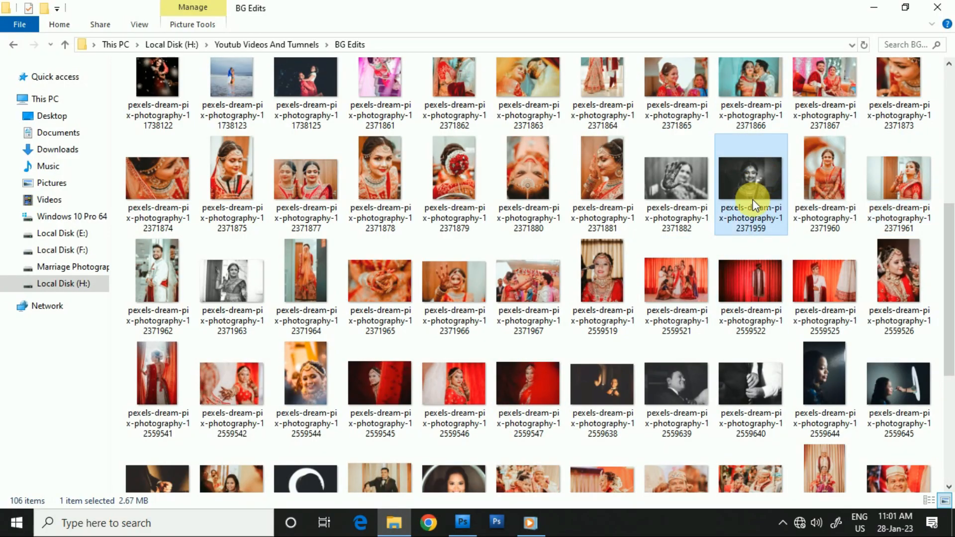
drag(752, 199, 953, 2)
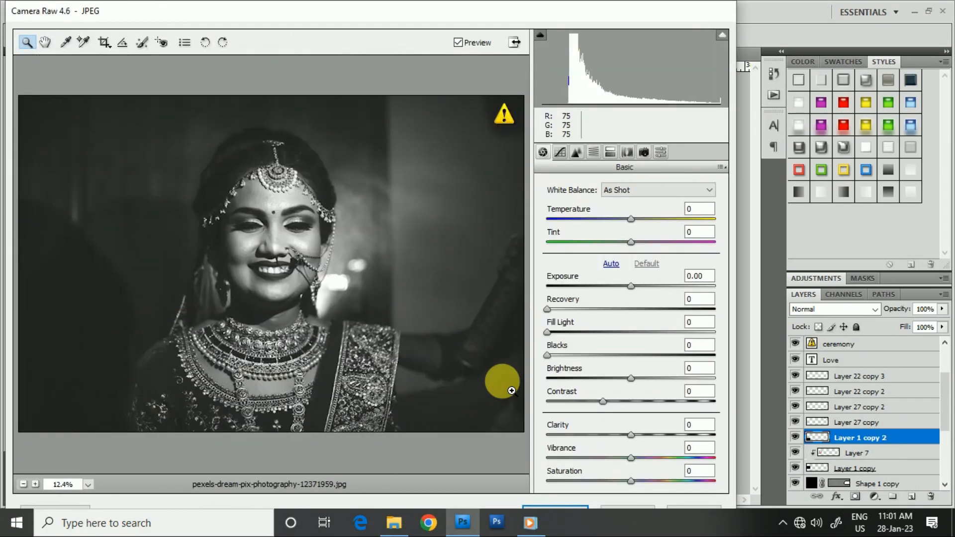
click(557, 513)
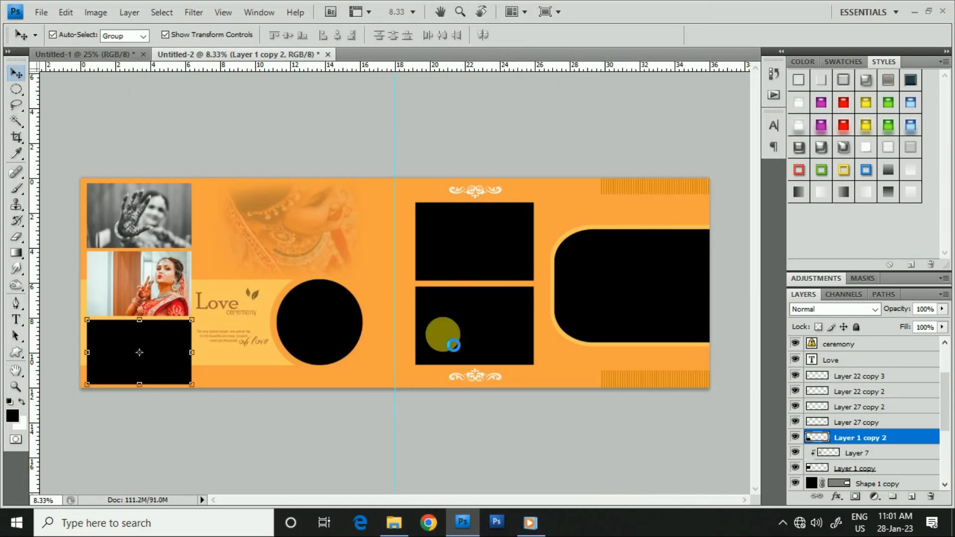
- Copy the entire black-and-white smiling bride photo, close its document without saving and paste it above the column's lowest black rectangle layer
key(ctrl+a)
key(ctrl+w)
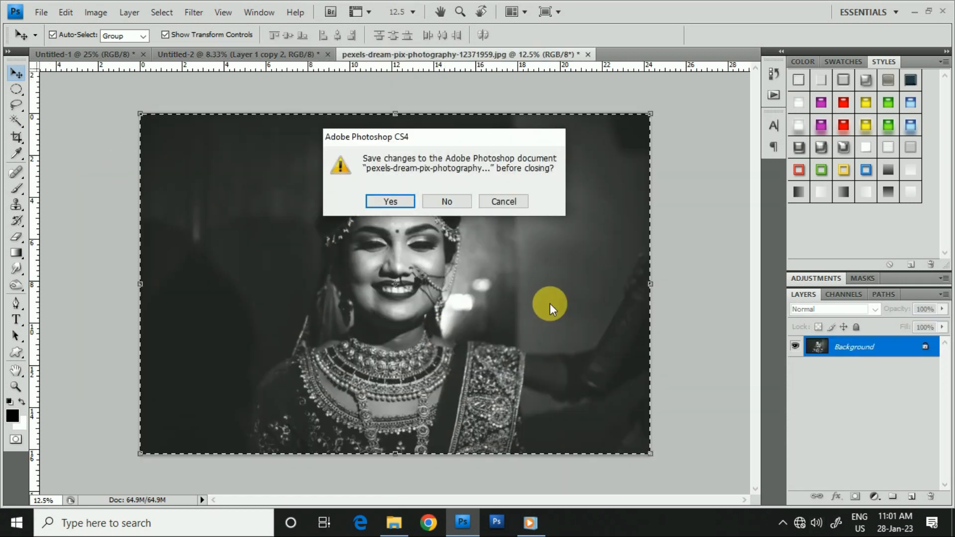
click(464, 205)
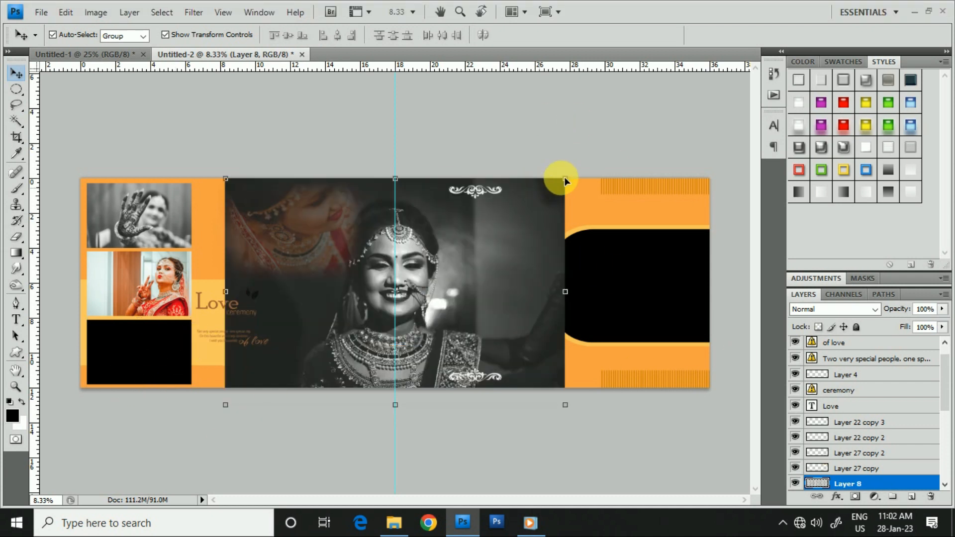
drag(565, 179, 435, 295)
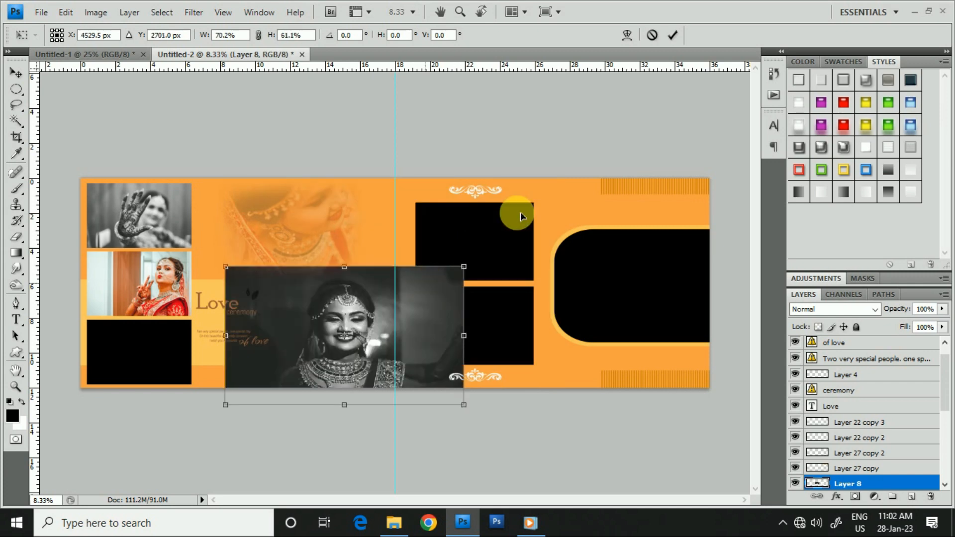
key(Return)
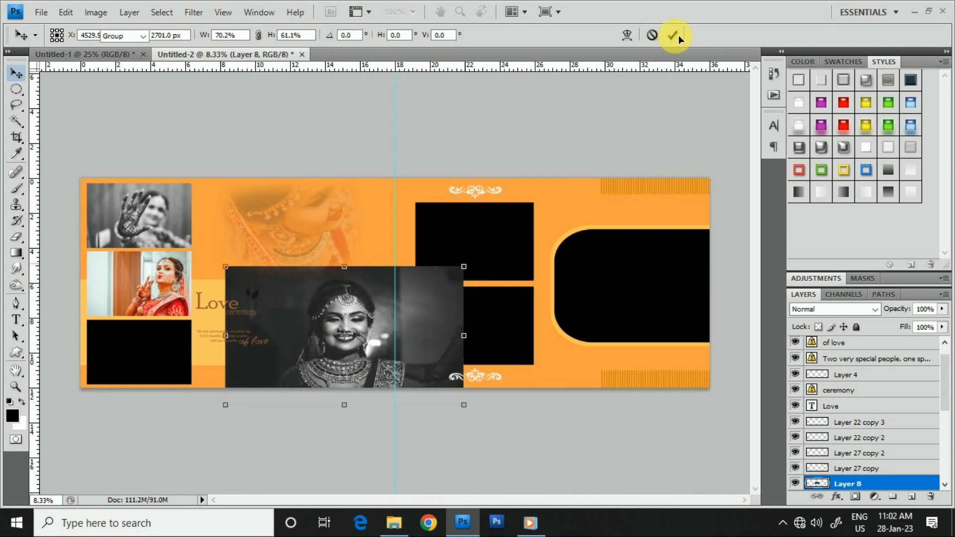
key(ctrl+z)
- Scale the black-and-white smiling bride photo to 35.2% over the column's lowest black rectangle and clip it to that shape
drag(565, 180, 171, 342)
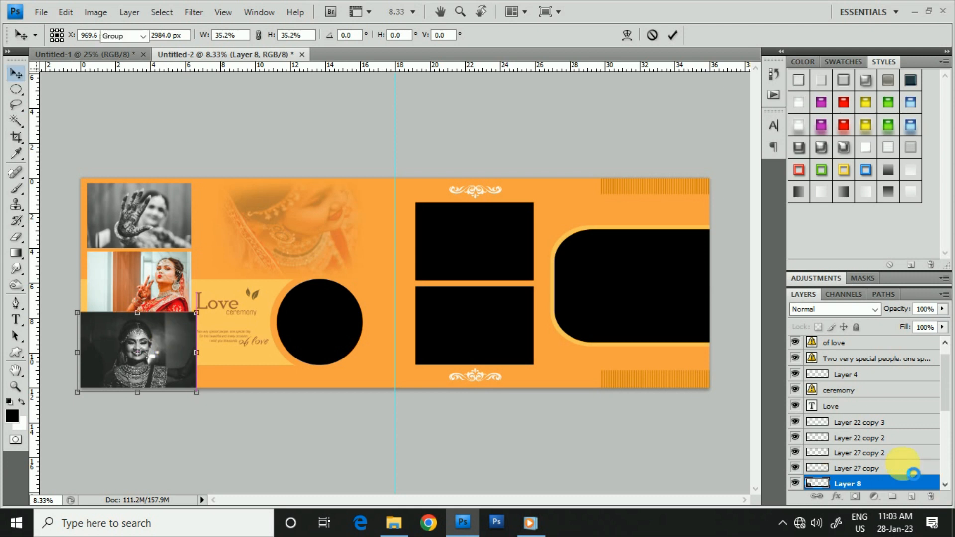
key(Return)
scroll(894, 440, down, 2)
alt+click(846, 460)
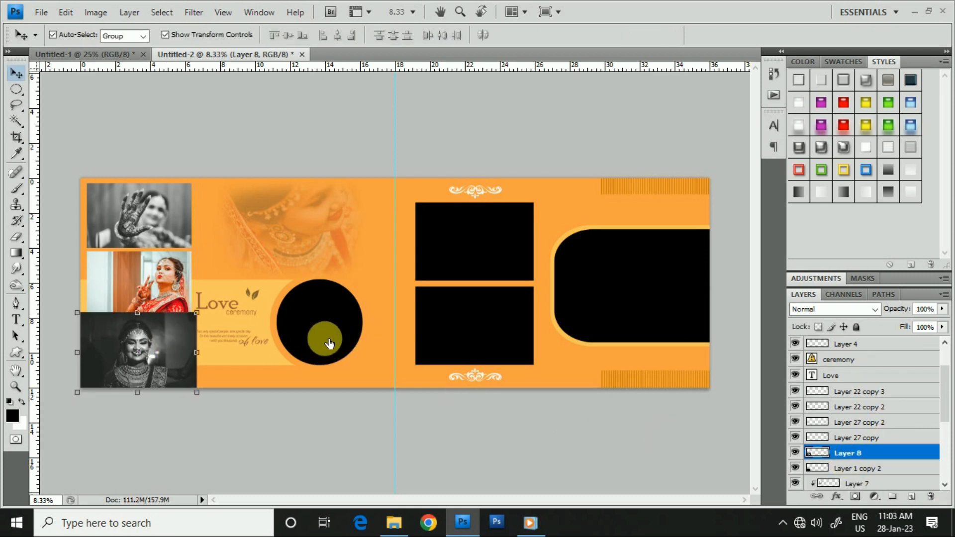
- Select the black circle and open pexels-dream-pix-photography-12371960 from the BG Edits folder with the default Camera Raw settings
click(325, 340)
click(394, 522)
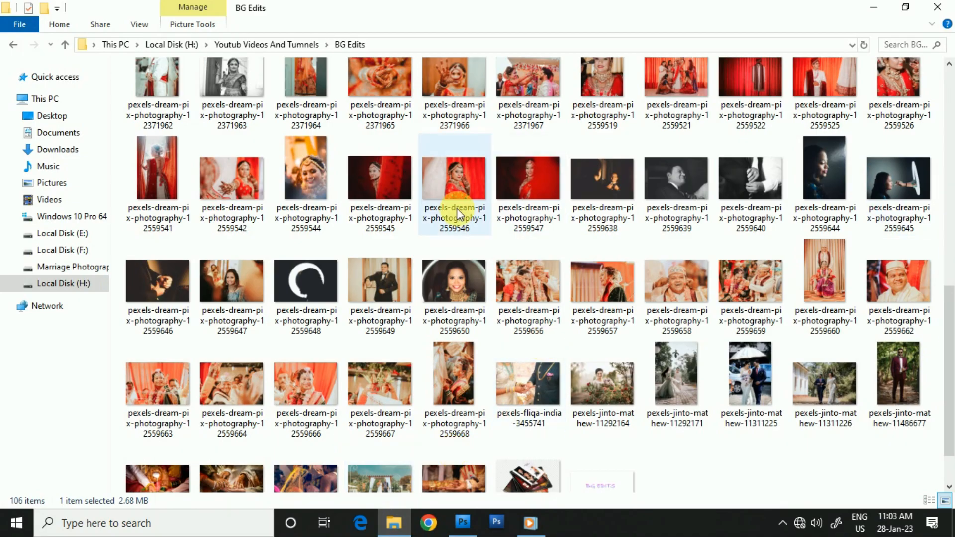
scroll(456, 208, up, 3)
click(824, 193)
drag(830, 186, 571, 82)
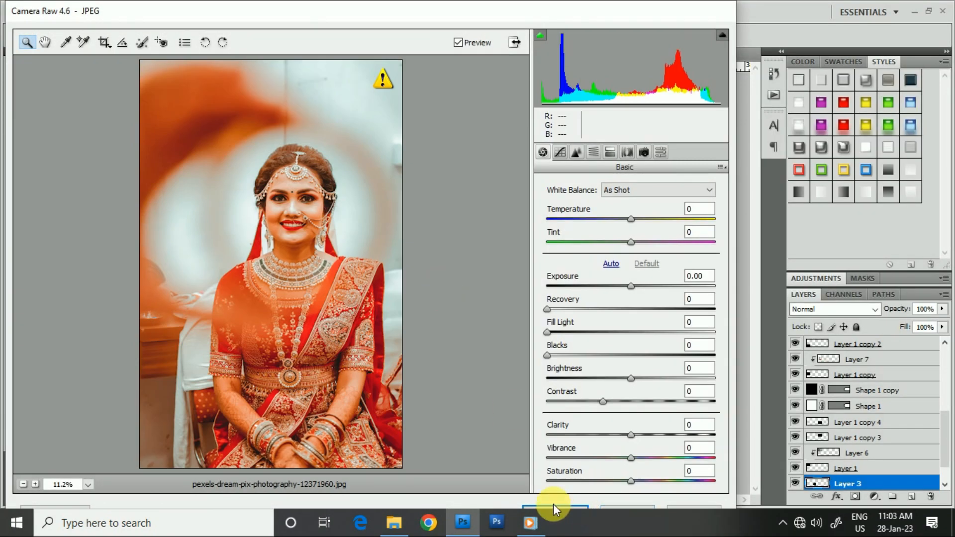
click(553, 507)
- Copy the entire photo of the seated bride, close its document without saving and paste it above the black circle's layer
key(ctrl+a)
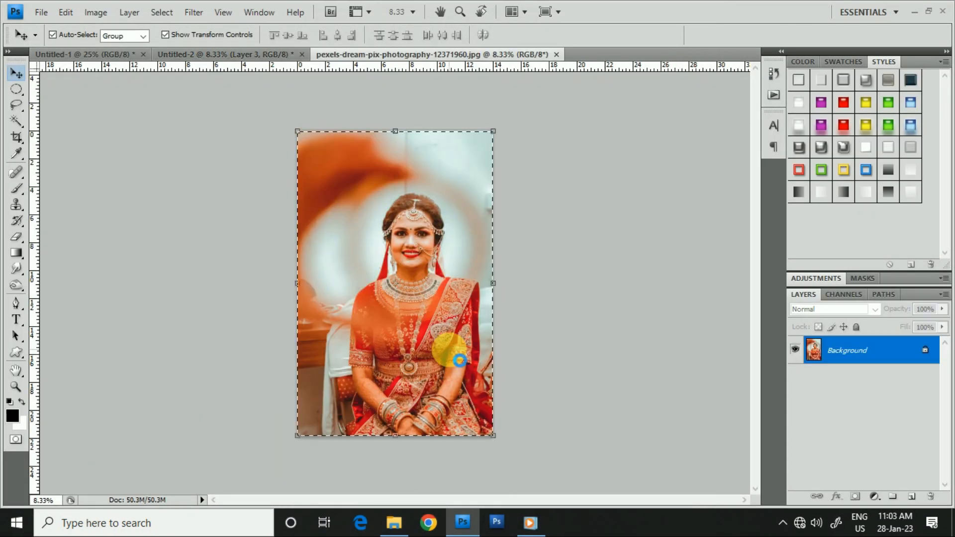
key(ctrl+w)
click(445, 200)
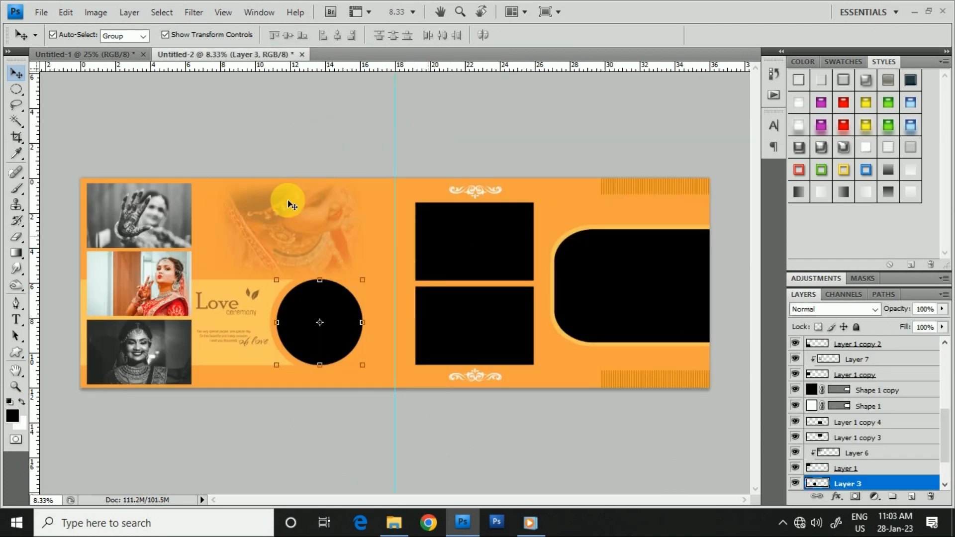
key(ctrl+v)
- Scale the seated bride photo to 61.1%, clip it to the black circle and center her face in it
drag(492, 179, 467, 247)
drag(396, 343, 328, 347)
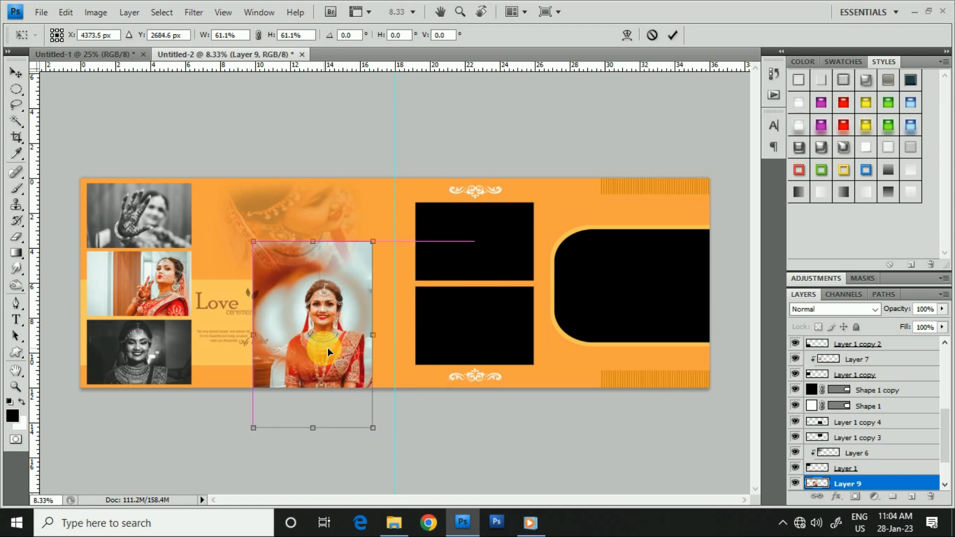
key(Return)
scroll(895, 467, down, 2)
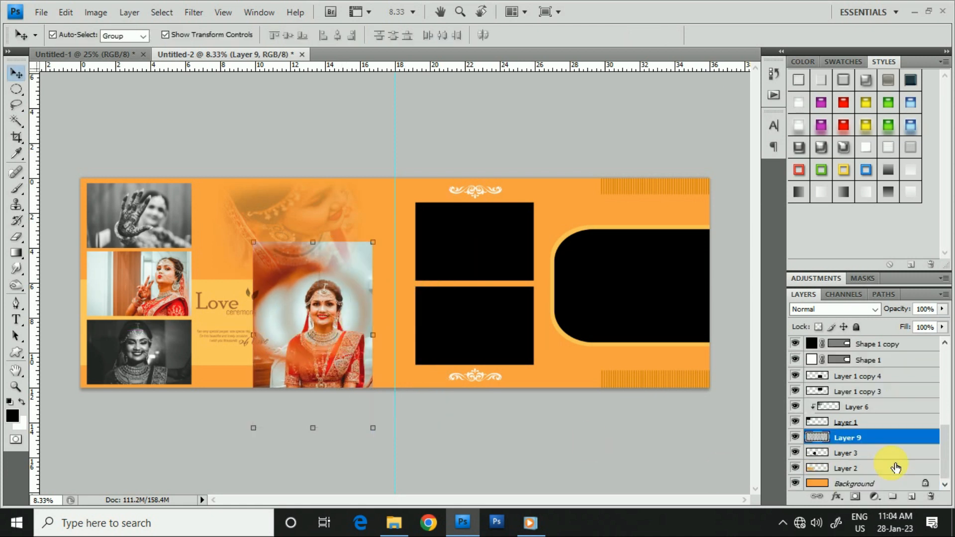
key(ctrl+alt+g)
drag(327, 347, 321, 353)
- Select the large rounded black shape and open pexels-dream-pix-photography-12371867 from the BG Edits folder
click(646, 307)
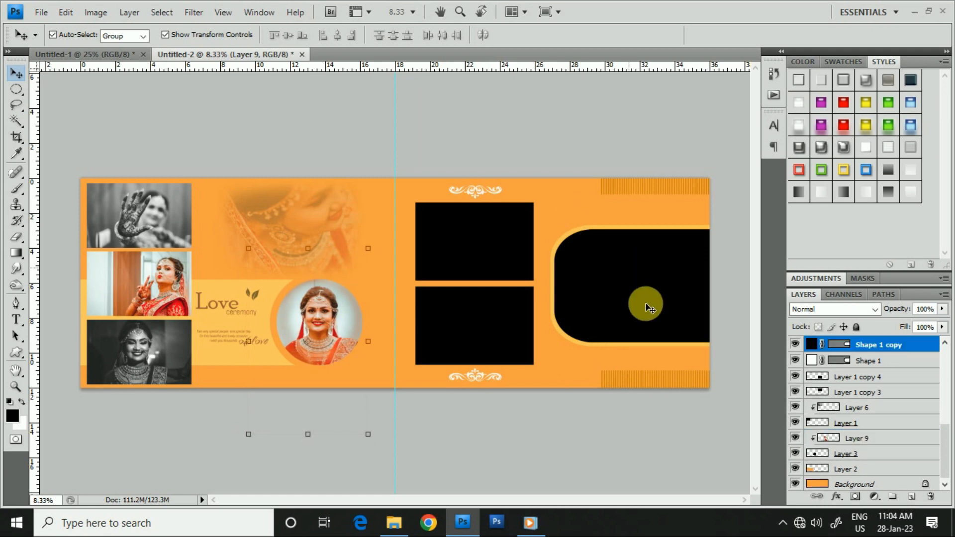
click(394, 522)
drag(824, 101, 622, 383)
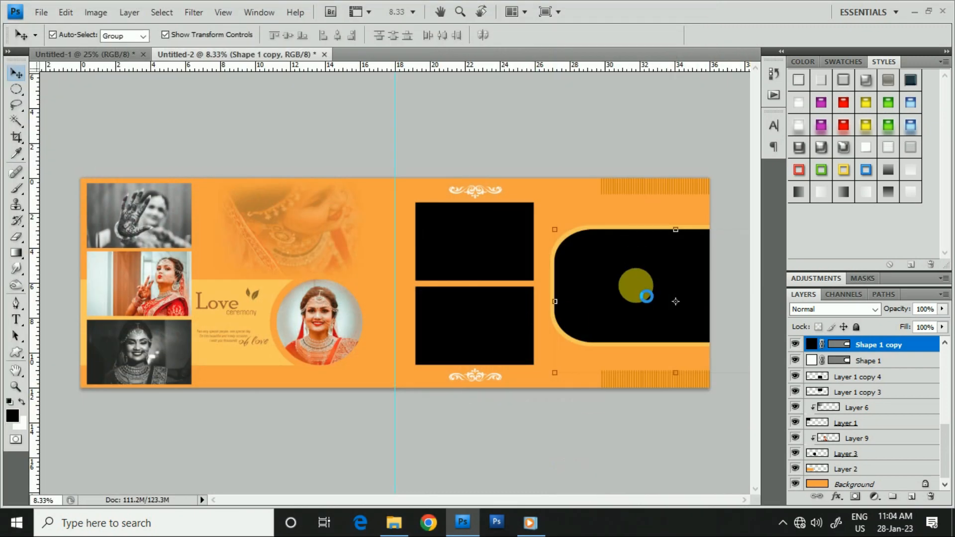
- Copy the entire photo of the seated couple, close its document without saving and paste it above the rounded black shape's layer
key(ctrl+a)
key(ctrl+w)
key(n)
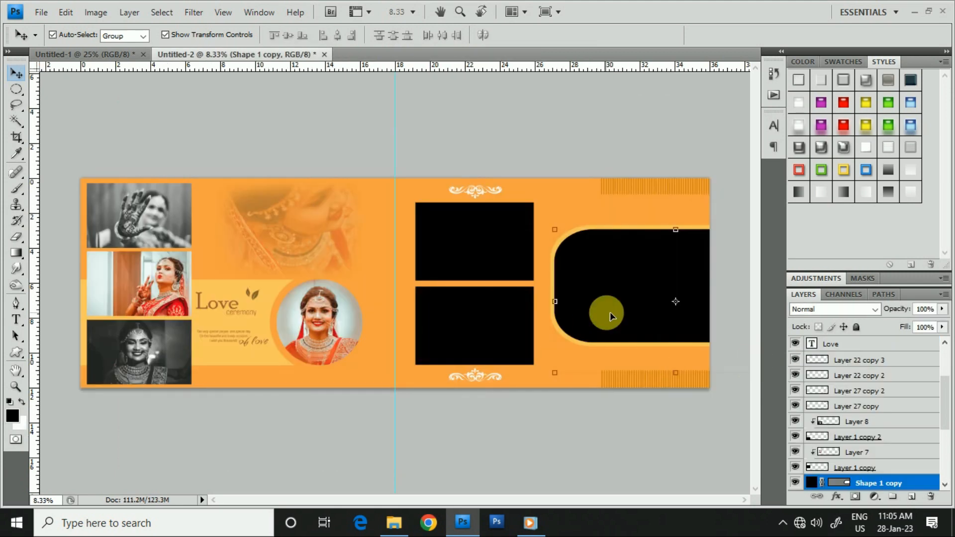
key(ctrl+v)
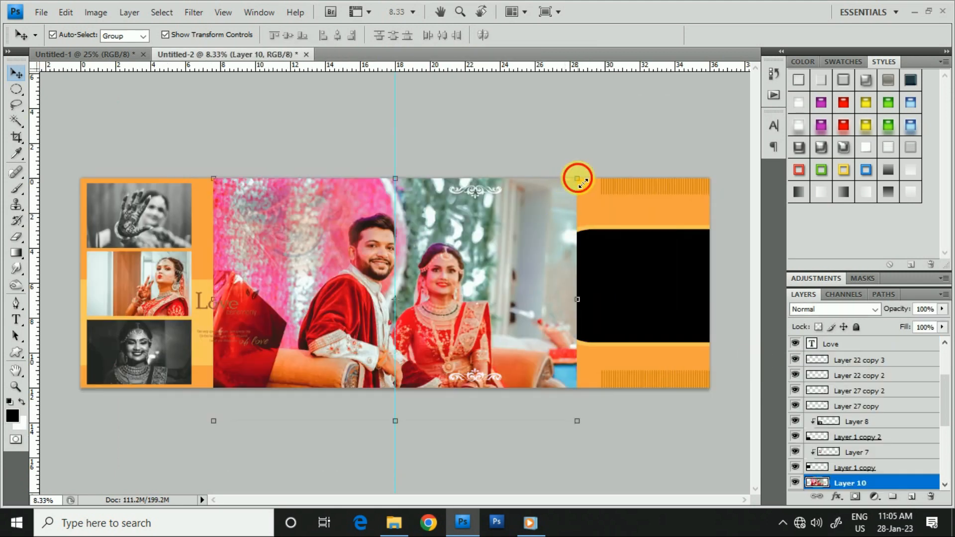
- Scale the couple photo to 53.6% over the large rounded black shape and clip it to that shape
key(ctrl+t)
drag(576, 177, 506, 253)
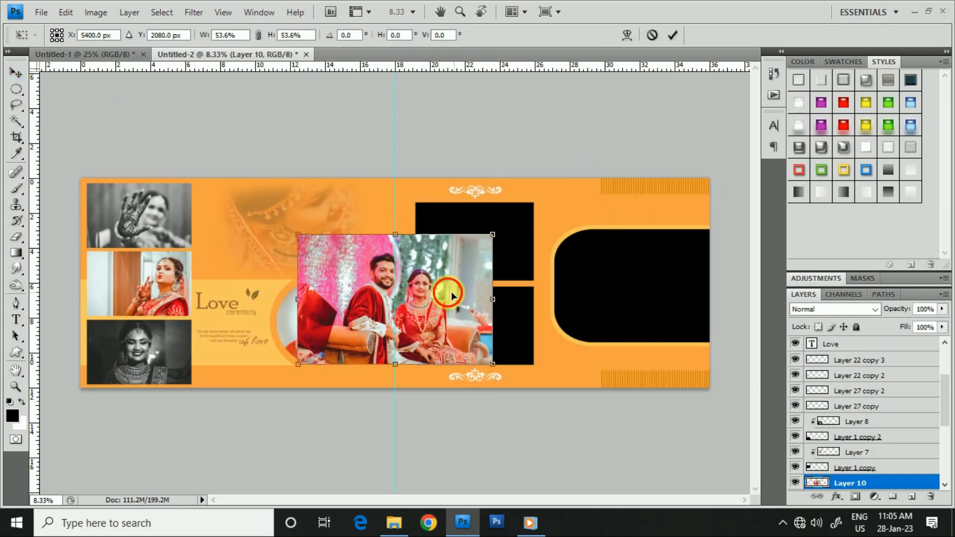
drag(447, 292, 693, 315)
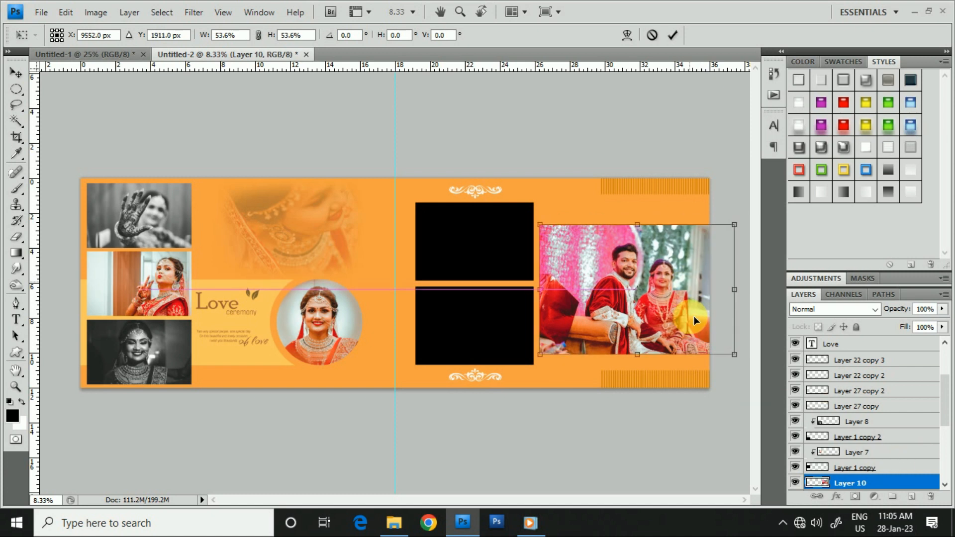
key(Return)
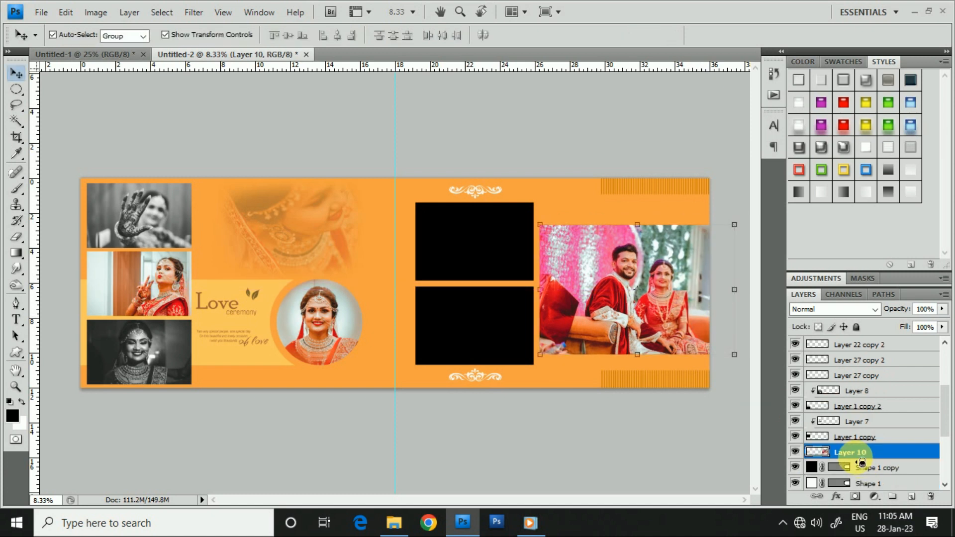
key(ctrl+alt+g)
- Select the upper of the two remaining black rectangles and open pexels-dream-pix-photography-12371865 from the BG Edits folder
click(435, 242)
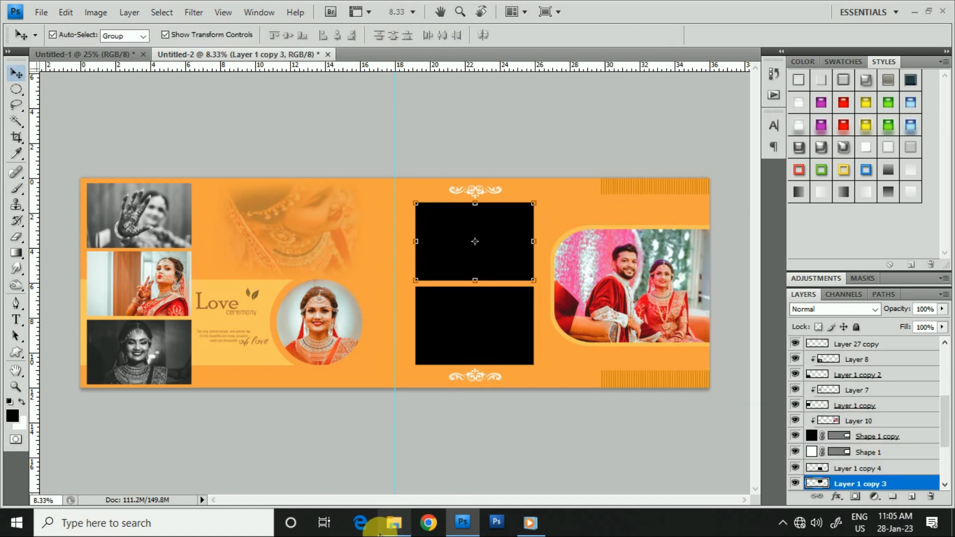
mouse_move(387, 527)
click(397, 458)
drag(669, 106, 629, 406)
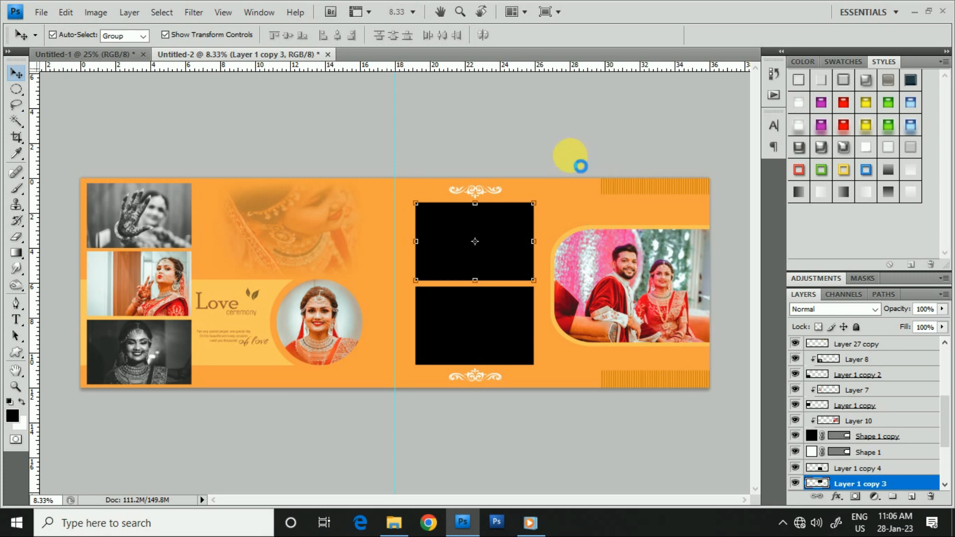
key(ctrl+j)
key(ctrl+a)
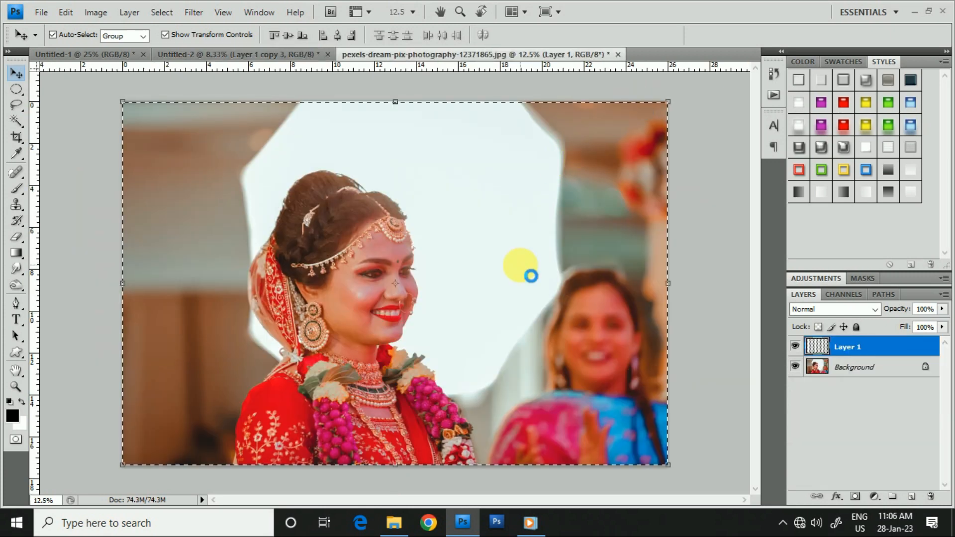
key(ctrl+w)
click(446, 201)
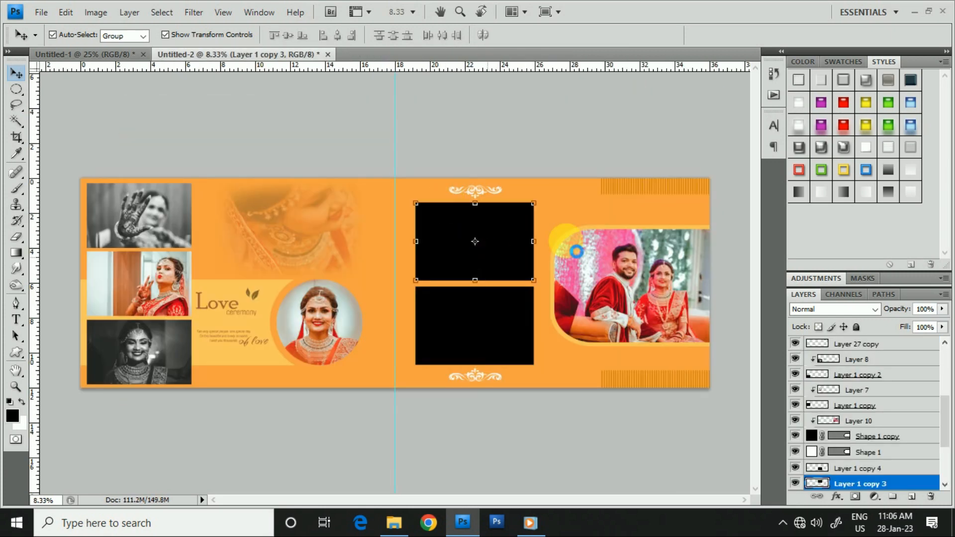
key(ctrl+v)
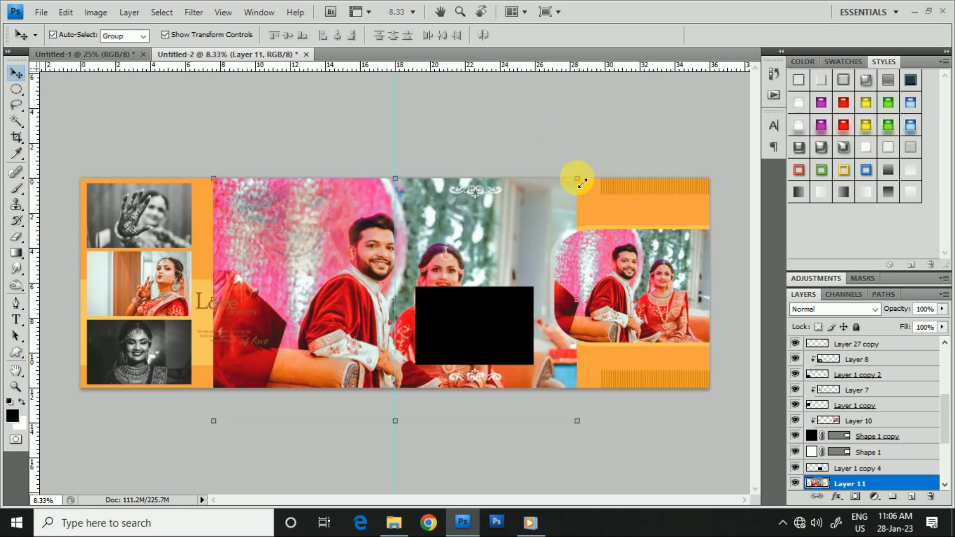
drag(577, 179, 461, 268)
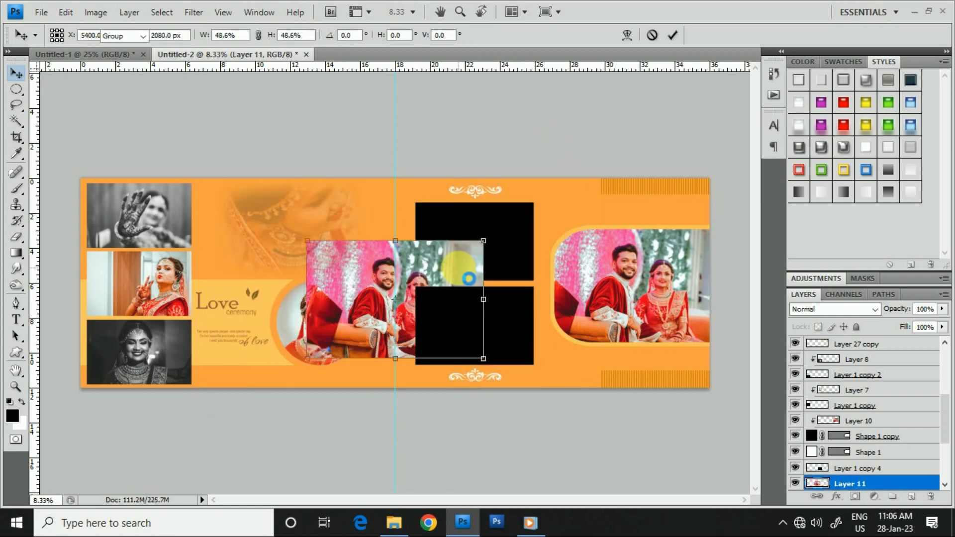
key(Return)
key(Delete)
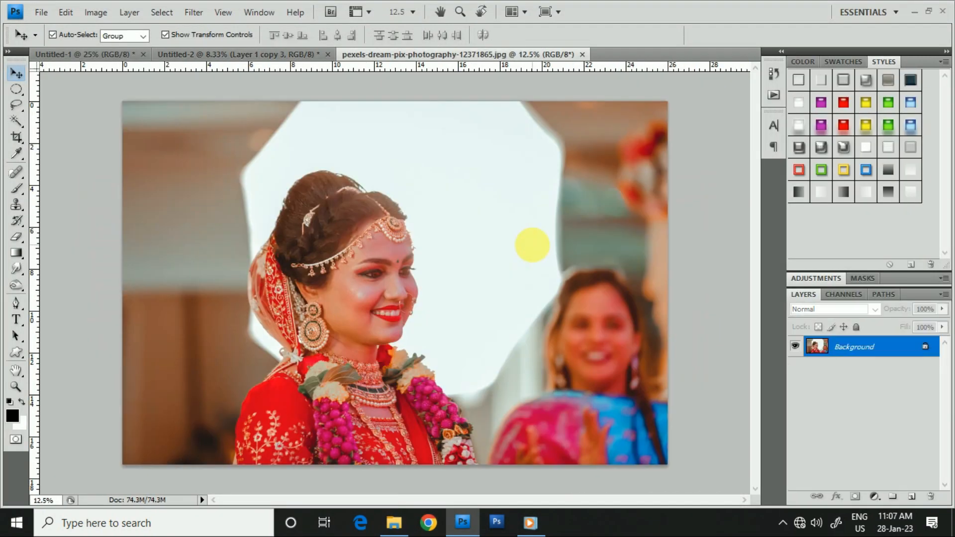
- Copy the entire photo of the garlanded bride, close its document without saving and paste it above the upper black rectangle's layer
key(ctrl+a)
key(ctrl+c)
key(ctrl+w)
click(444, 202)
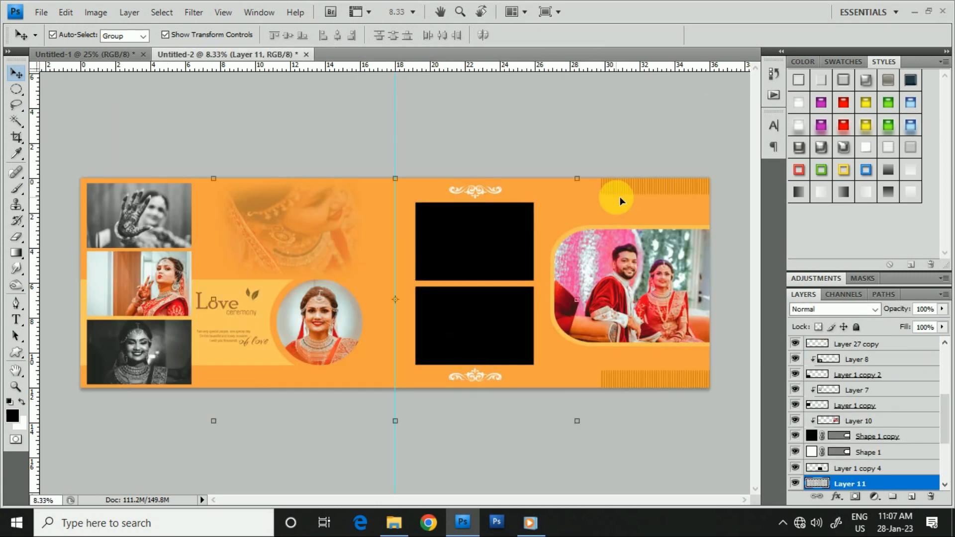
- Scale the garlanded bride photo to 35.7% over the upper black rectangle and clip it to that shape
drag(577, 178, 508, 226)
key(Return)
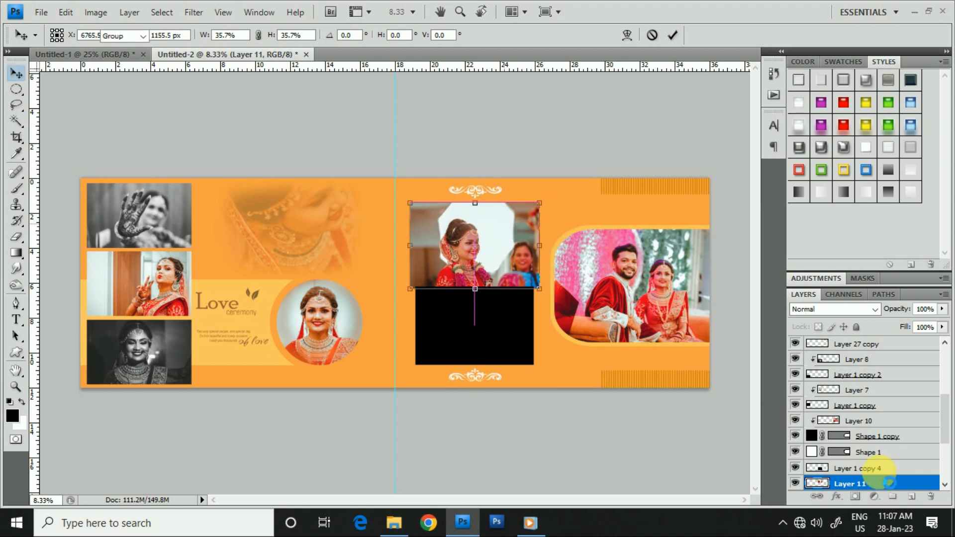
scroll(880, 473, down, 2)
key(ctrl+alt+g)
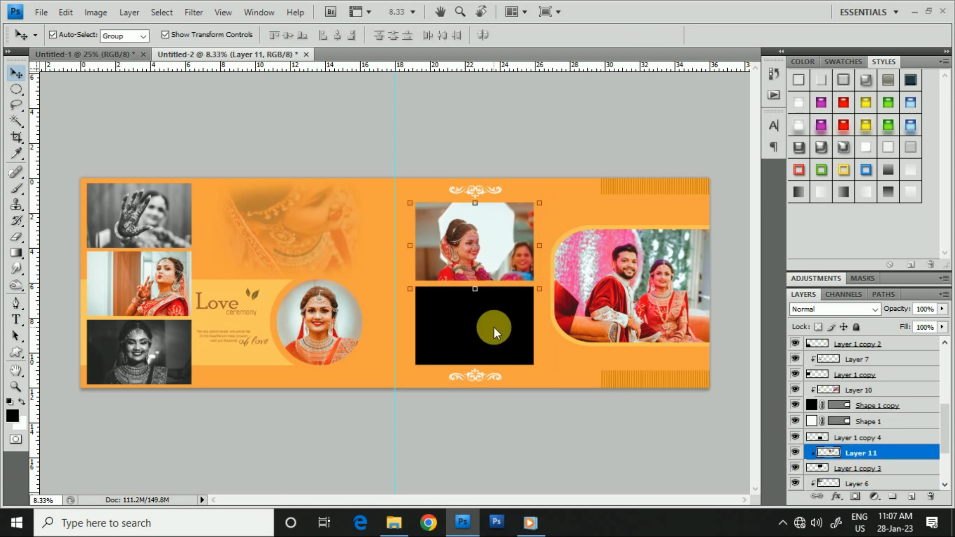
- Select the last black rectangle and open pexels-dream-pix-photography-12371877 from the BG Edits folder with the default Camera Raw settings
click(494, 327)
mouse_move(393, 523)
click(425, 467)
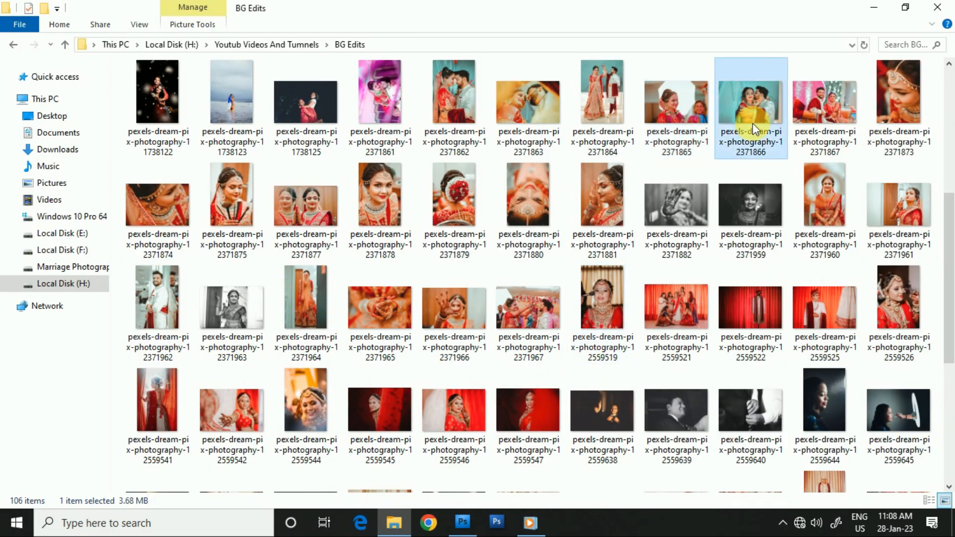
drag(299, 211, 564, 67)
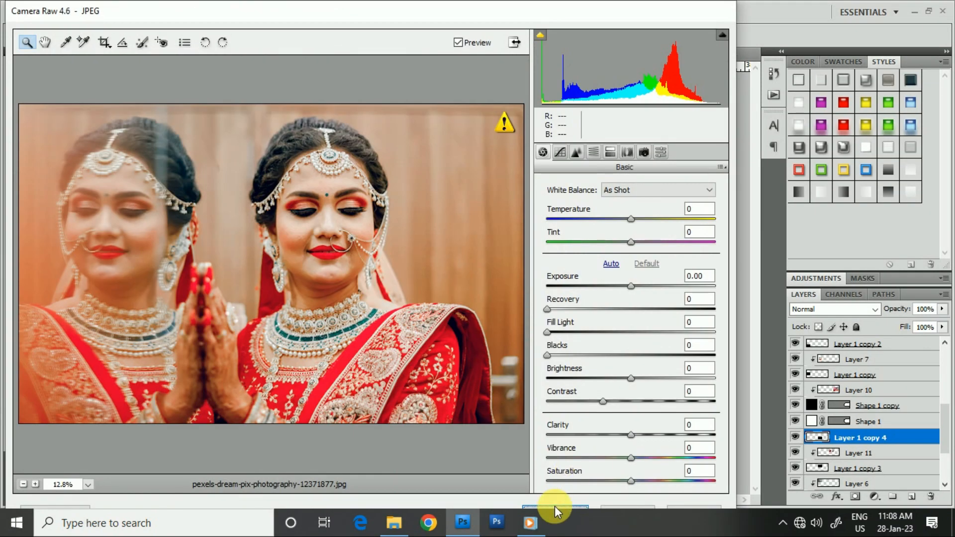
click(558, 506)
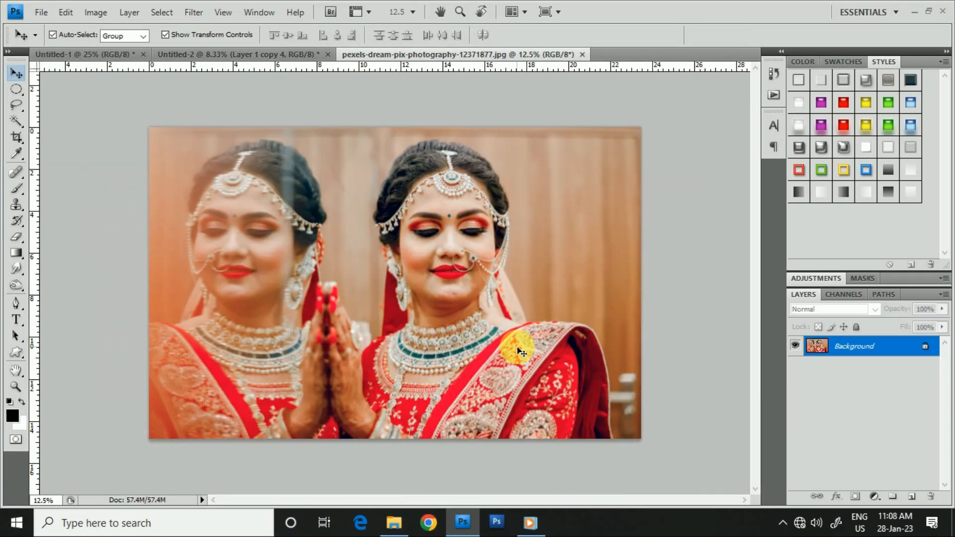
- Copy the entire photo of the bride with her reflection, close its document without saving and paste it above the last black rectangle's layer
key(ctrl+a)
key(ctrl+c)
key(ctrl+w)
click(448, 203)
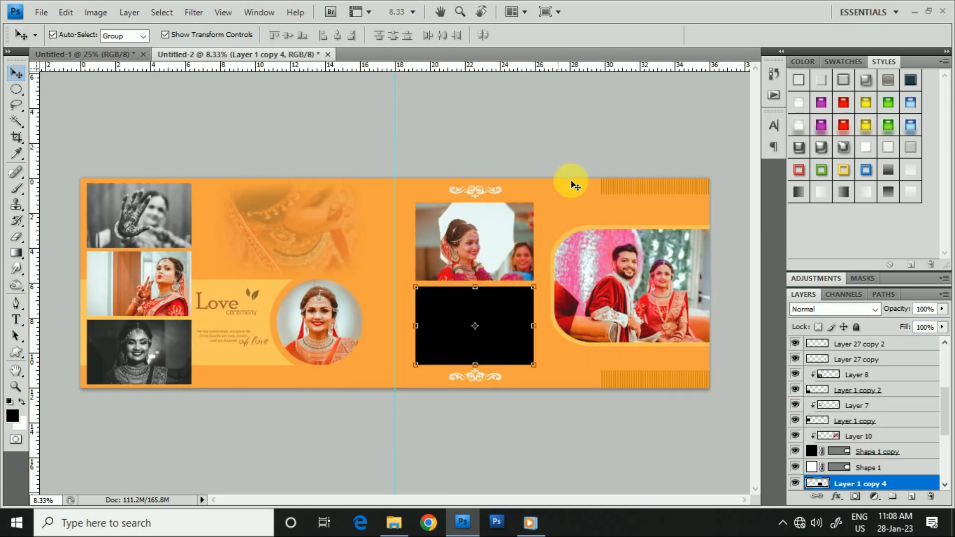
key(ctrl+v)
- Scale the photo of the bride with her reflection to 41.9% over the last black rectangle and clip it to that shape
drag(557, 181, 483, 271)
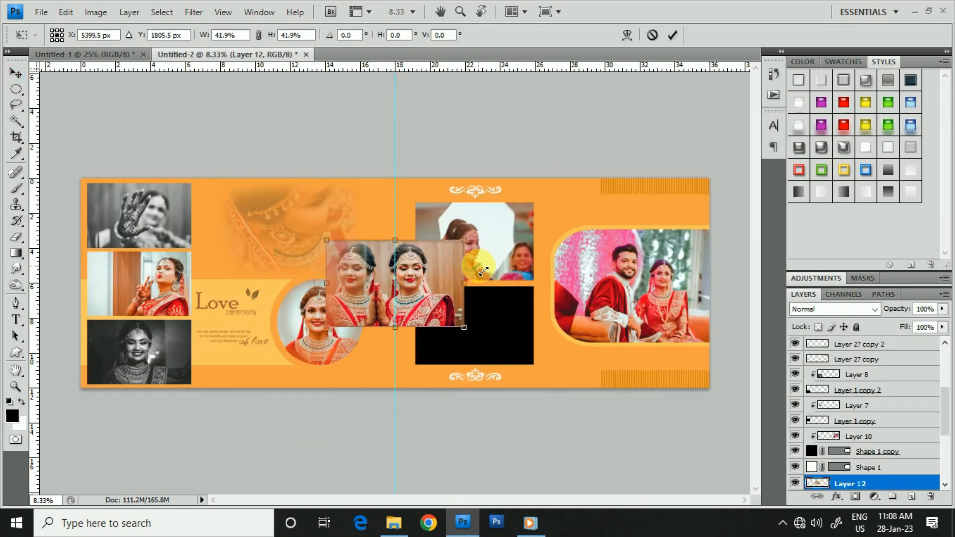
drag(466, 304, 546, 348)
key(Return)
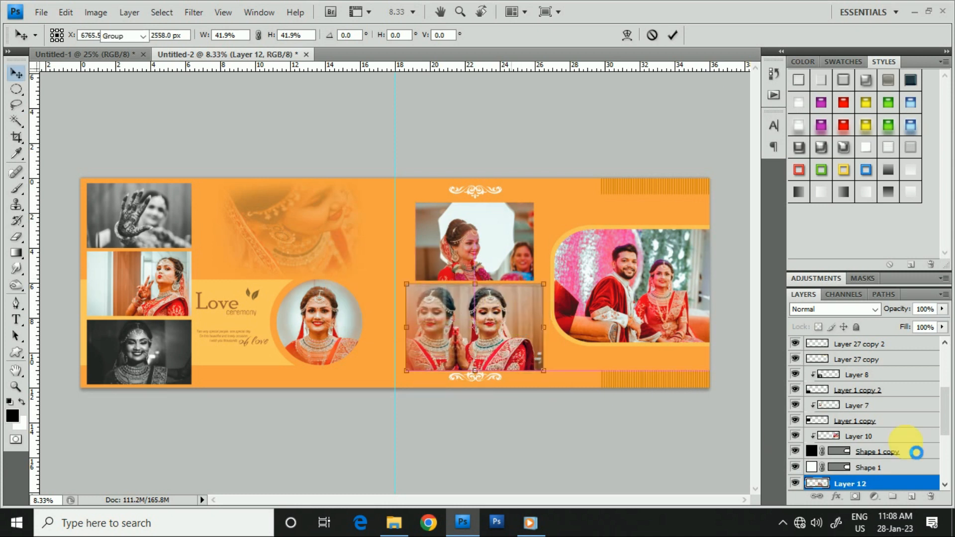
scroll(895, 442, down, 3)
key(ctrl+alt+g)
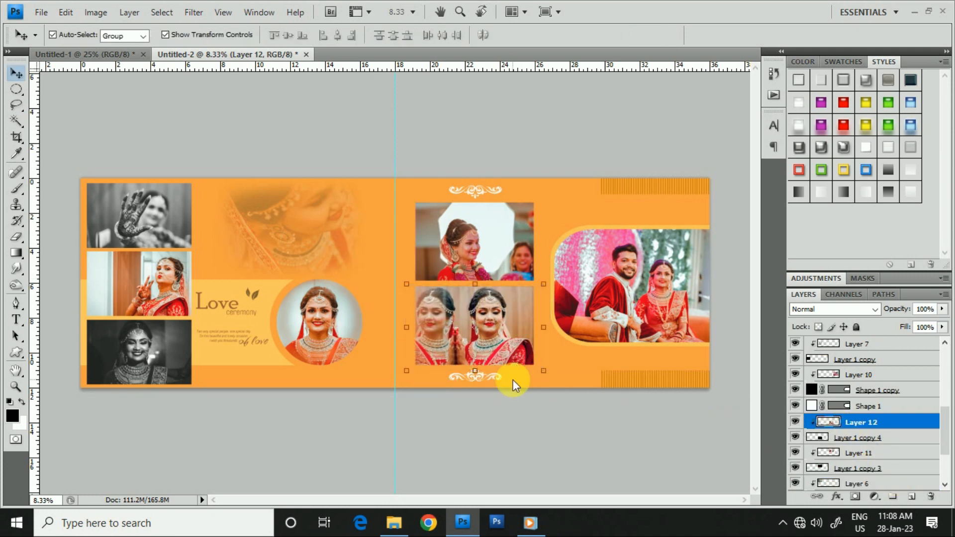
- Nudge the clipped photo of the bride with her reflection to the right within its rectangle
key(shift+Right)
key(shift+Right)
key(shift+Right)
key(shift+Right)
key(shift+Right)
key(shift+Right)
key(shift+Right)
key(shift+Right)
key(shift+Right)
key(shift+Right)
key(shift+Right)
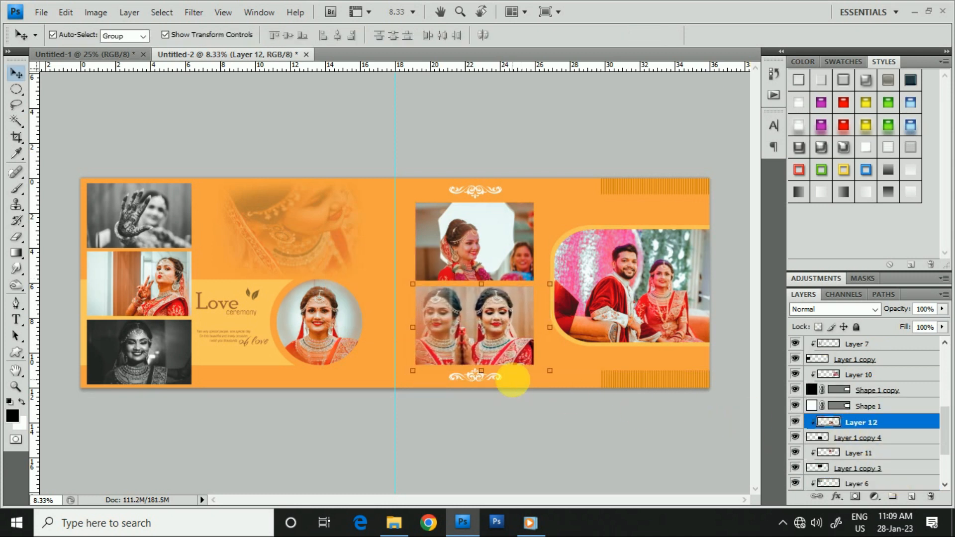
right_click(485, 213)
click(544, 220)
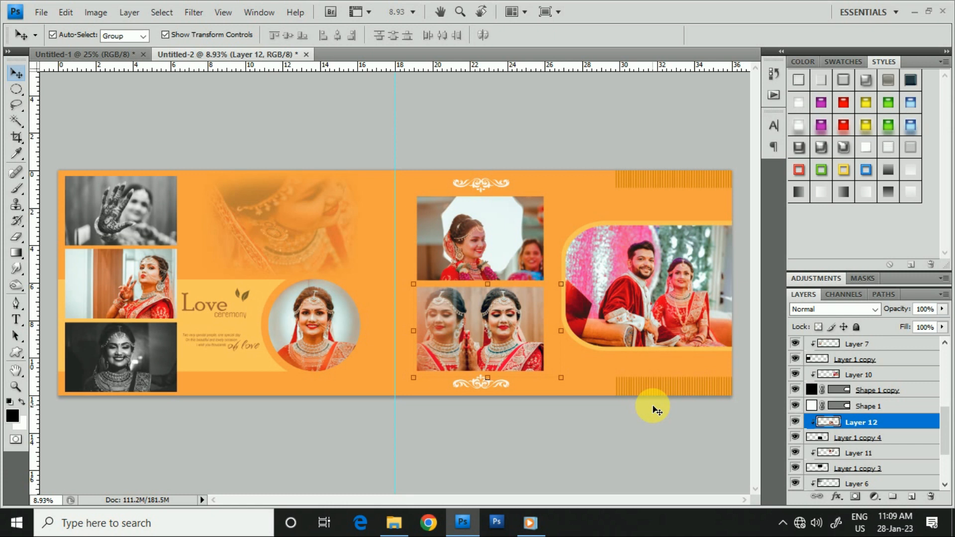
click(590, 138)
click(502, 340)
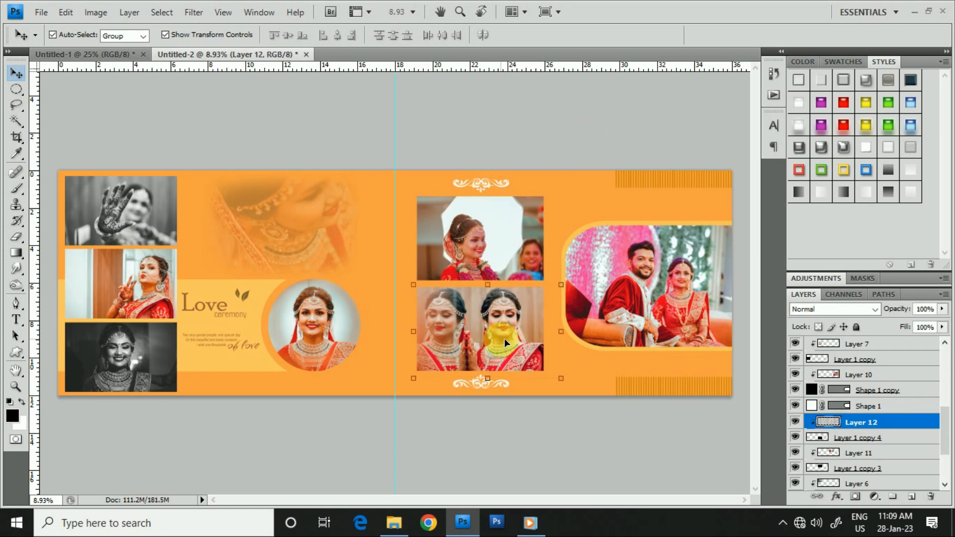
- Add a 10 px white outside stroke to the circle shape layer beneath the round bride portrait
click(330, 333)
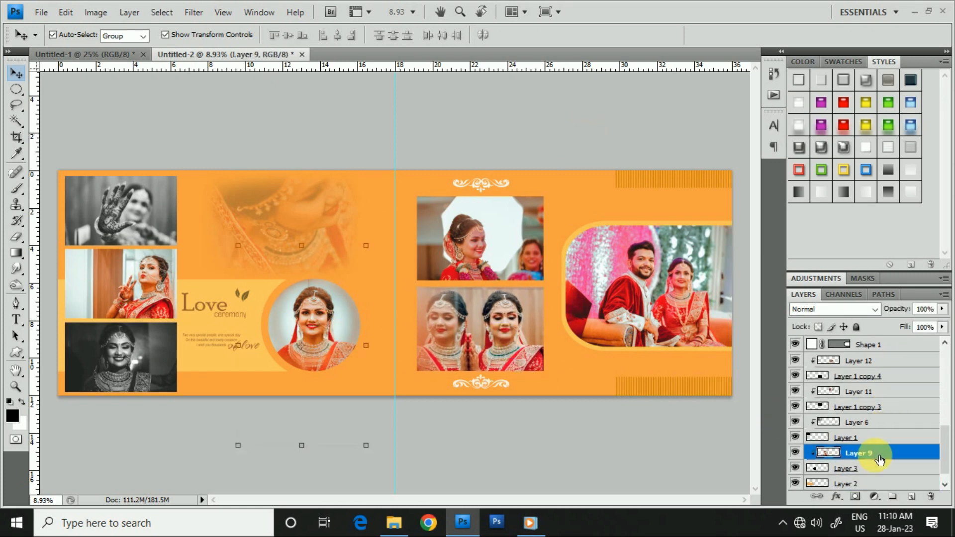
click(845, 468)
click(836, 496)
click(849, 484)
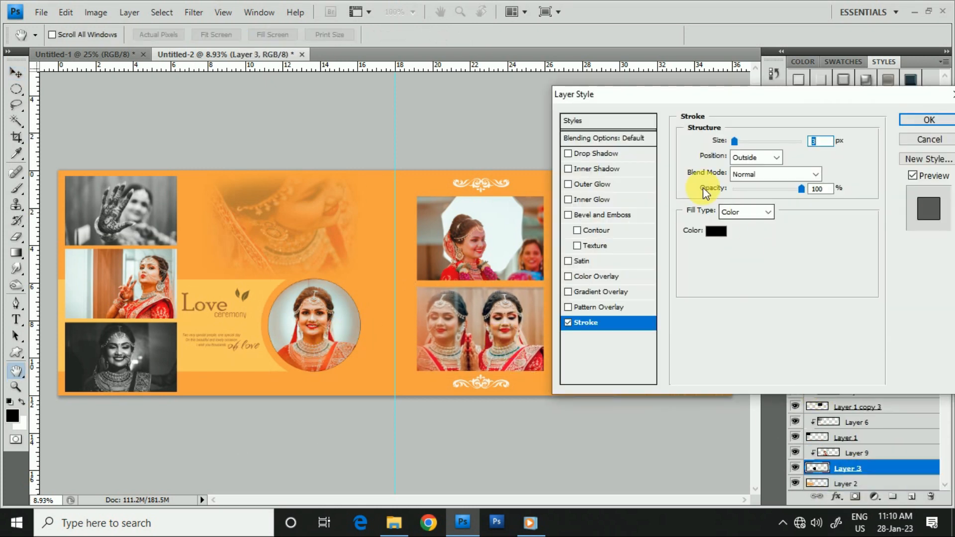
text(10)
click(714, 234)
drag(399, 250, 316, 203)
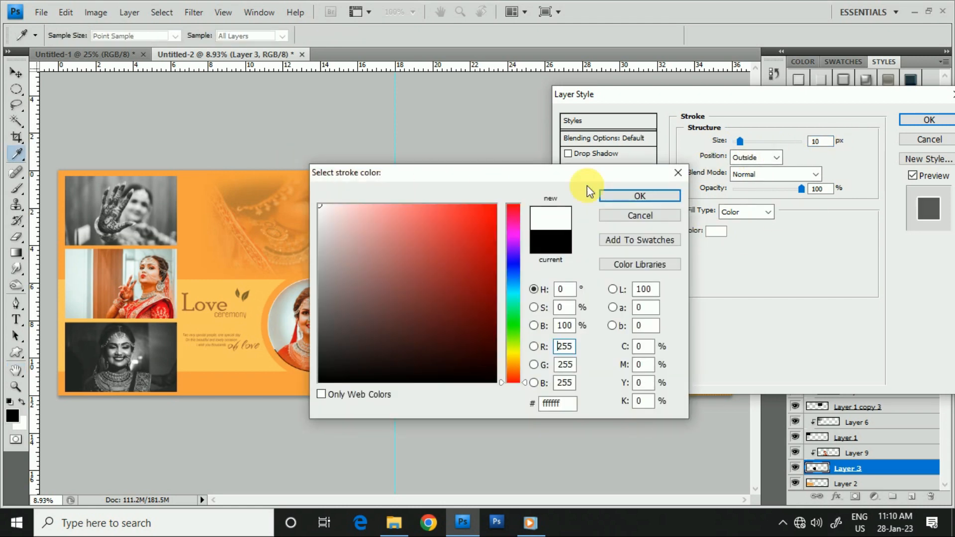
click(652, 196)
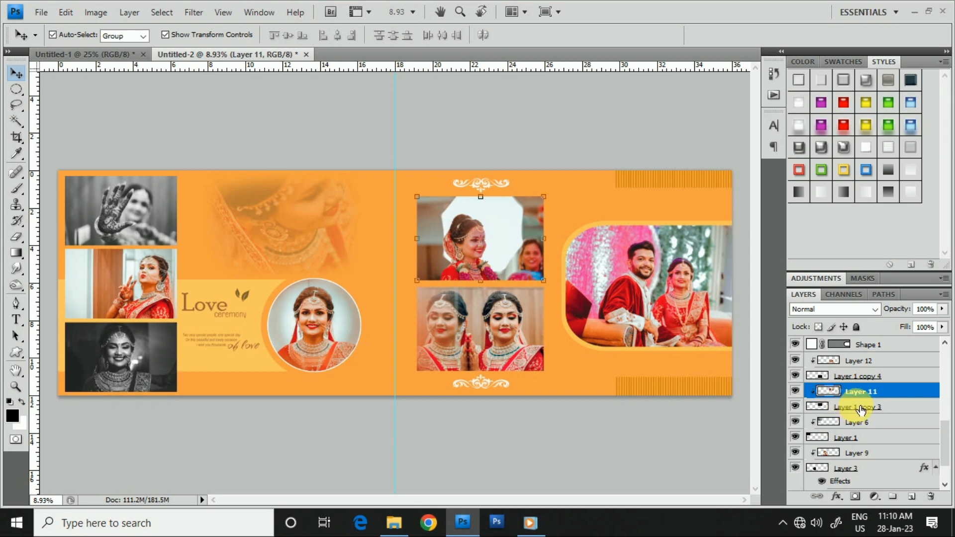
- Add a 15 px white outside stroke to the rectangle layer beneath the garlanded bride photo
click(860, 408)
click(836, 496)
click(848, 484)
click(716, 230)
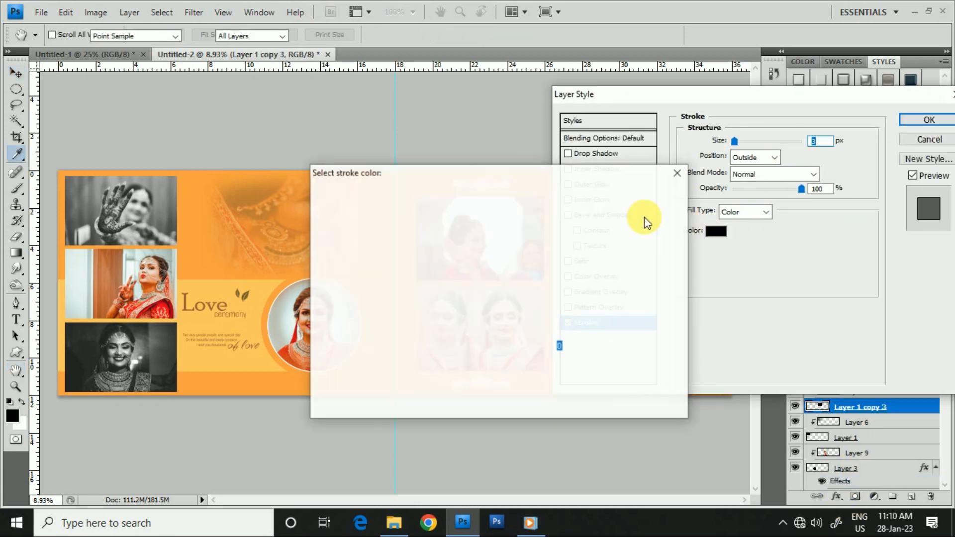
click(634, 194)
text(15)
click(921, 121)
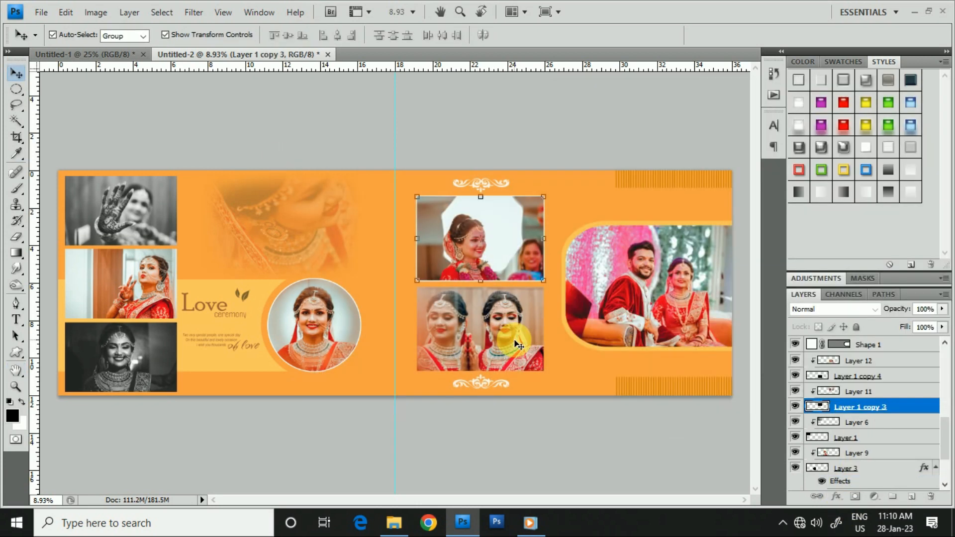
- Add a white outside stroke to the rectangle layer beneath the photo of the bride with her reflection
click(860, 376)
click(837, 496)
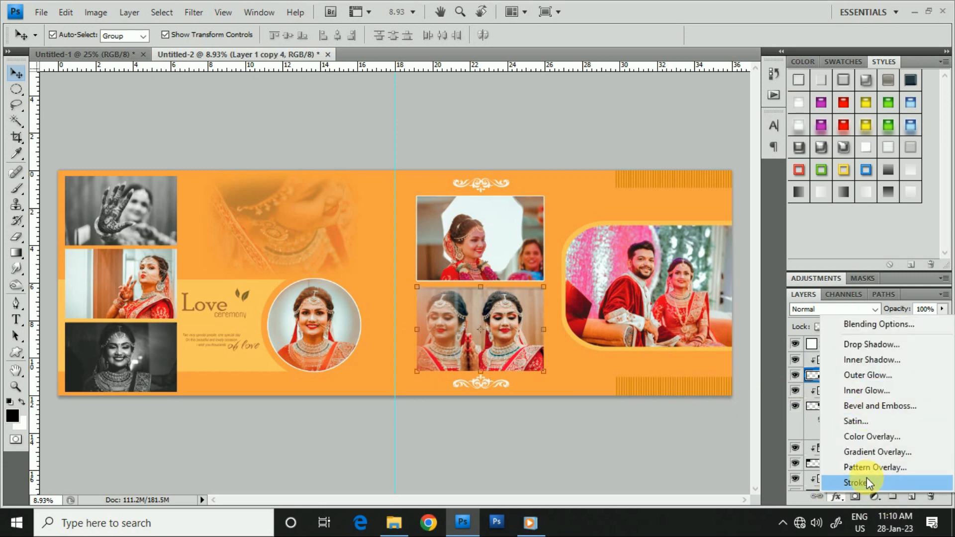
click(868, 482)
click(716, 230)
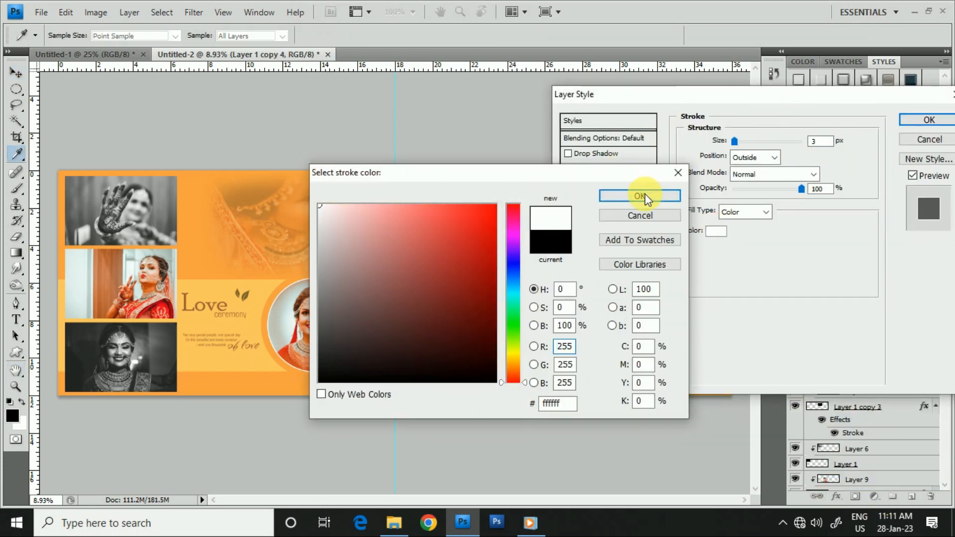
click(642, 194)
text(15)
click(929, 121)
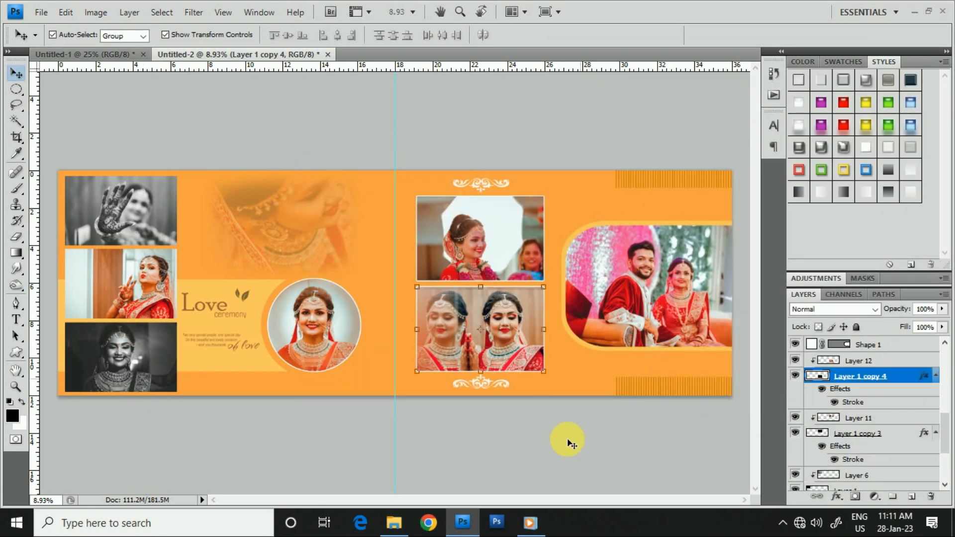
- Add a white outside stroke to Layer 1, the rectangle beneath the black-and-white photo of the hennaed hand
click(115, 215)
scroll(880, 437, down, 3)
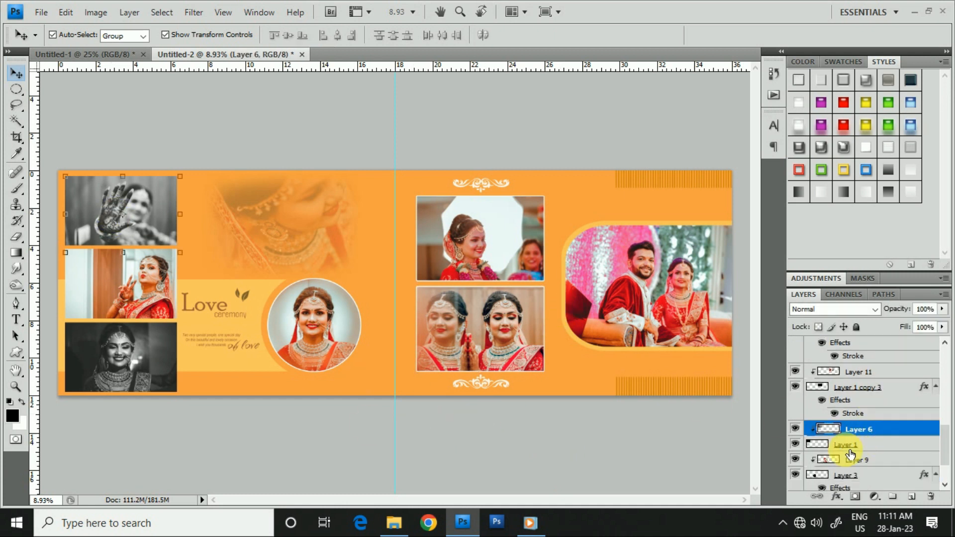
click(895, 427)
scroll(895, 426, down, 1)
ctrl+click(853, 446)
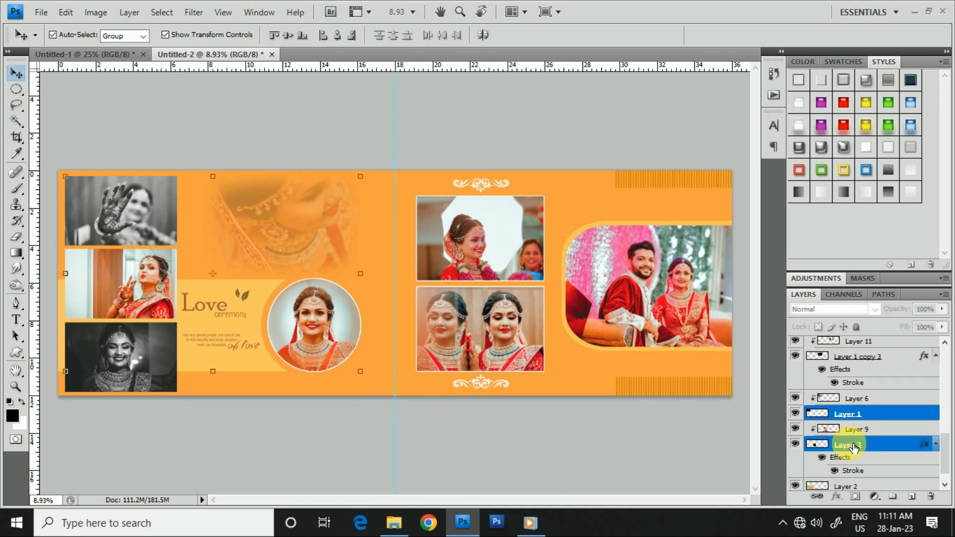
scroll(853, 445, down, 1)
scroll(791, 426, up, 2)
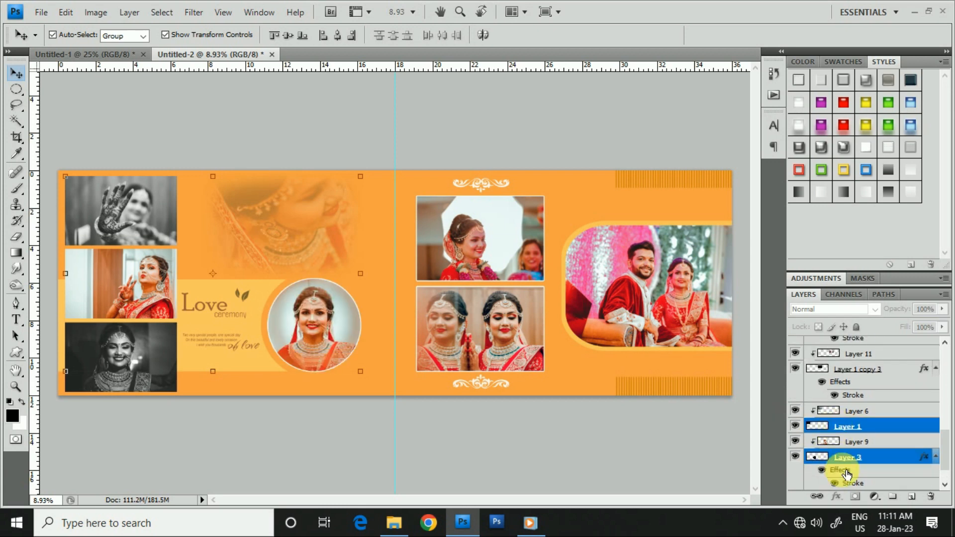
click(845, 428)
click(799, 369)
click(836, 496)
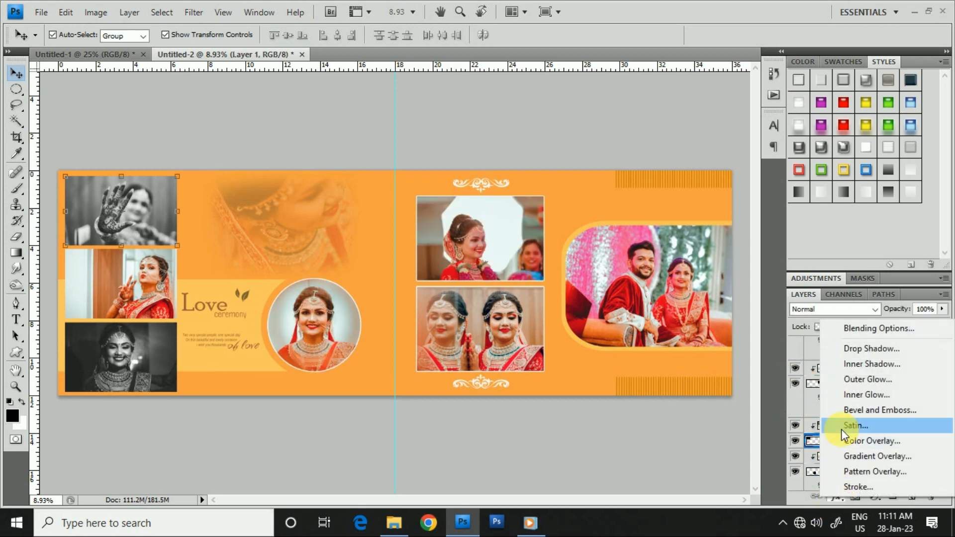
click(854, 485)
click(718, 230)
click(328, 193)
click(637, 194)
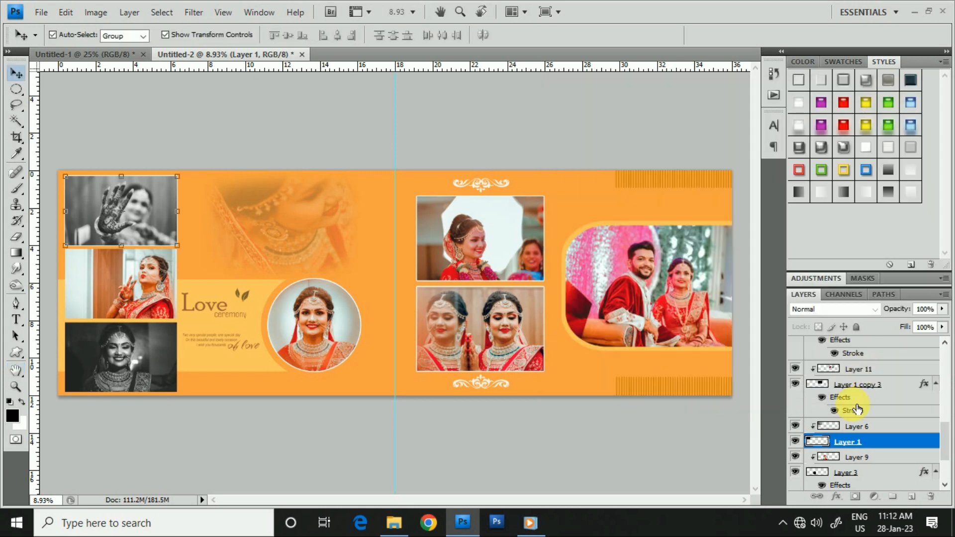
- Add a 10 px white outside stroke to the rectangle layer beneath the middle photo of the left column
scroll(852, 403, up, 3)
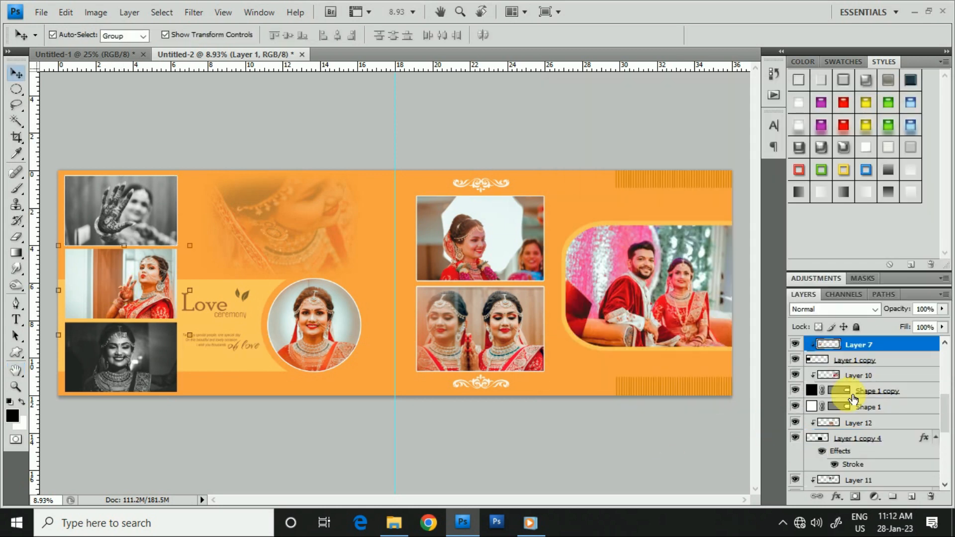
click(848, 367)
click(836, 496)
click(850, 486)
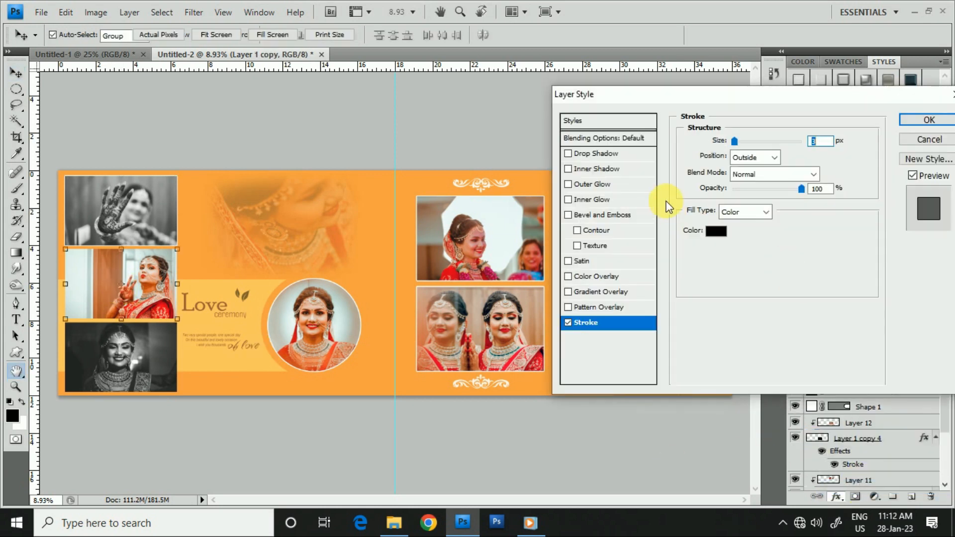
click(716, 232)
drag(327, 213, 306, 192)
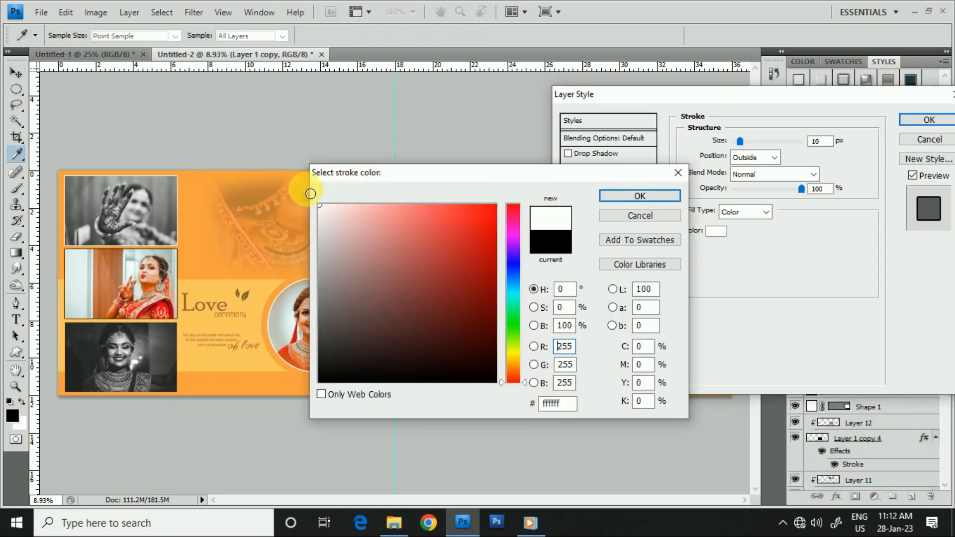
click(639, 195)
click(925, 120)
- Add a white outside stroke to the rectangle layer beneath the black-and-white bride portrait at the foot of the left column
click(152, 365)
click(856, 359)
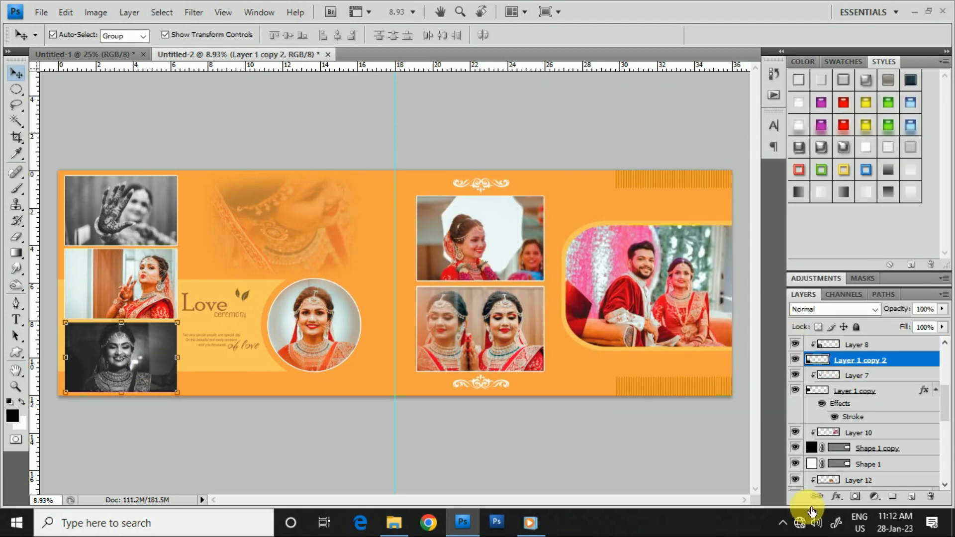
click(835, 497)
click(849, 485)
click(716, 232)
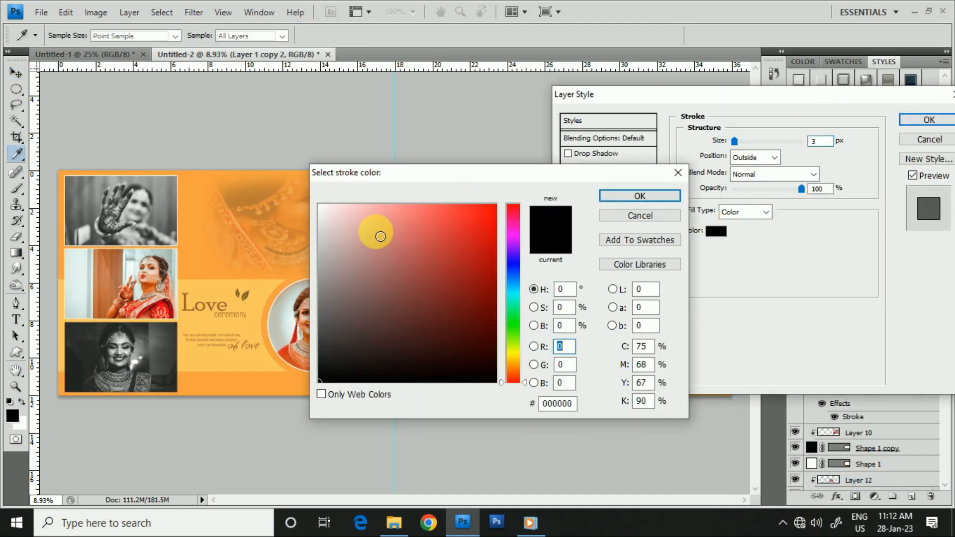
drag(379, 230, 317, 195)
click(639, 191)
key(Return)
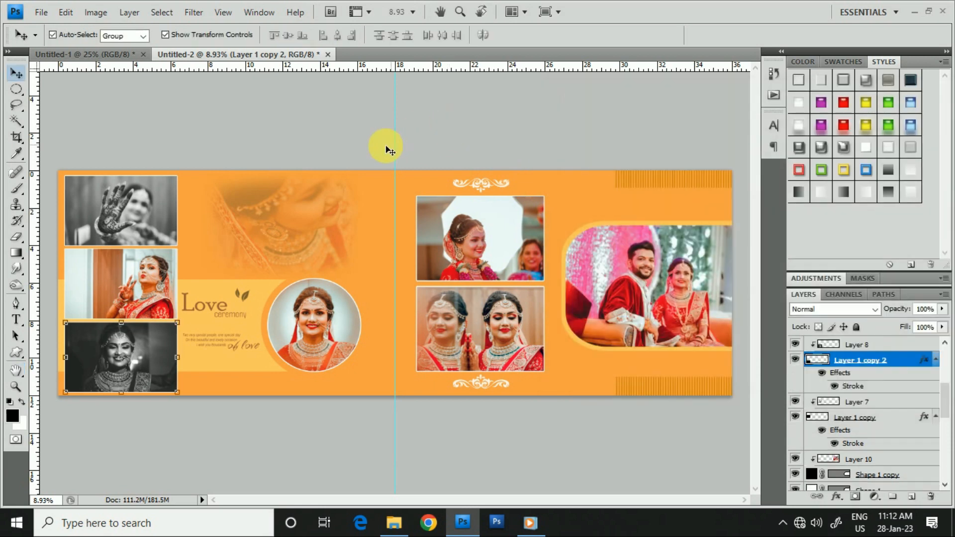